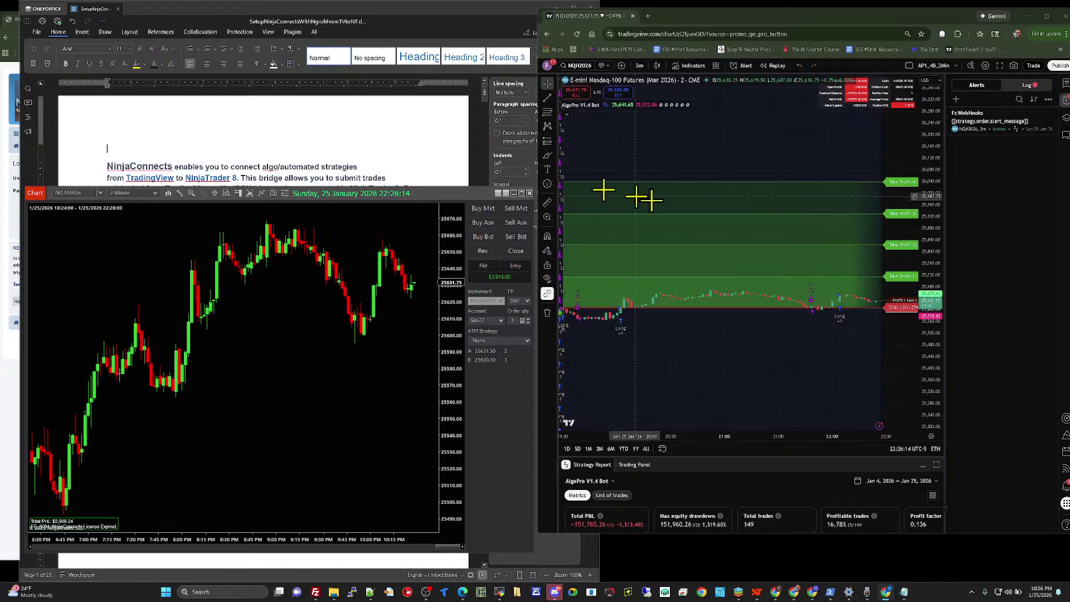
Step: Review the AlgoPro V1.4 Bot strategy's inputs, properties, style and visibility settings, leaving them without changes
mouse_move(590, 118)
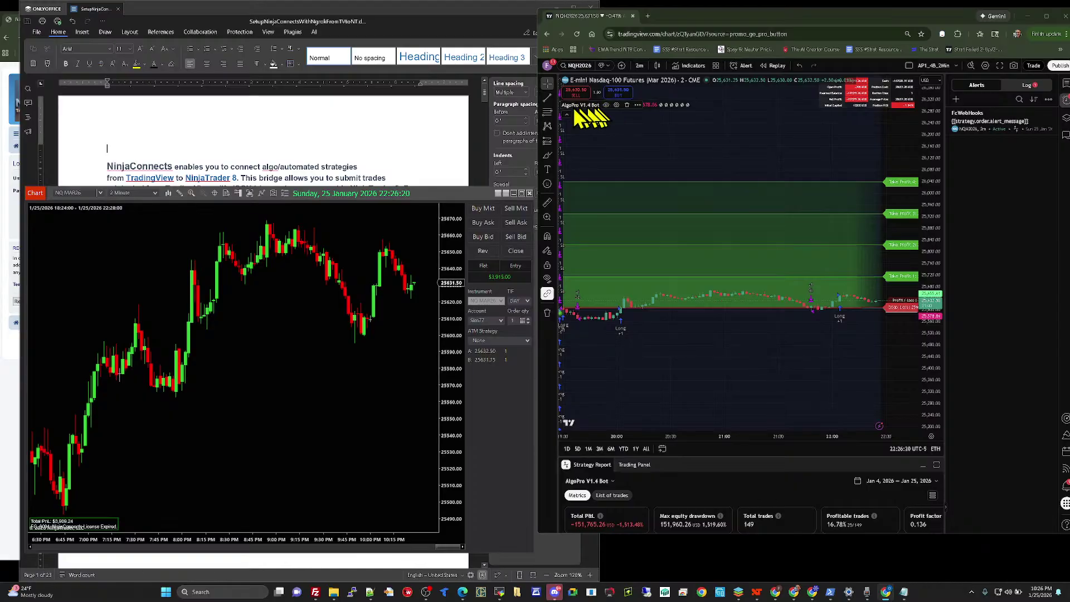
left_click(616, 106)
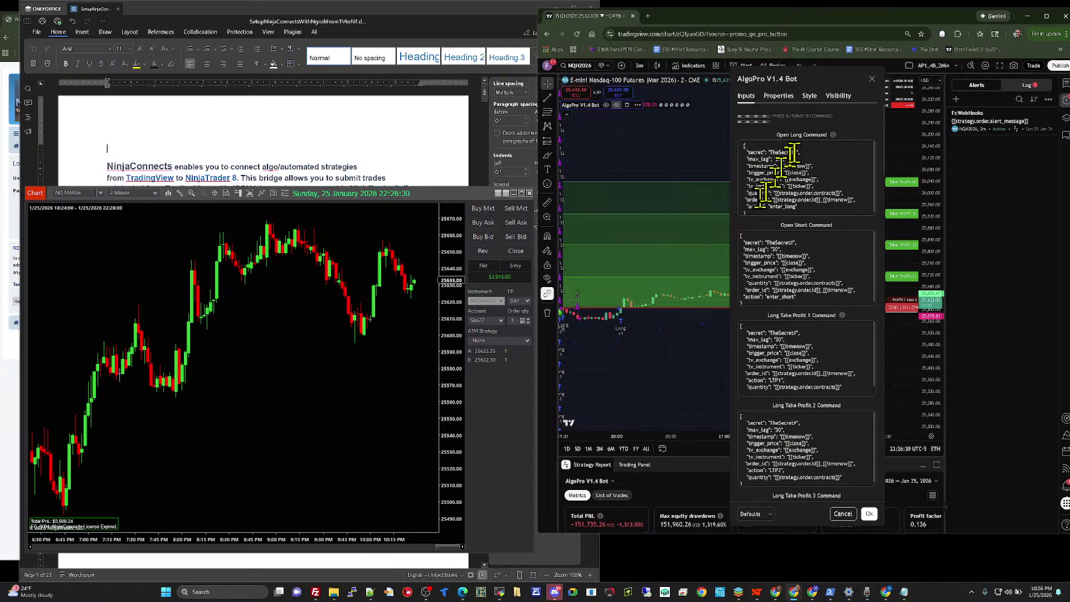
scroll(779, 179, "down", 1)
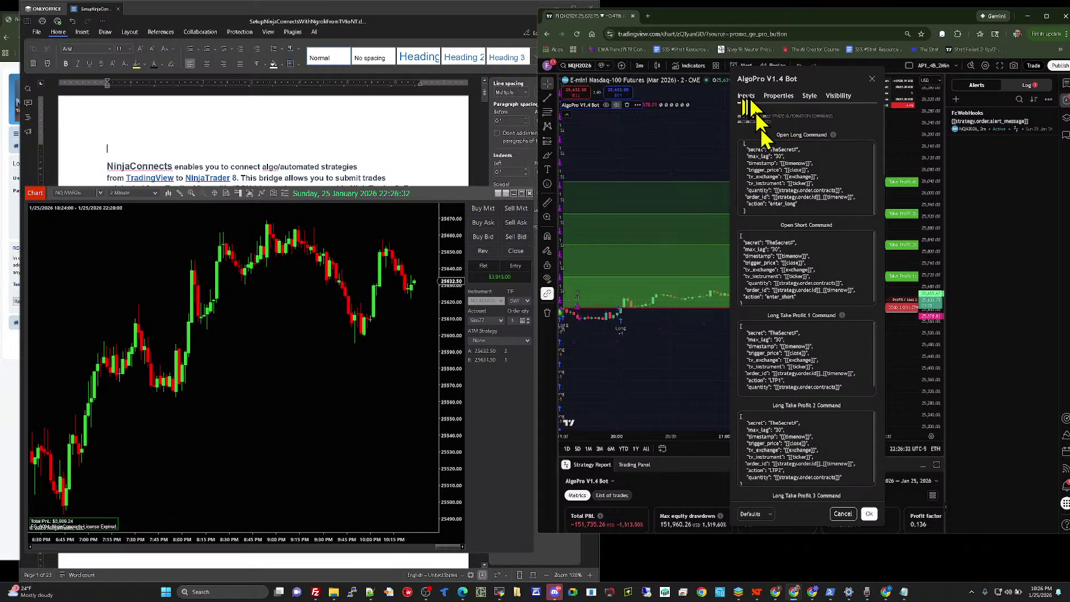
left_click(779, 97)
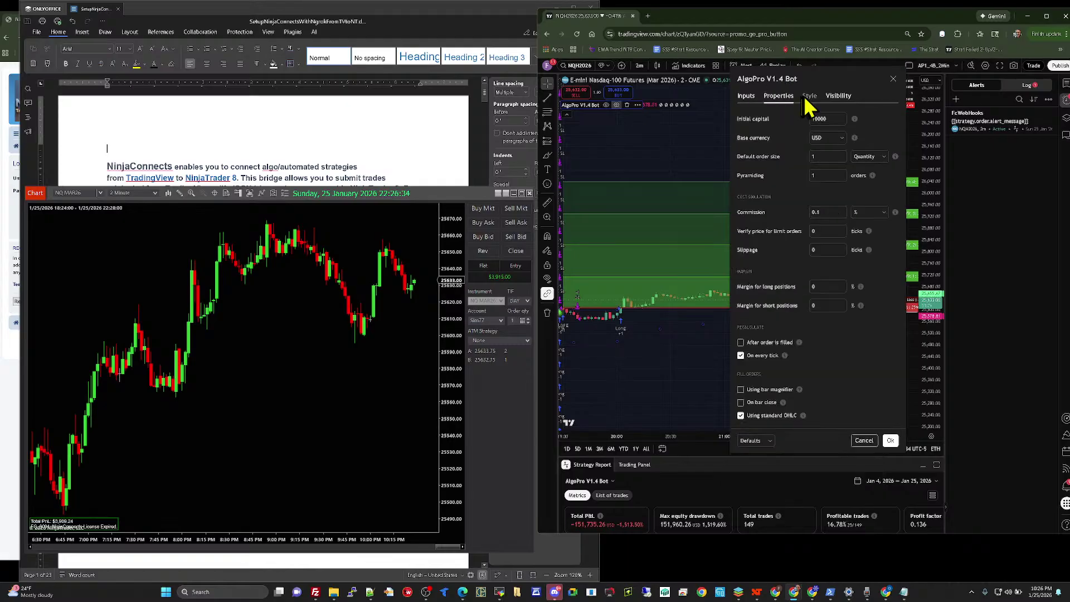
left_click(807, 97)
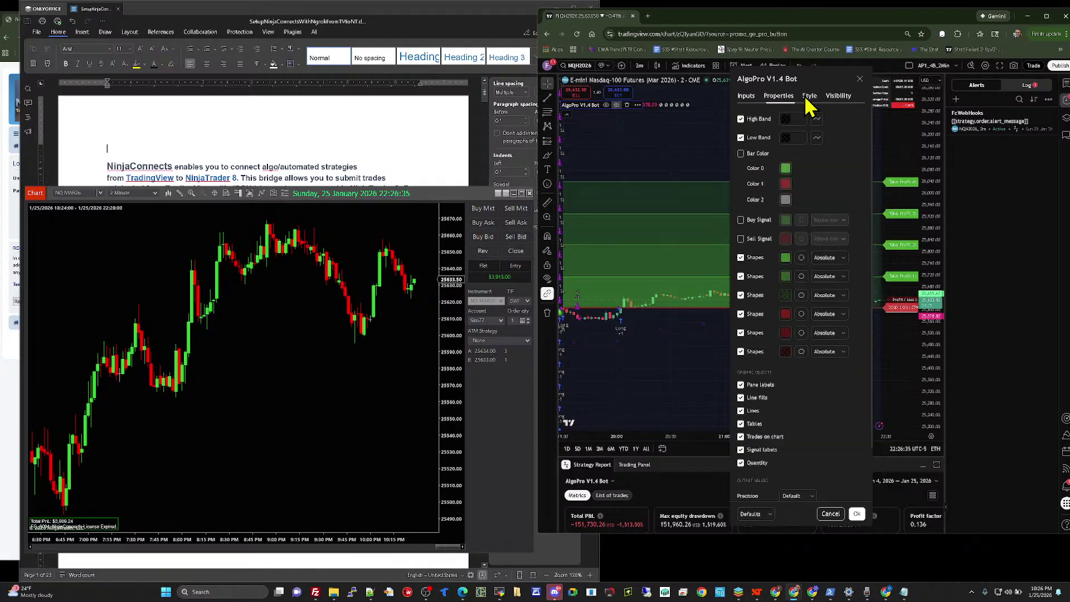
left_click(840, 97)
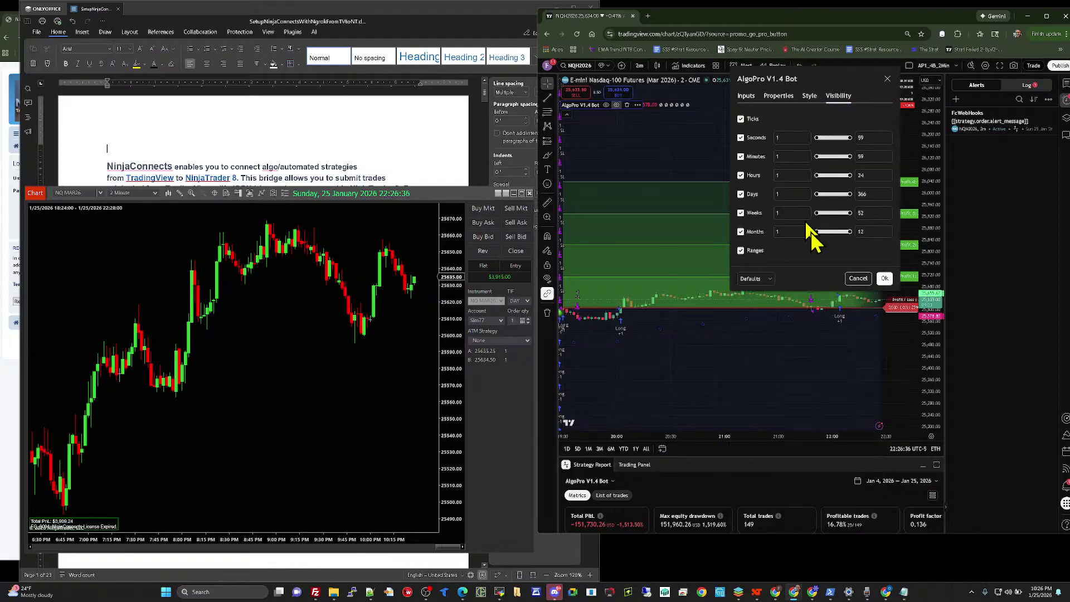
left_click(857, 279)
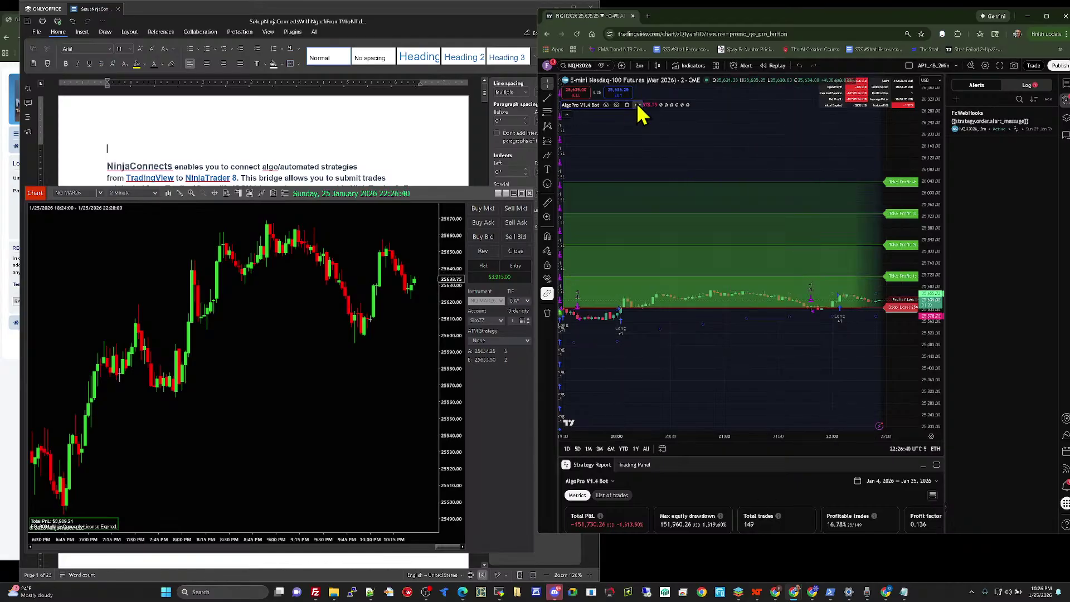
Step: Examine the FcWebHooks alert's settings, message and notification options, including its webhook URL, without saving
left_click(636, 104)
left_click(1018, 180)
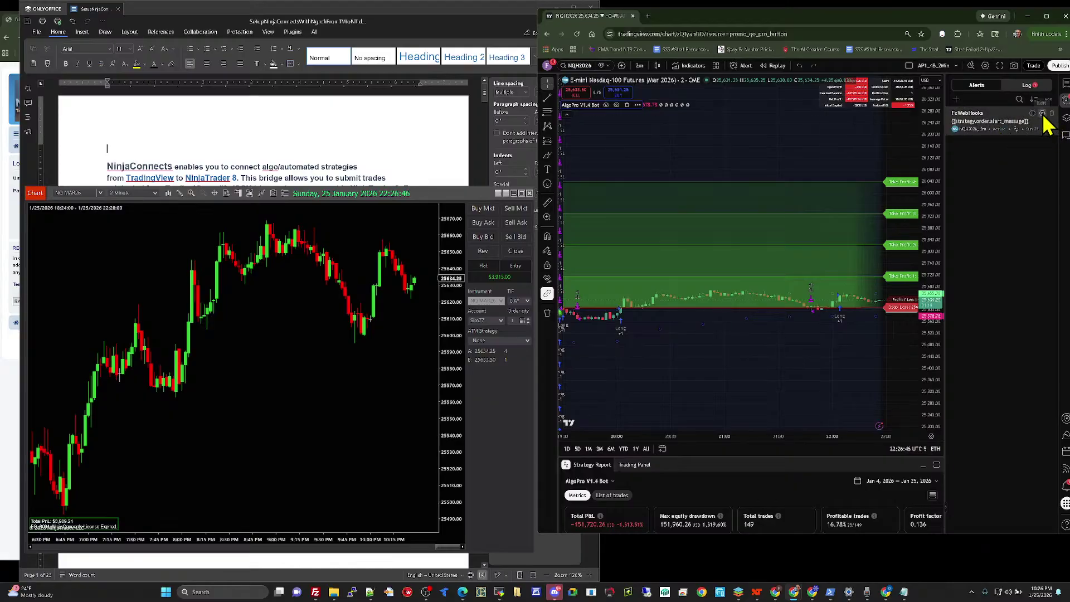
left_click(1042, 115)
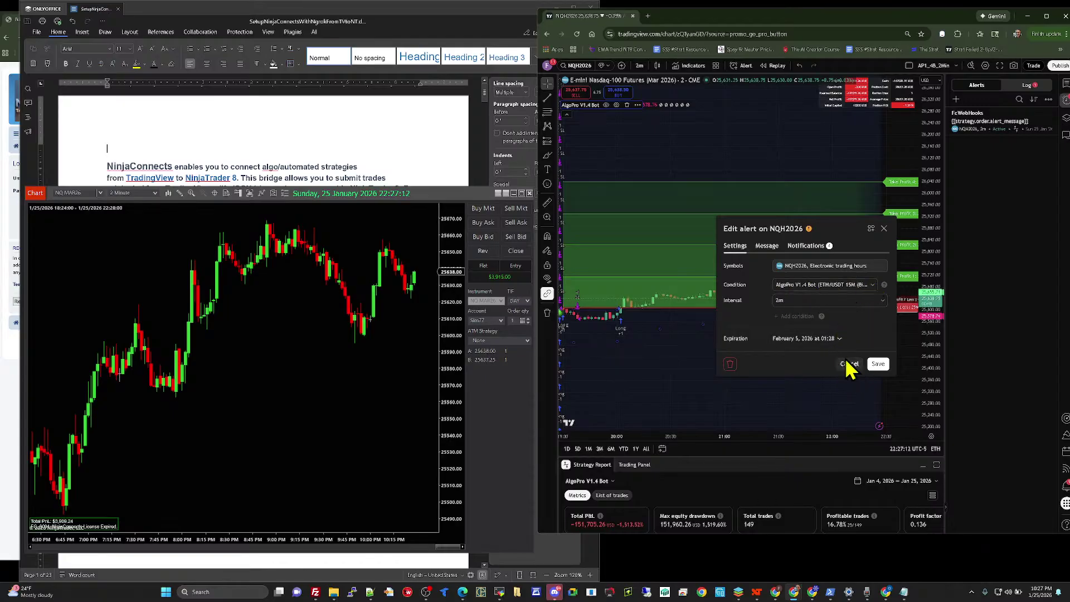
left_click(768, 246)
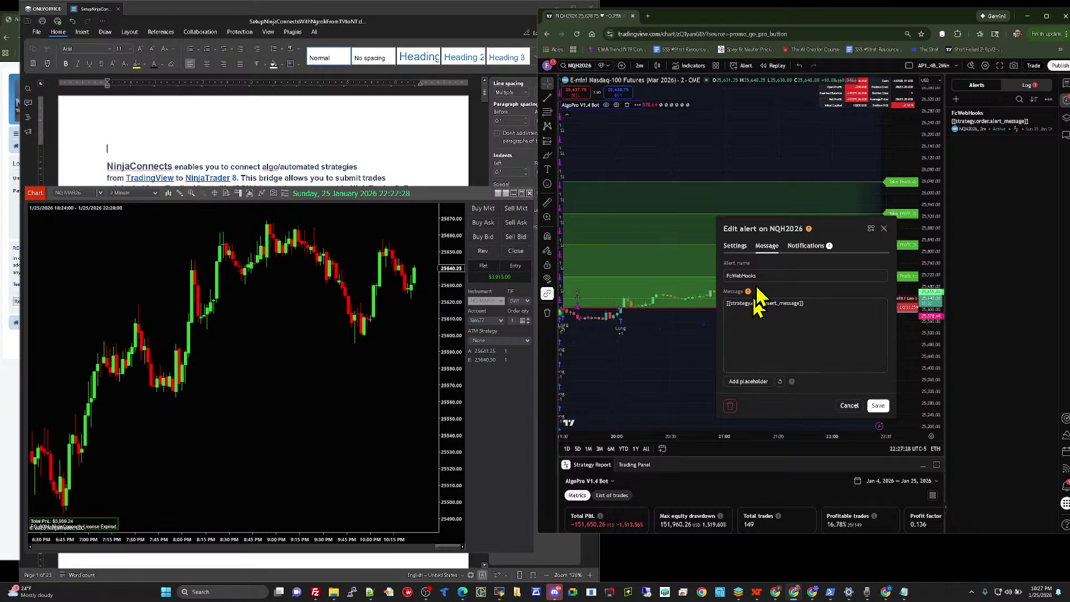
left_click(804, 247)
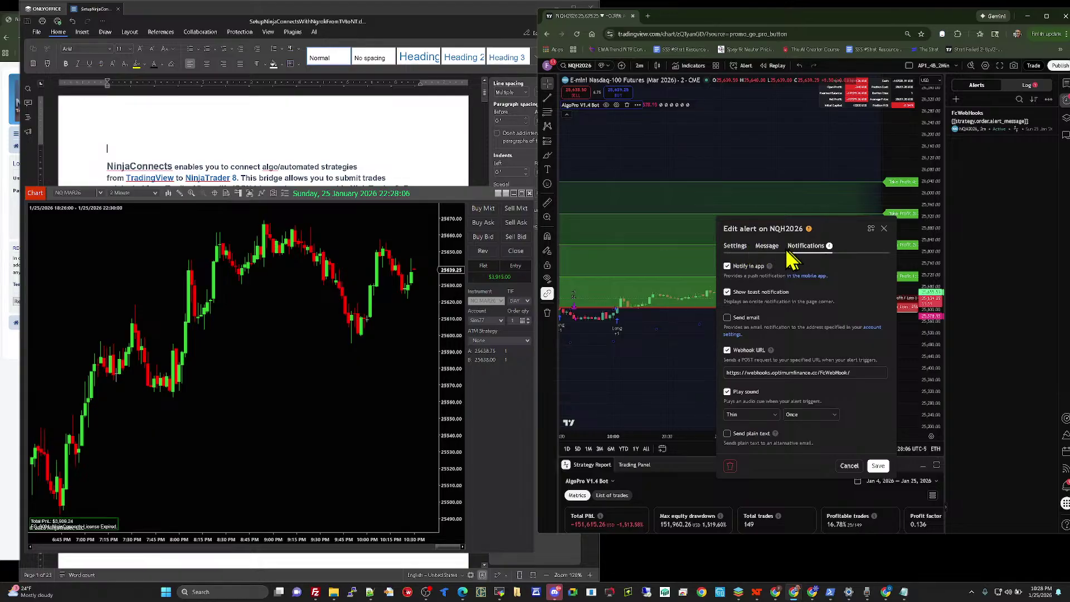
left_click(736, 246)
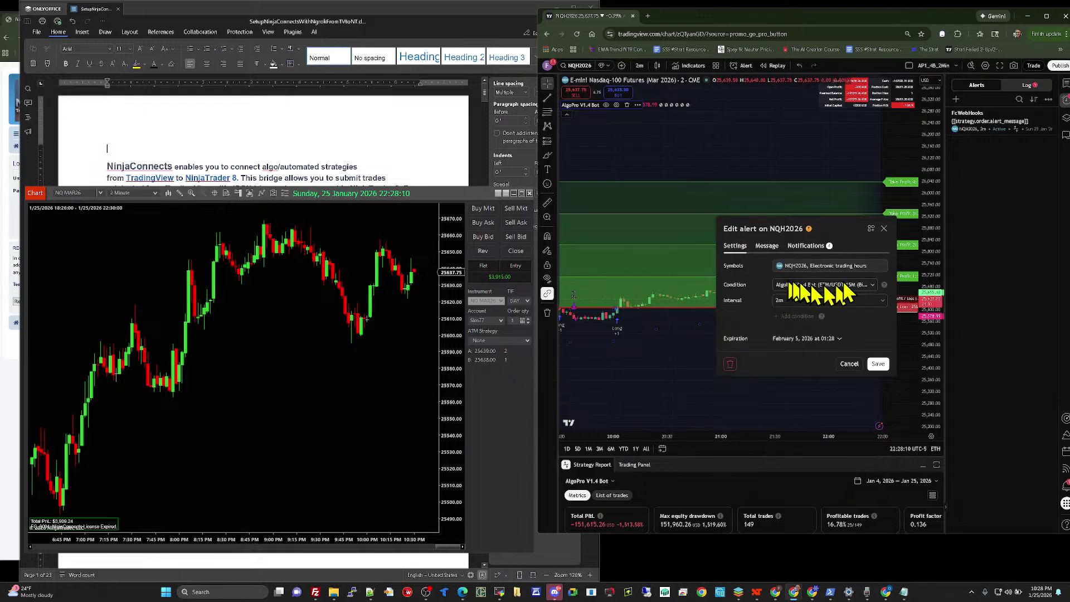
left_click(798, 246)
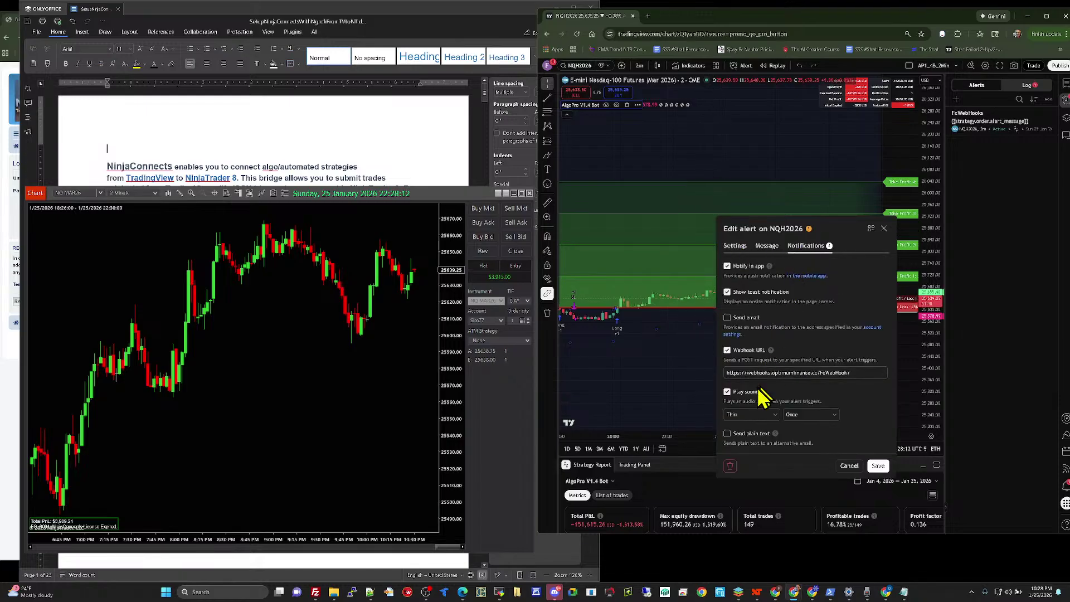
left_click(850, 465)
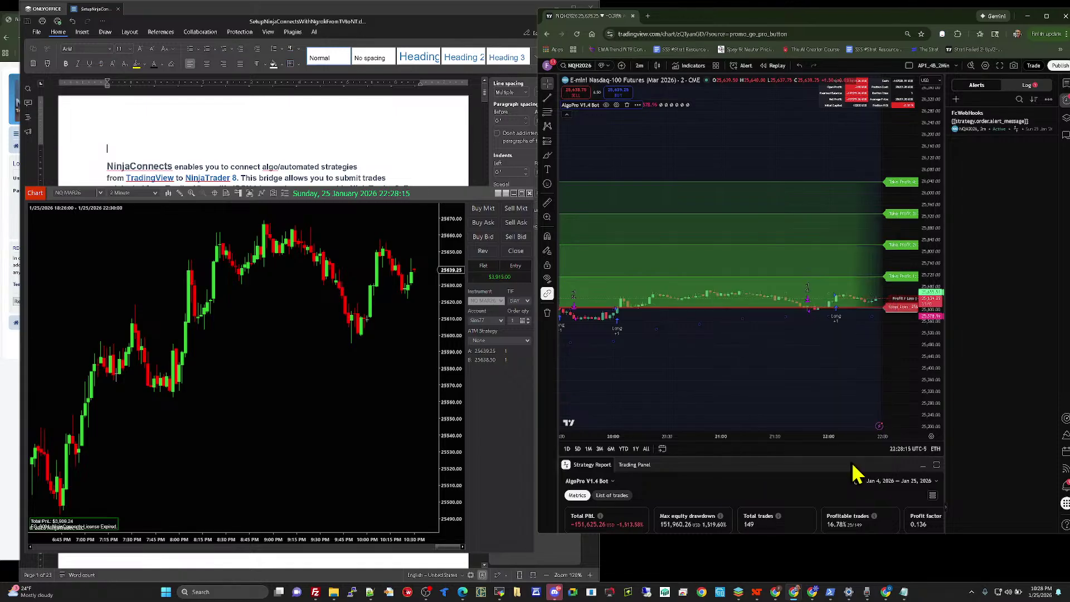
Step: Hide the AlgoPro V1.4 Bot strategy on the chart and show it again
left_click(637, 106)
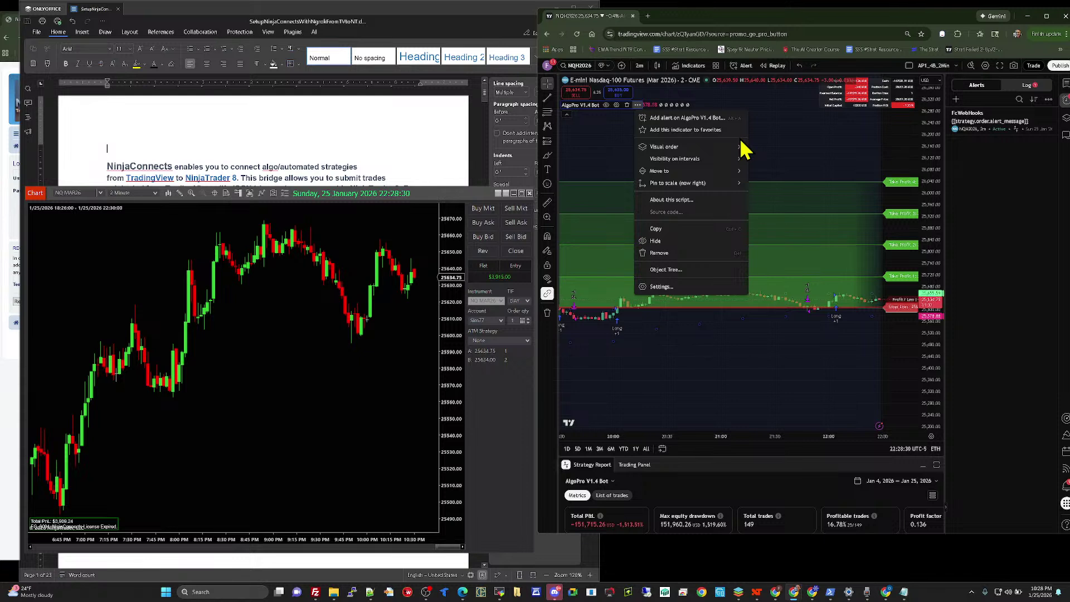
left_click(606, 106)
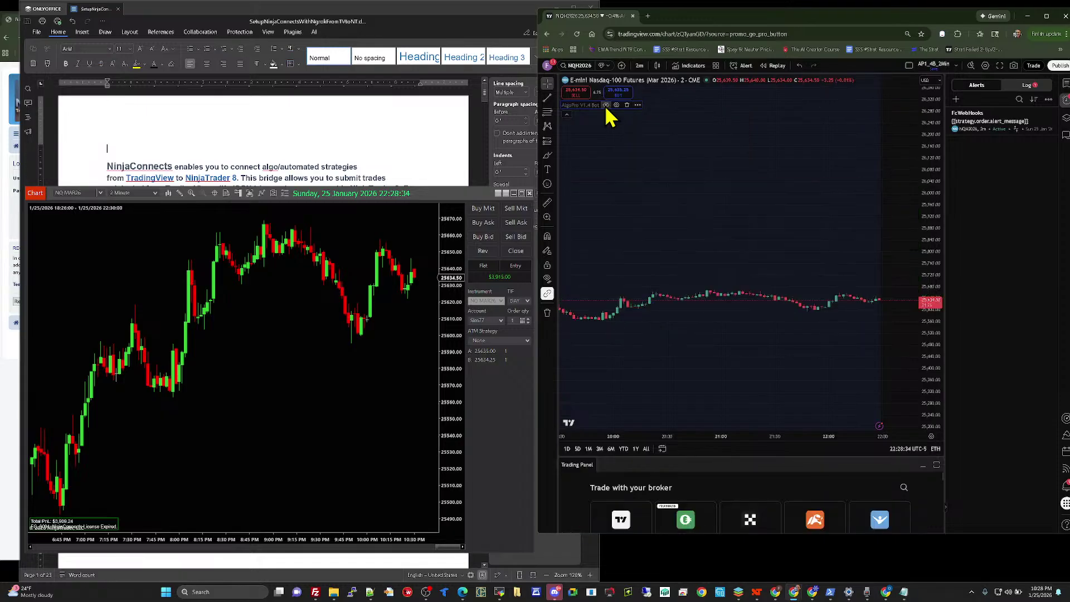
left_click(606, 105)
Step: Review the JSON order commands in the AlgoPro V1.4 Bot strategy's inputs, then close its settings
left_click(616, 106)
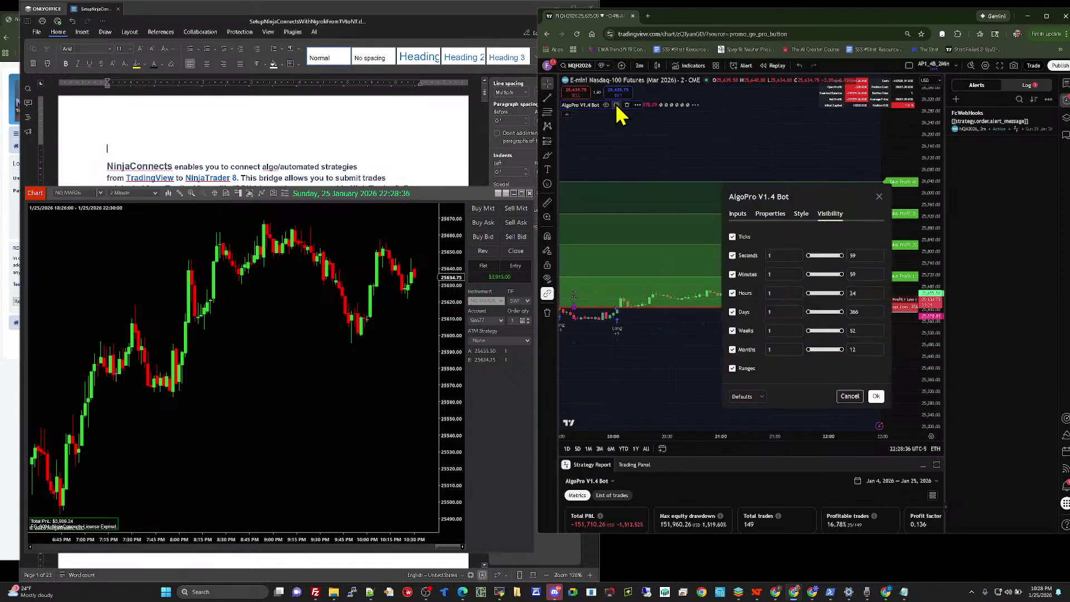
left_click(738, 214)
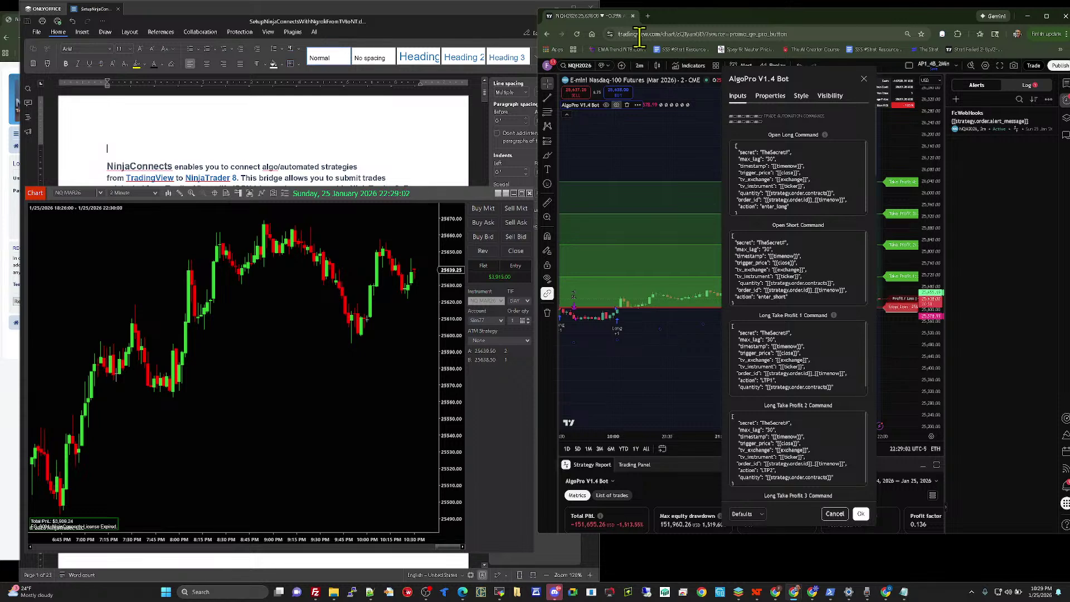
left_click(863, 79)
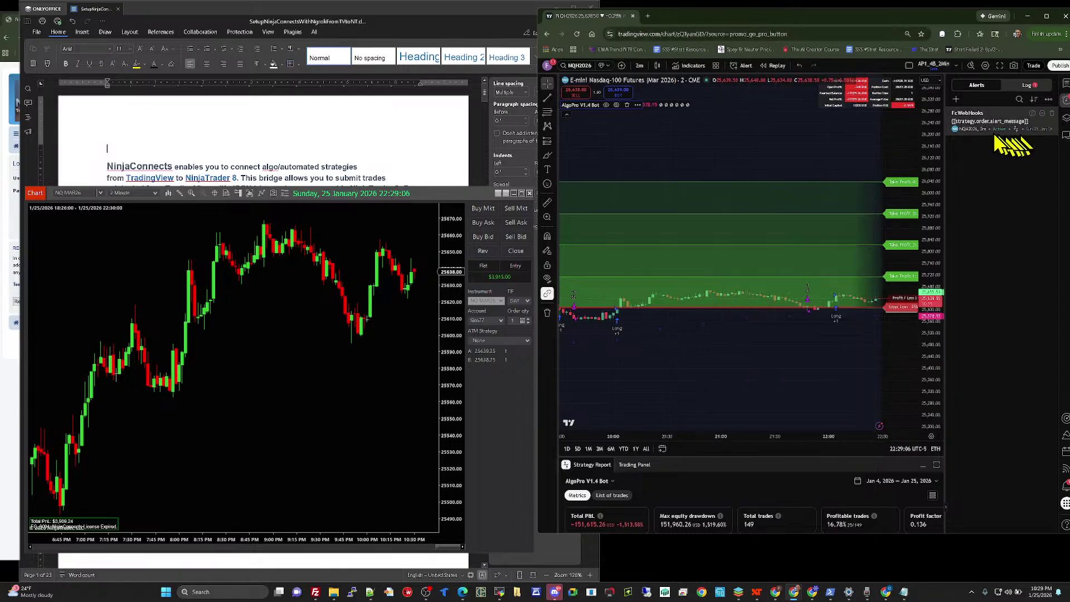
Step: Reopen the FcWebHooks alert, highlight the webhook URL in its notification options, and close it without saving
mouse_move(982, 125)
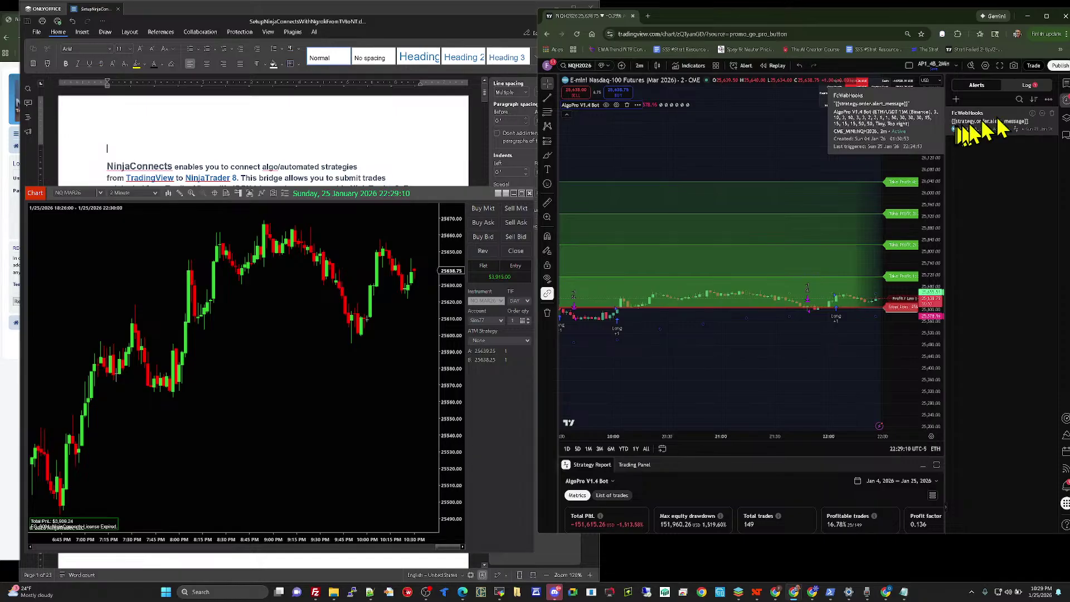
left_click(1042, 113)
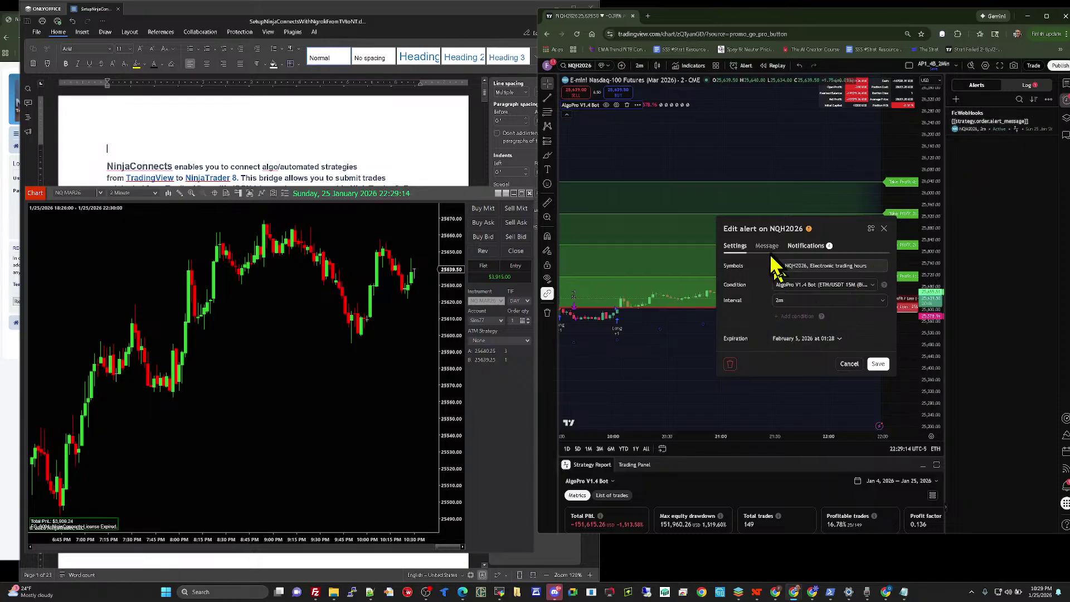
left_click(802, 245)
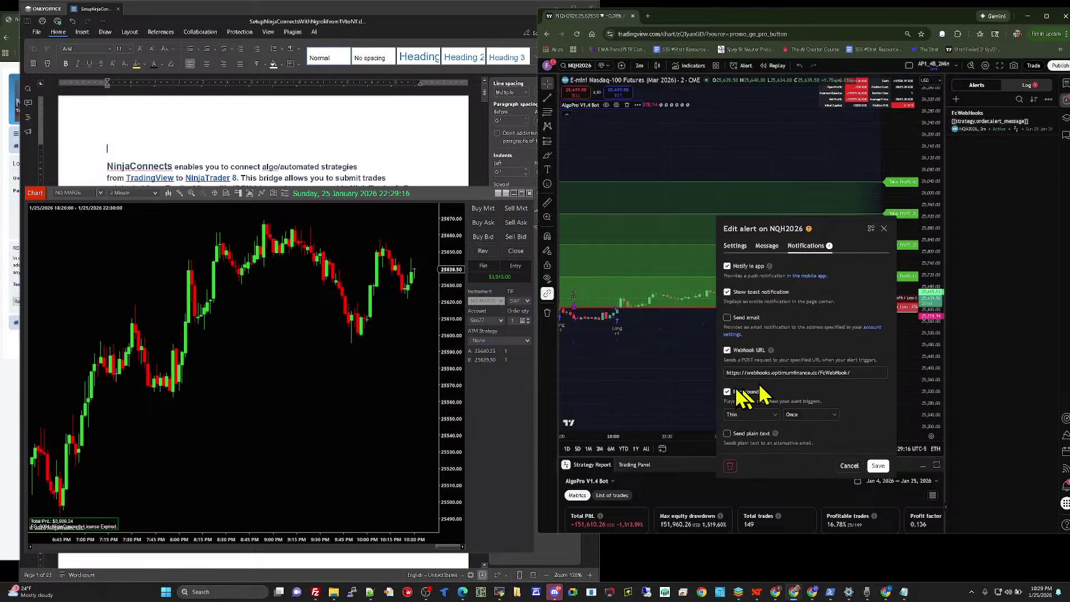
left_click(847, 373)
key("BackSpace")
key("BackSpace")
left_click_drag(858, 376, 725, 369)
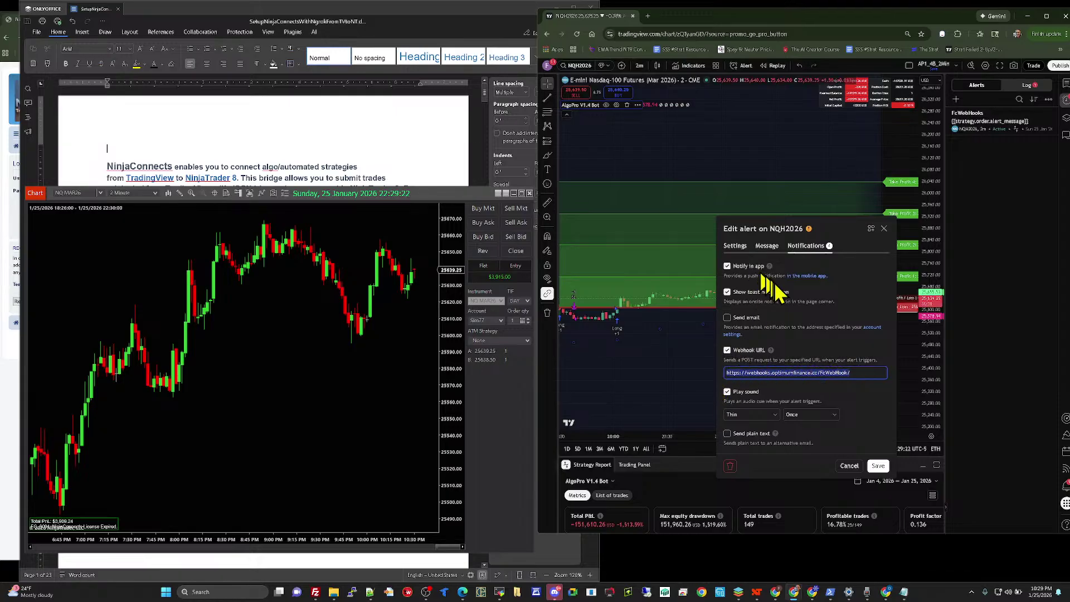
left_click(883, 229)
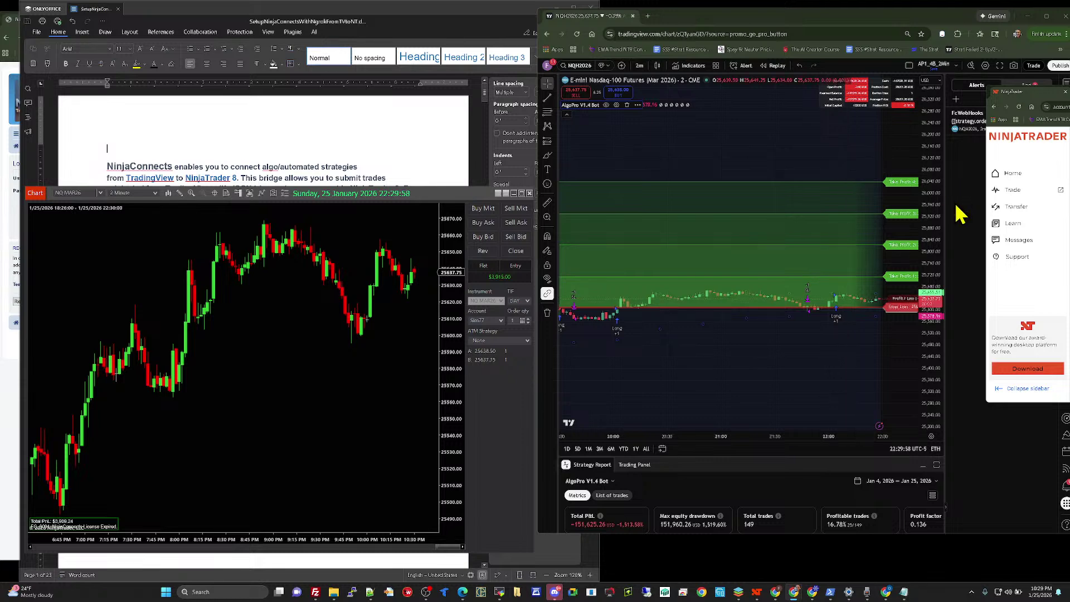
Step: Switch to the NinjaConnects setup document in ONLYOFFICE and read the NinjaTrader account, installation, download and indicator import instructions
left_click(339, 134)
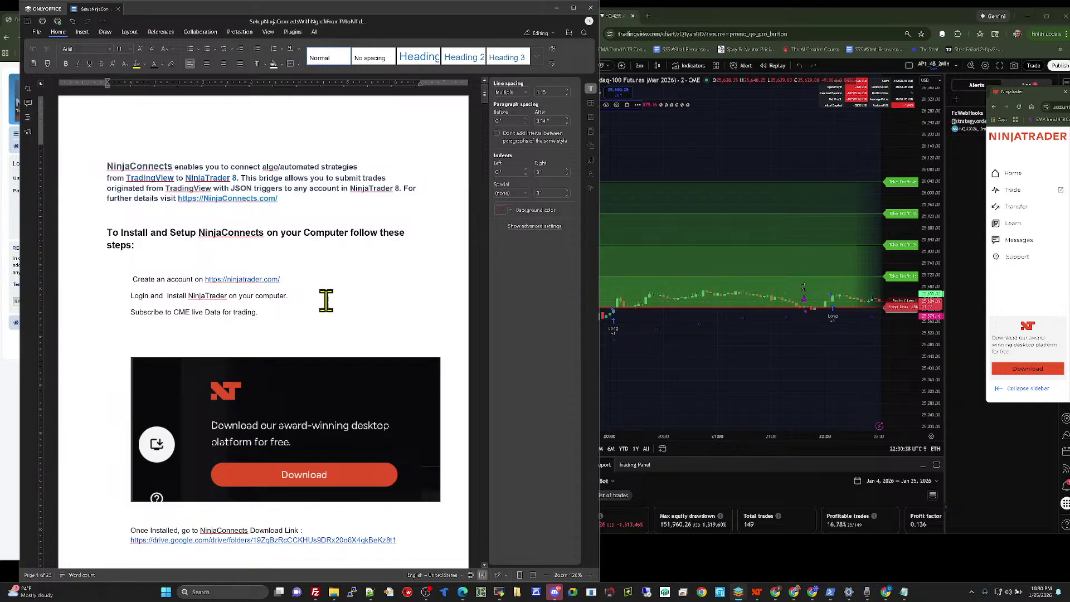
scroll(323, 301, "down", 1)
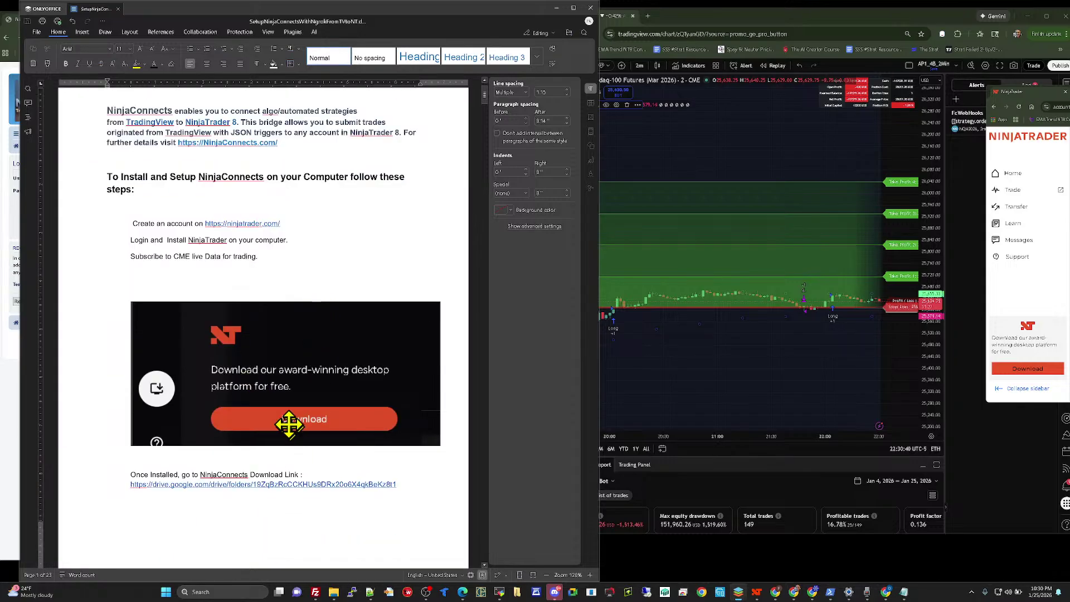
scroll(263, 426, "down", 1)
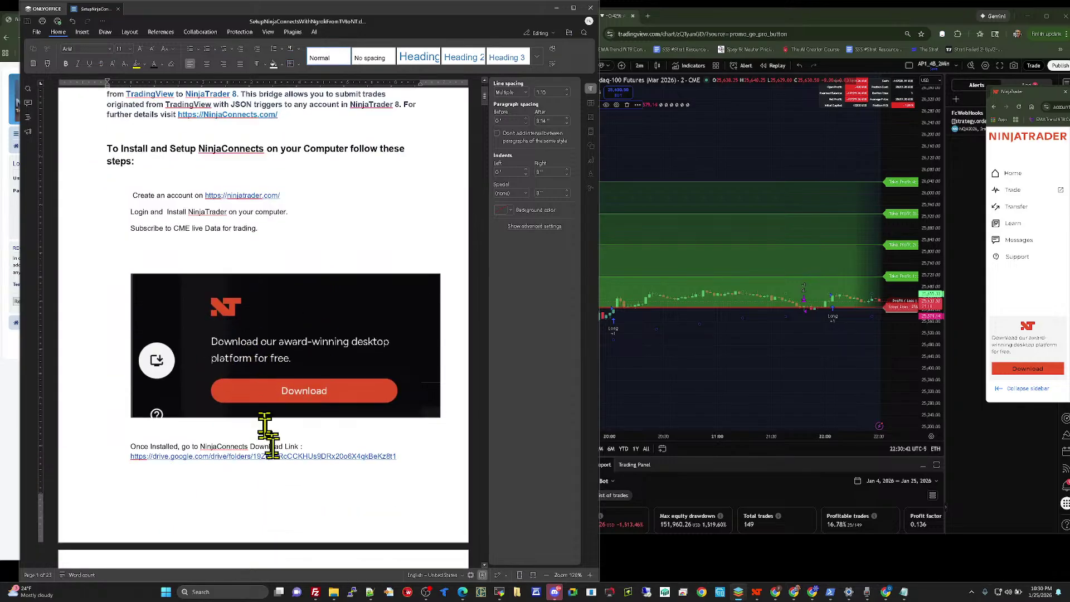
scroll(253, 440, "down", 1)
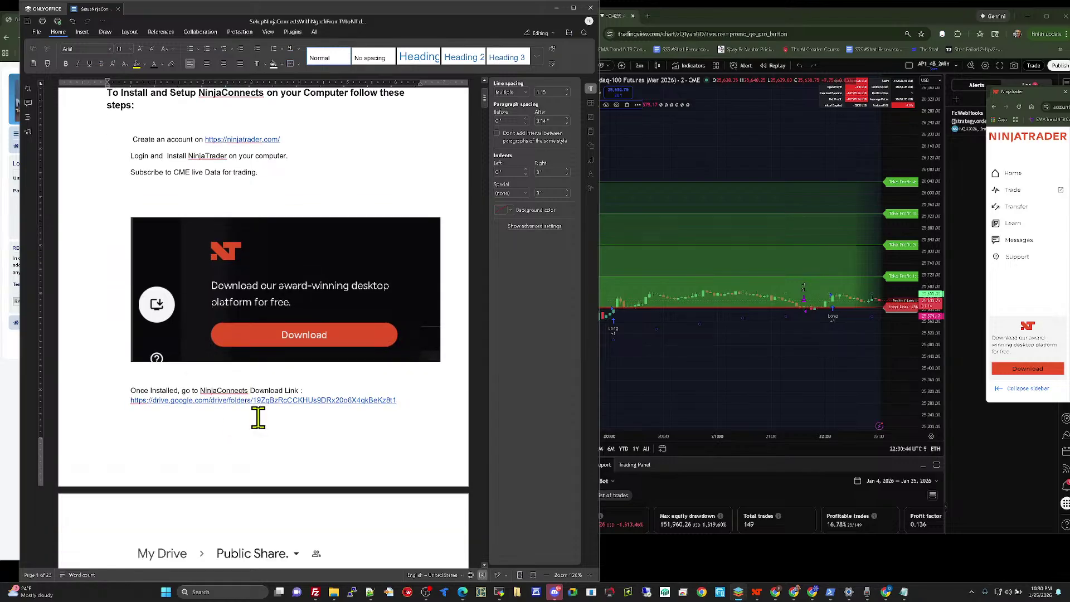
scroll(262, 417, "up", 3)
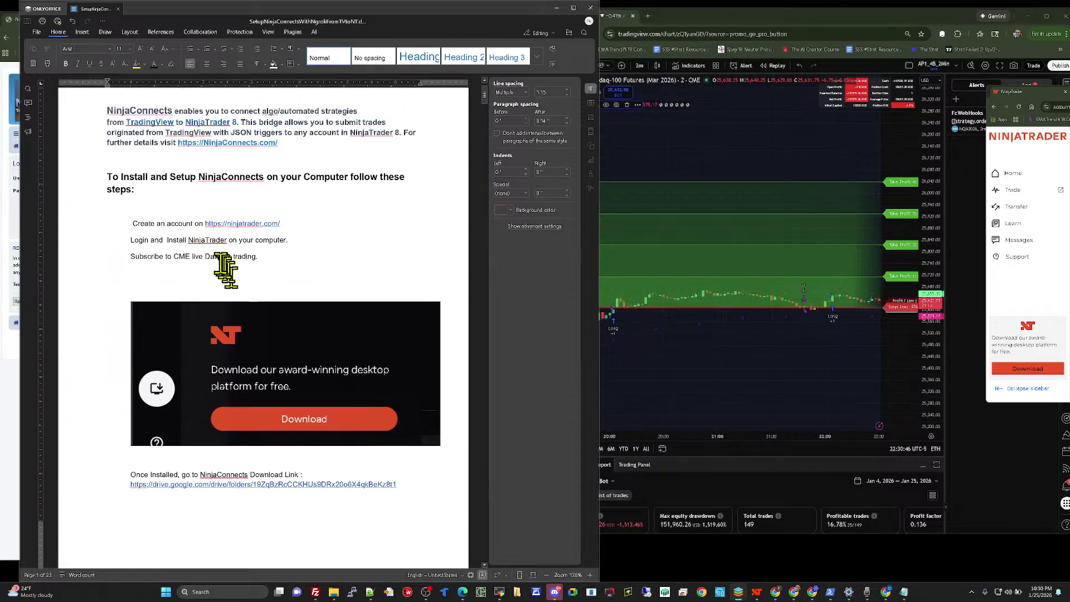
scroll(222, 269, "down", 10)
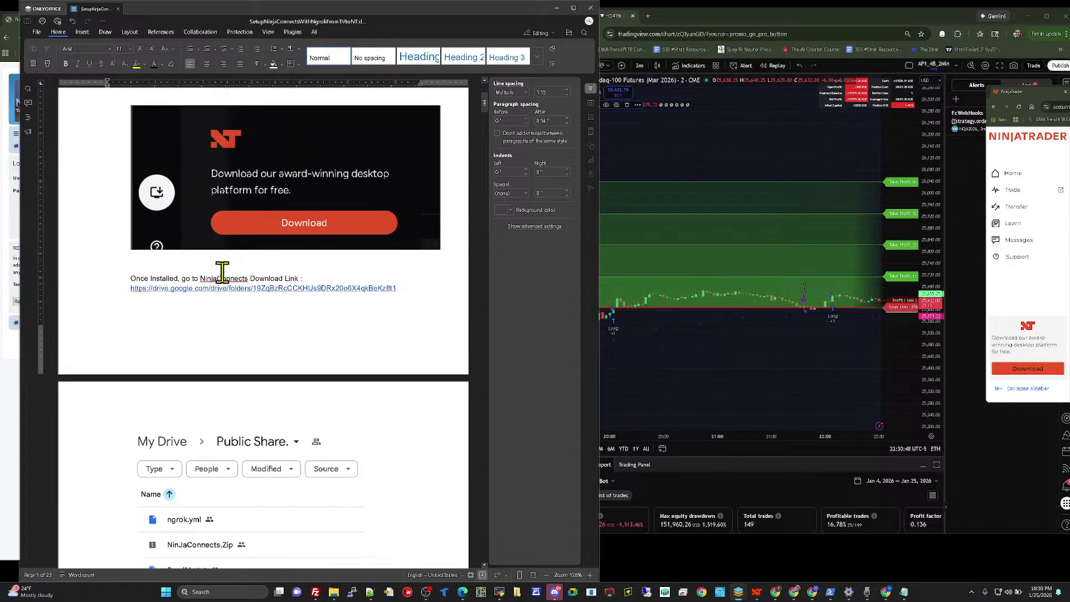
scroll(224, 274, "down", 11)
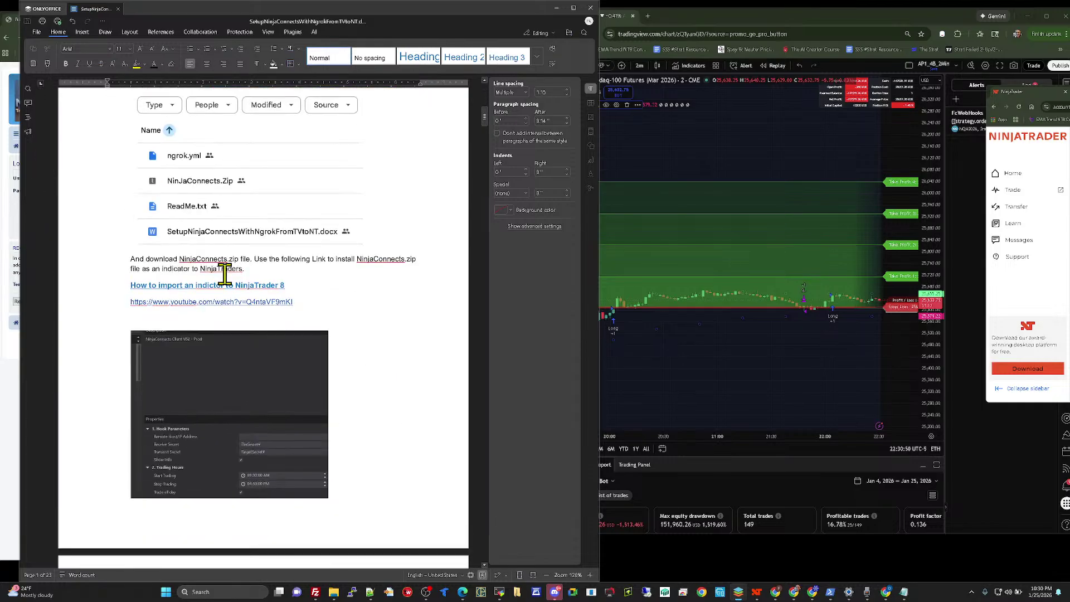
scroll(224, 273, "up", 16)
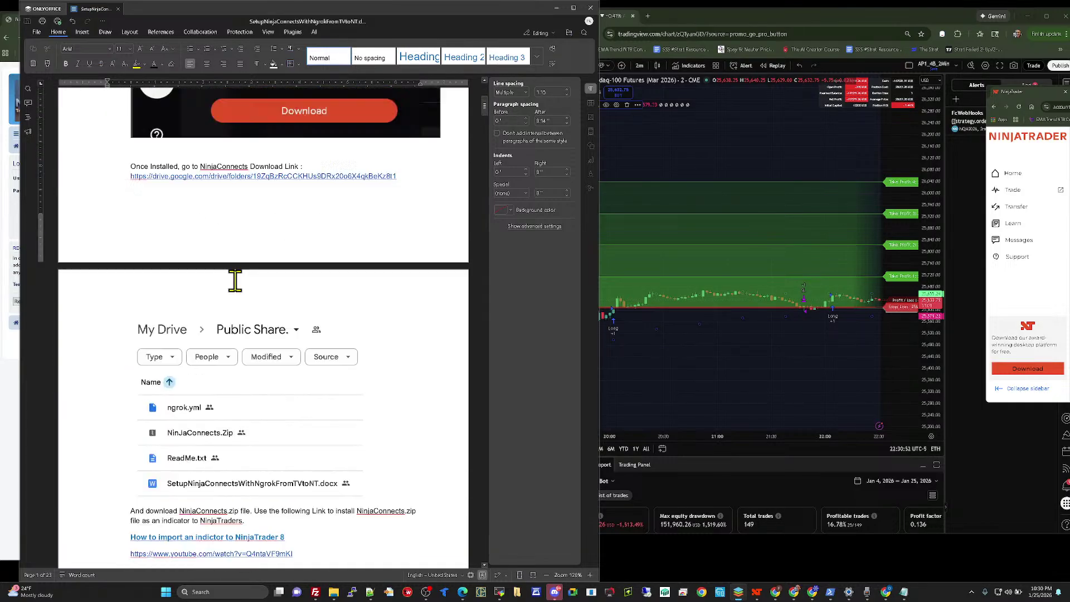
scroll(235, 280, "up", 6)
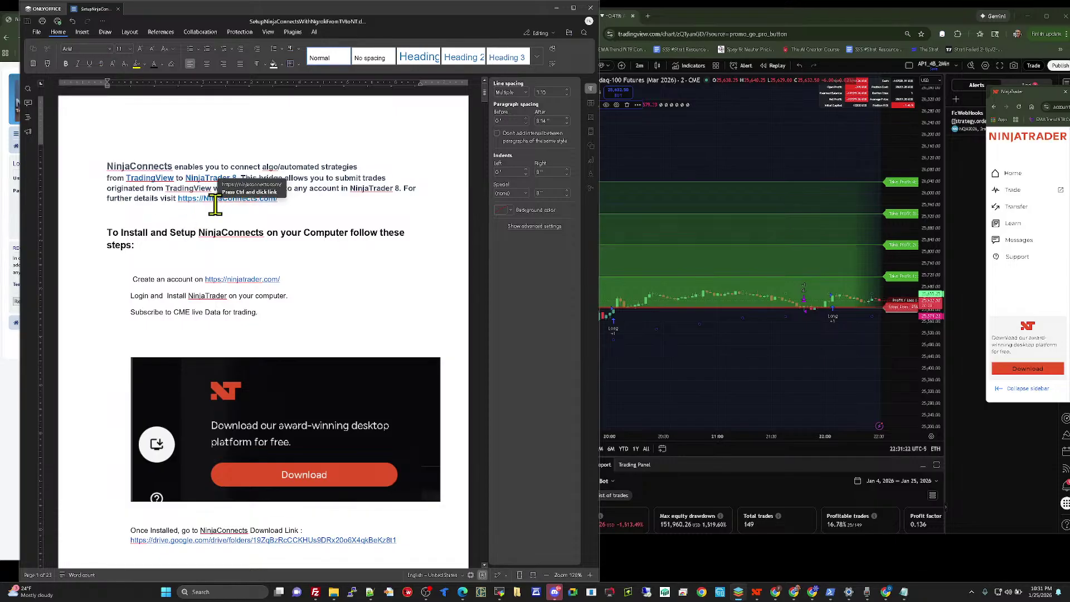
Step: Go to the NinjaConnects download link in the document and place the Google Drive Public Share window beside it
scroll(299, 259, "down", 2)
scroll(299, 259, "down", 4)
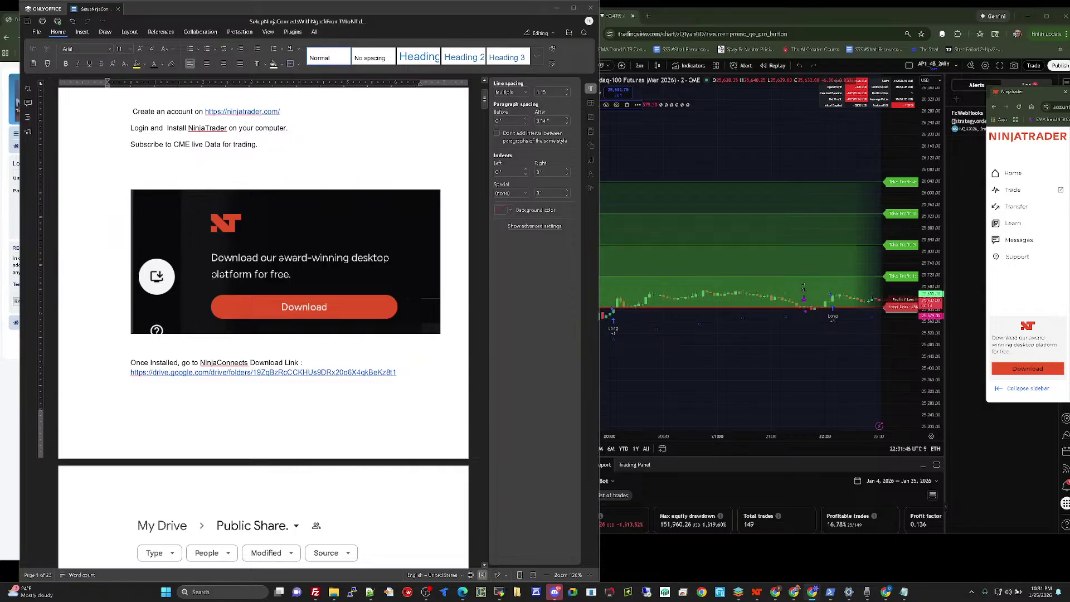
left_click_drag(694, 122, 663, 89)
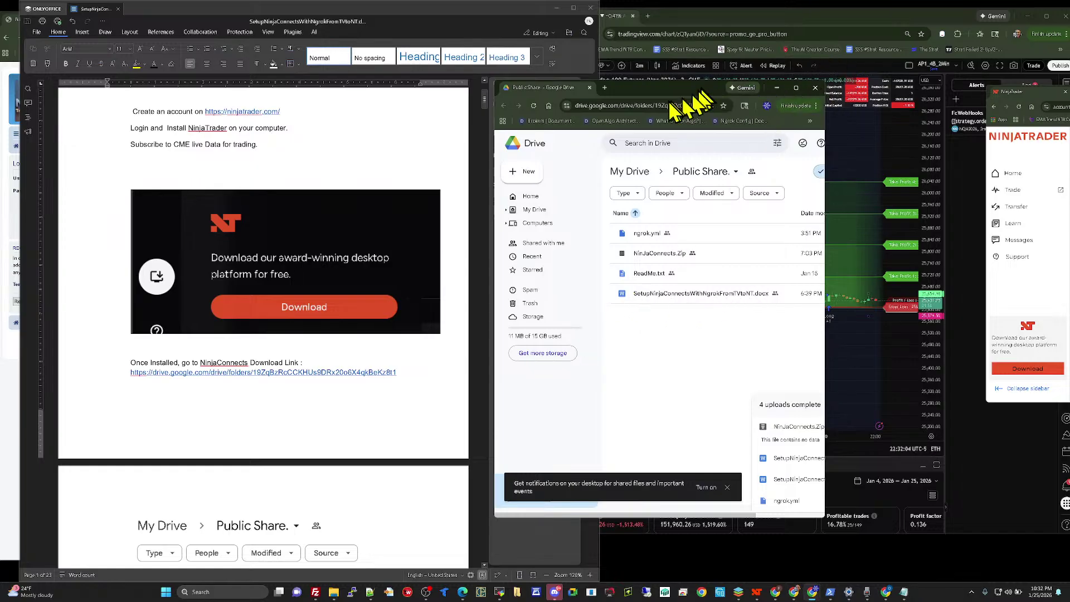
Step: Close the Google Drive window and read the setup document's NinjaConnects download, indicator import and account creation instructions
key("ctrl+w")
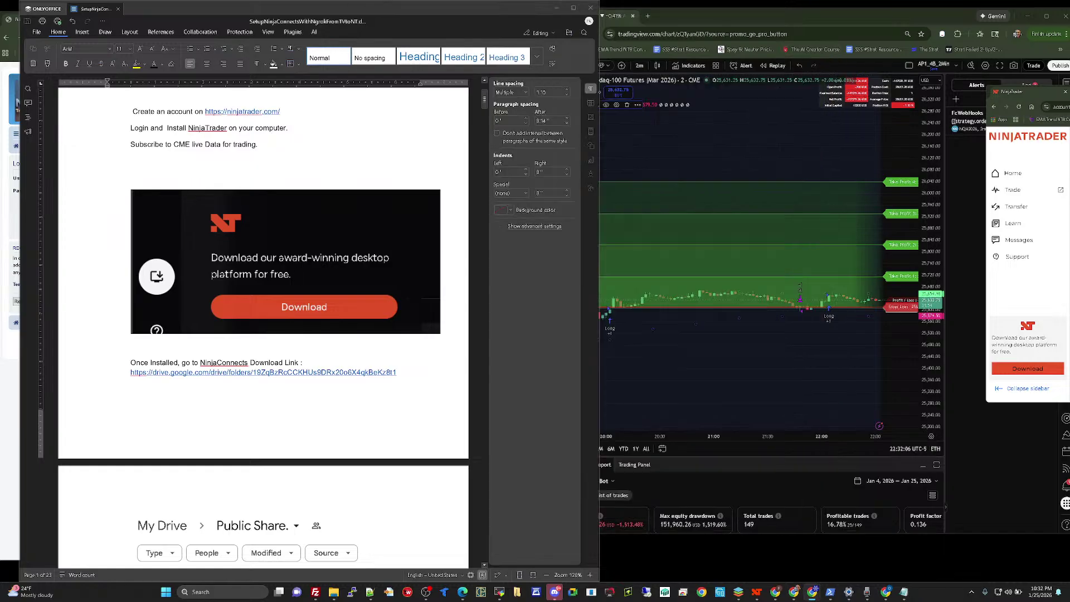
scroll(280, 402, "down", 3)
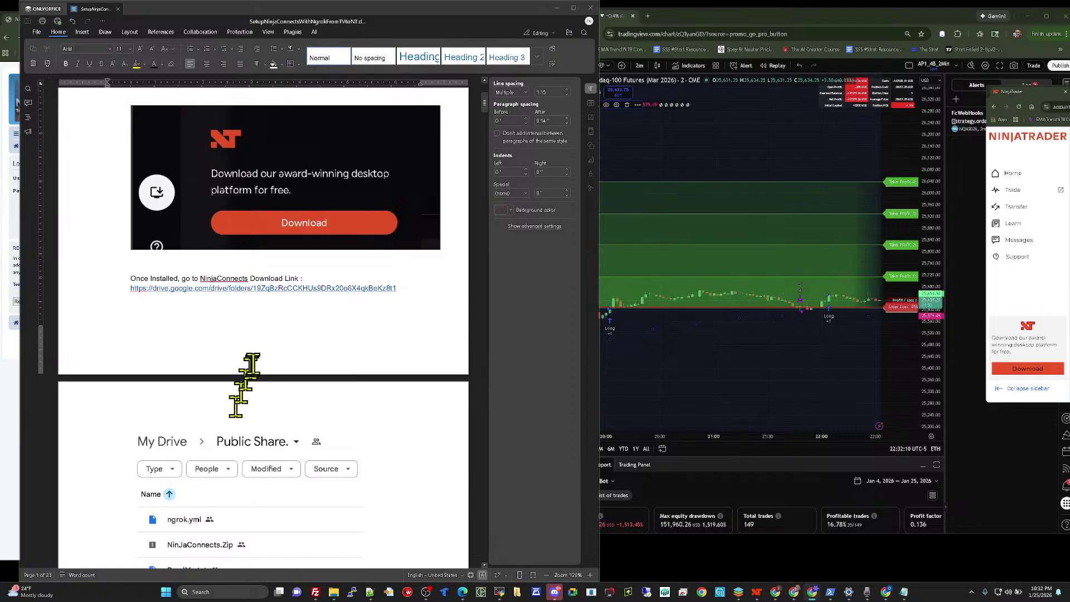
scroll(256, 359, "down", 4)
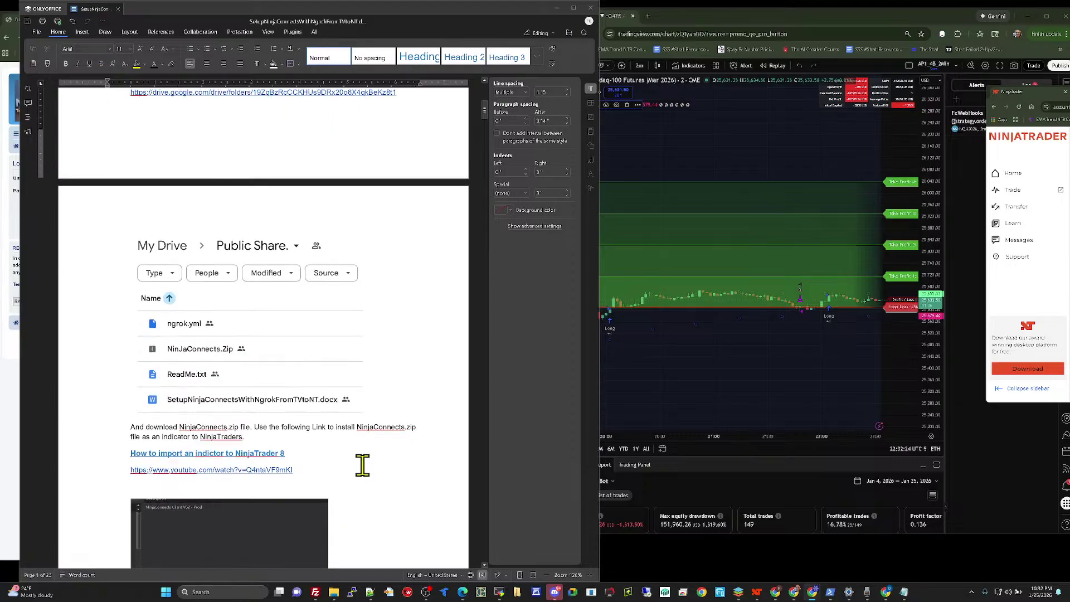
scroll(362, 466, "down", 2)
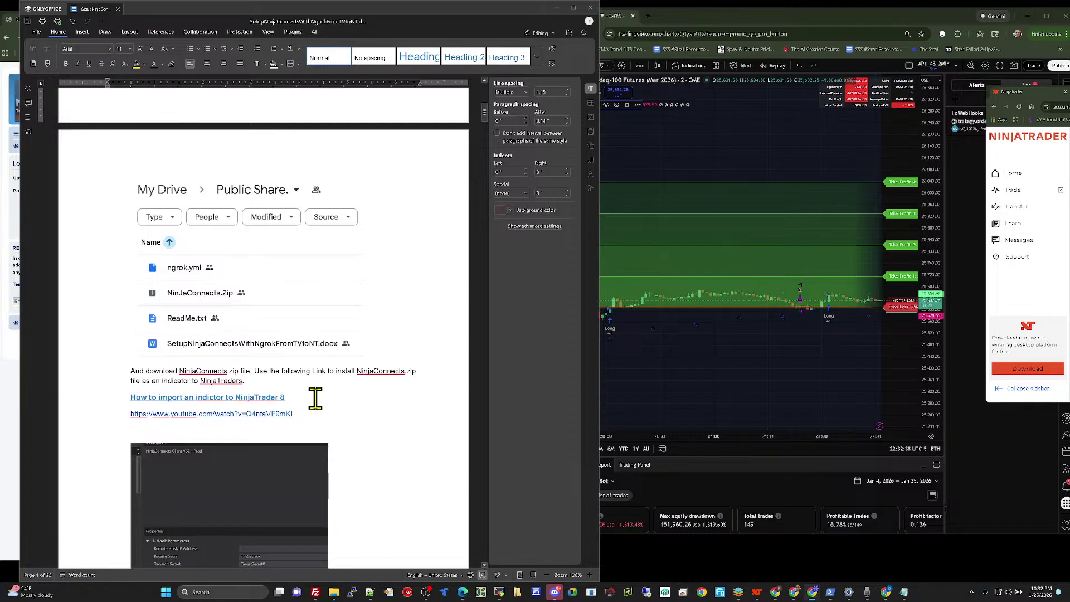
scroll(315, 398, "down", 3)
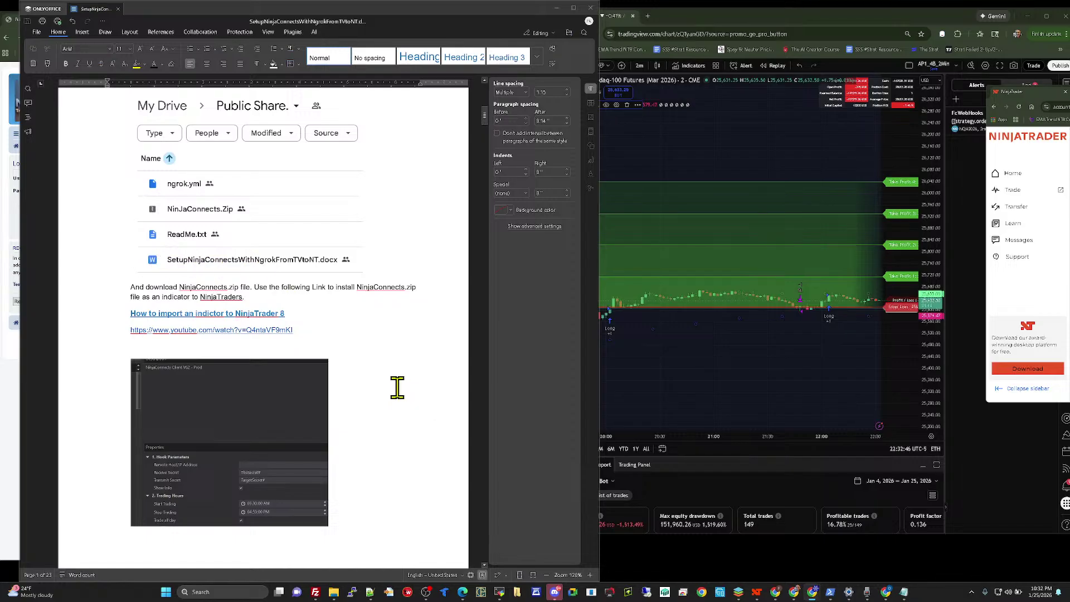
scroll(397, 388, "down", 2)
scroll(394, 384, "down", 5)
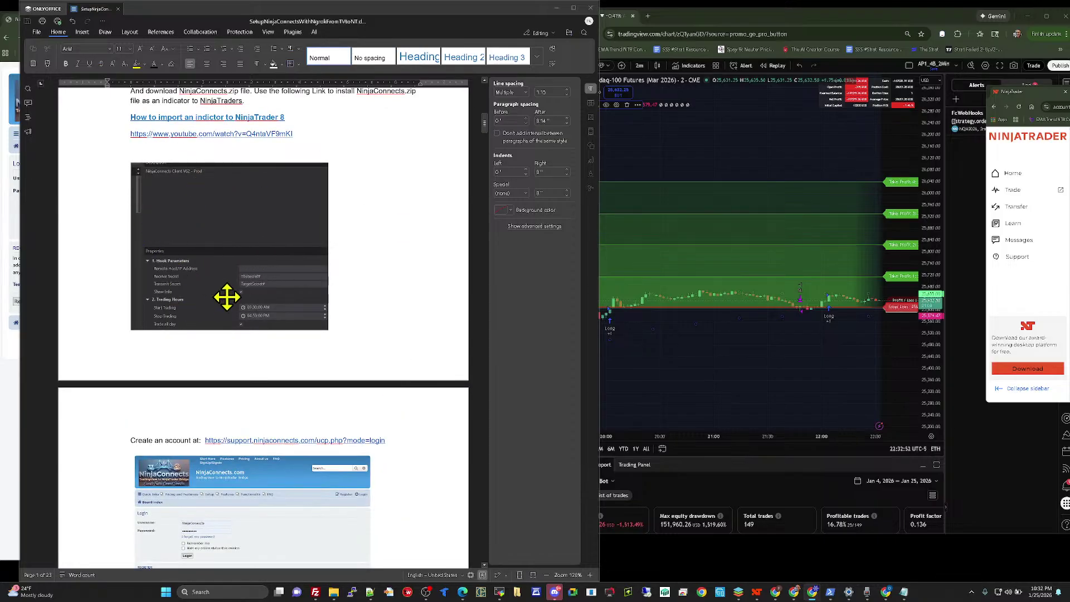
scroll(388, 325, "down", 3)
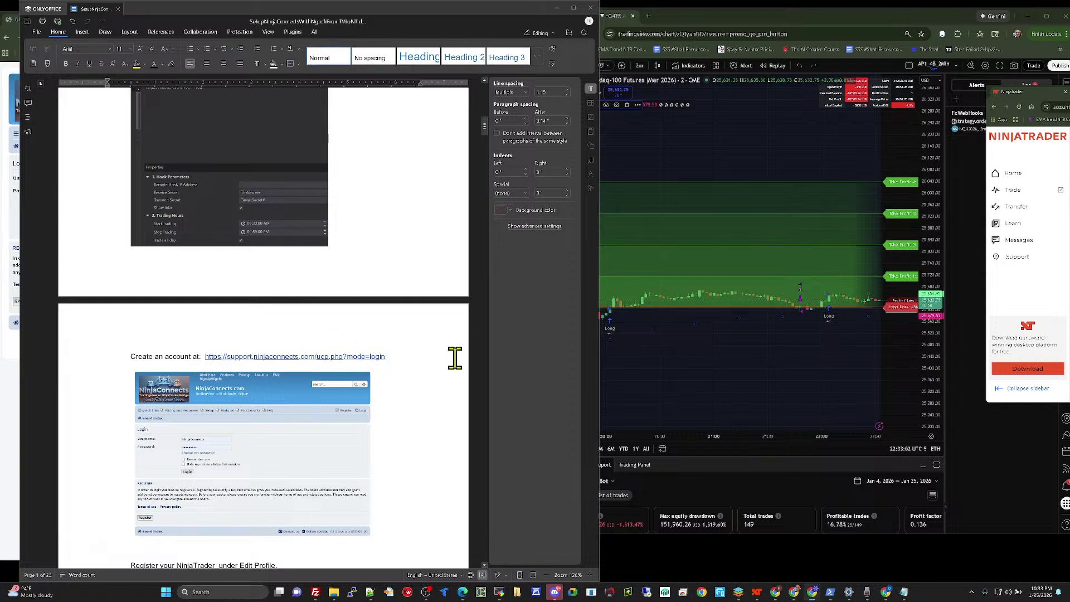
scroll(455, 358, "down", 3)
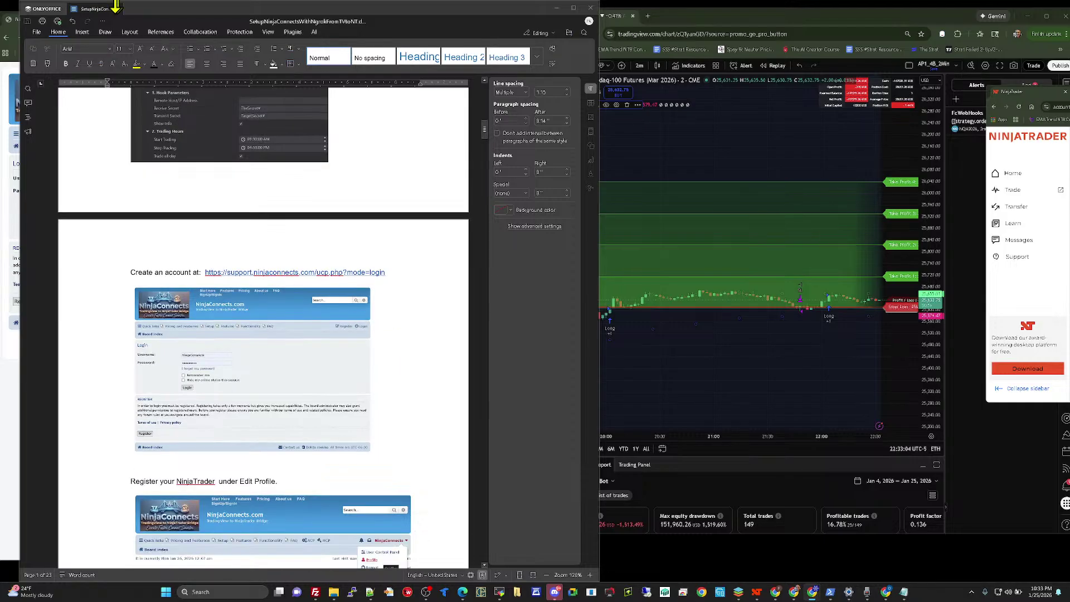
Step: Move the setup document aside, log in to the NinjaConnects support site and view the account's profile
left_click_drag(162, 19, 664, 27)
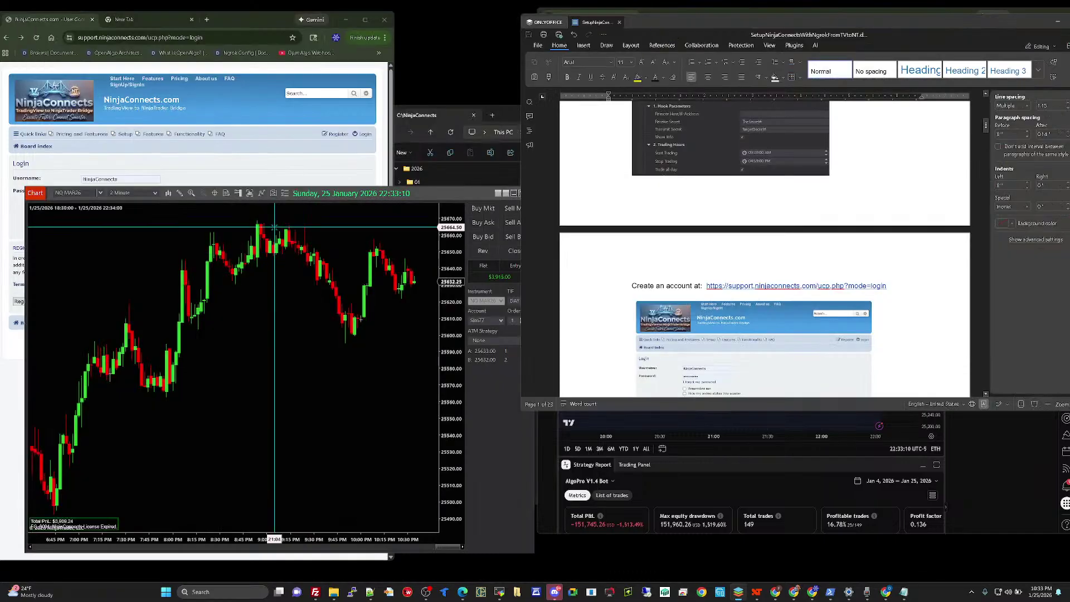
left_click(219, 175)
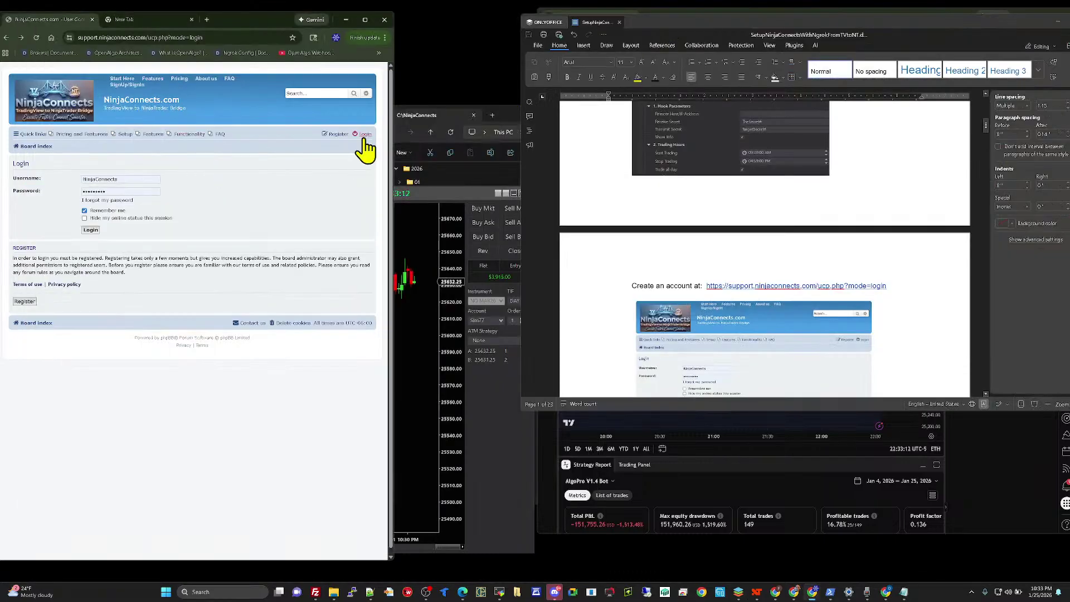
left_click(19, 37)
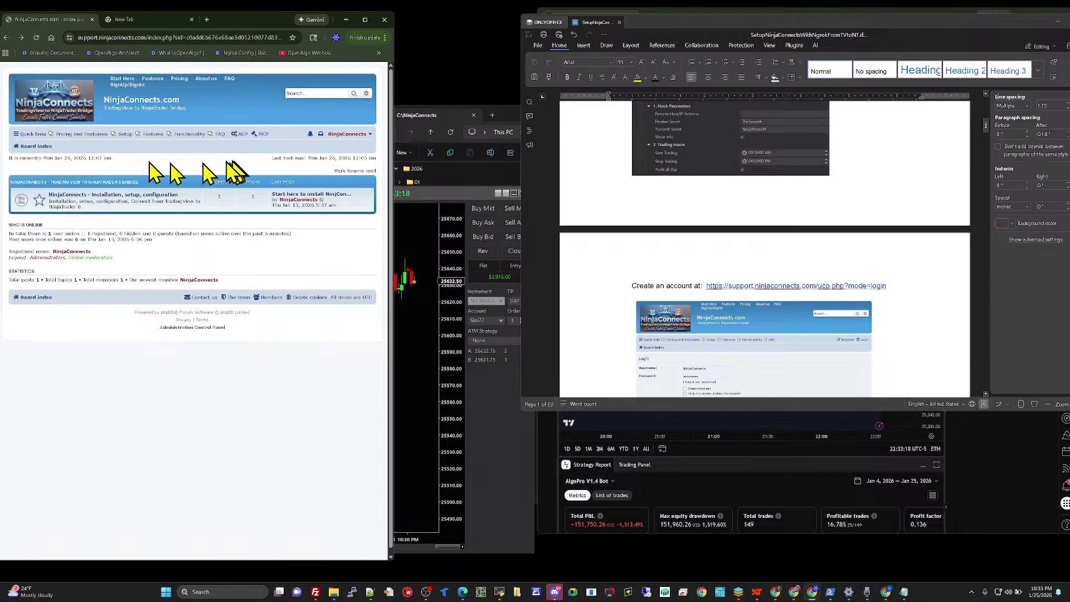
left_click(20, 37)
left_click(346, 134)
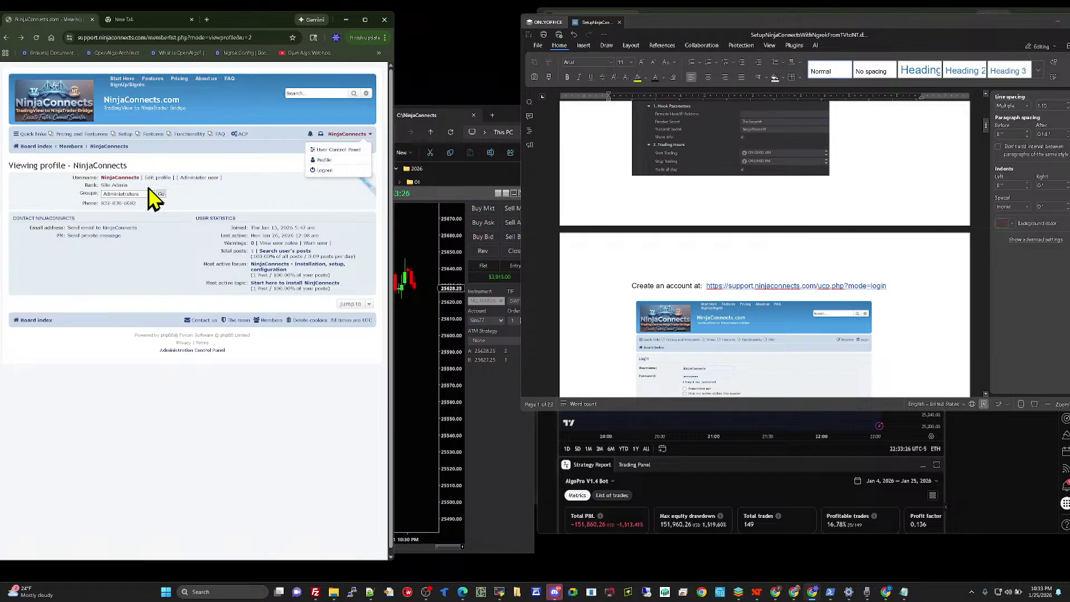
Step: Go through the Administrators group to the NinjaConnects member's profile and open it for editing
left_click(21, 37)
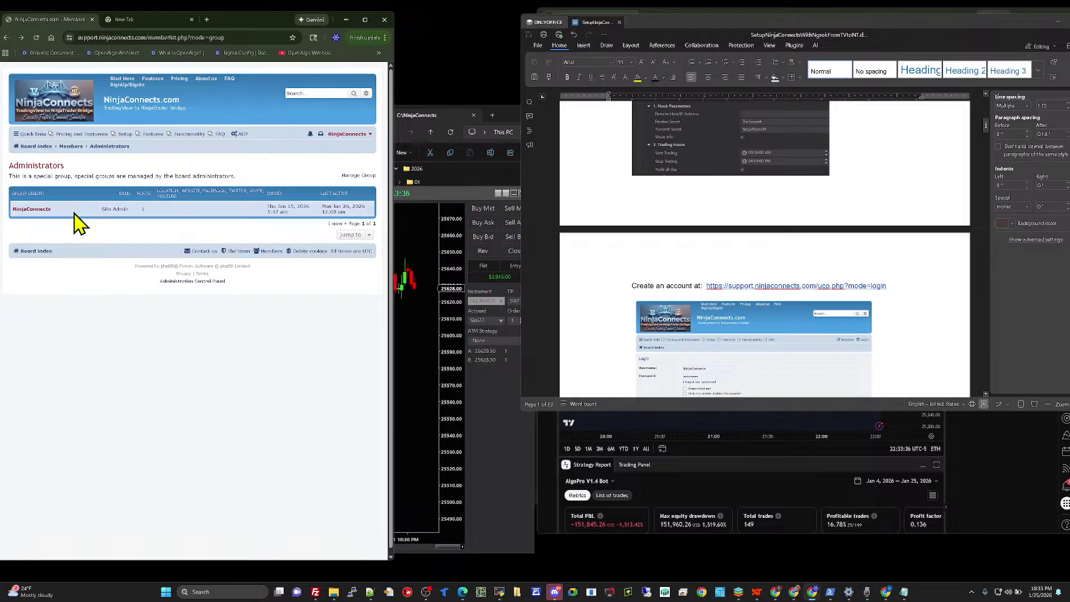
left_click(33, 210)
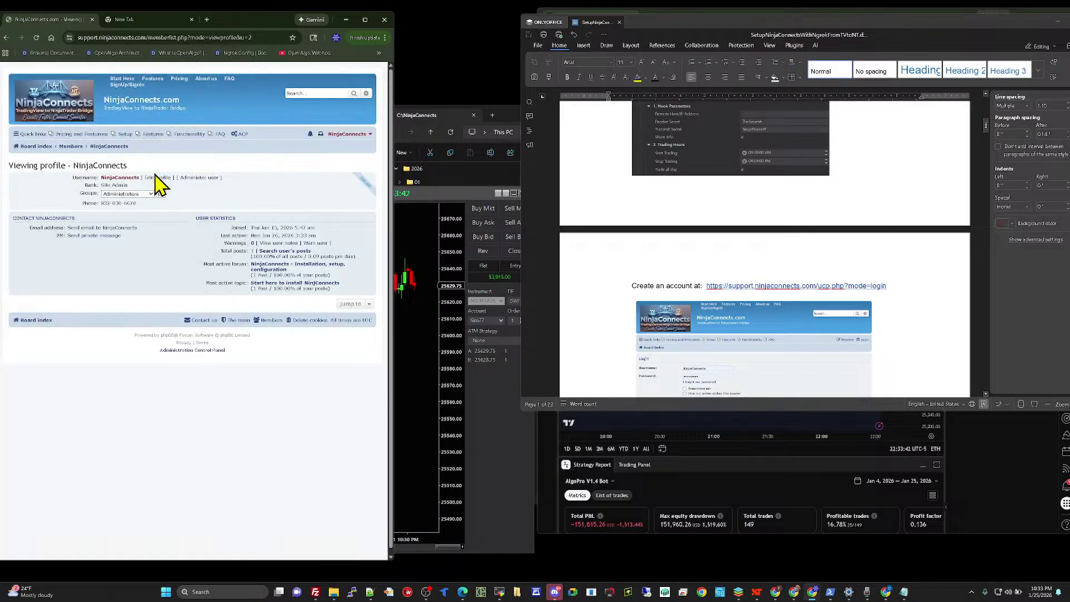
left_click(157, 177)
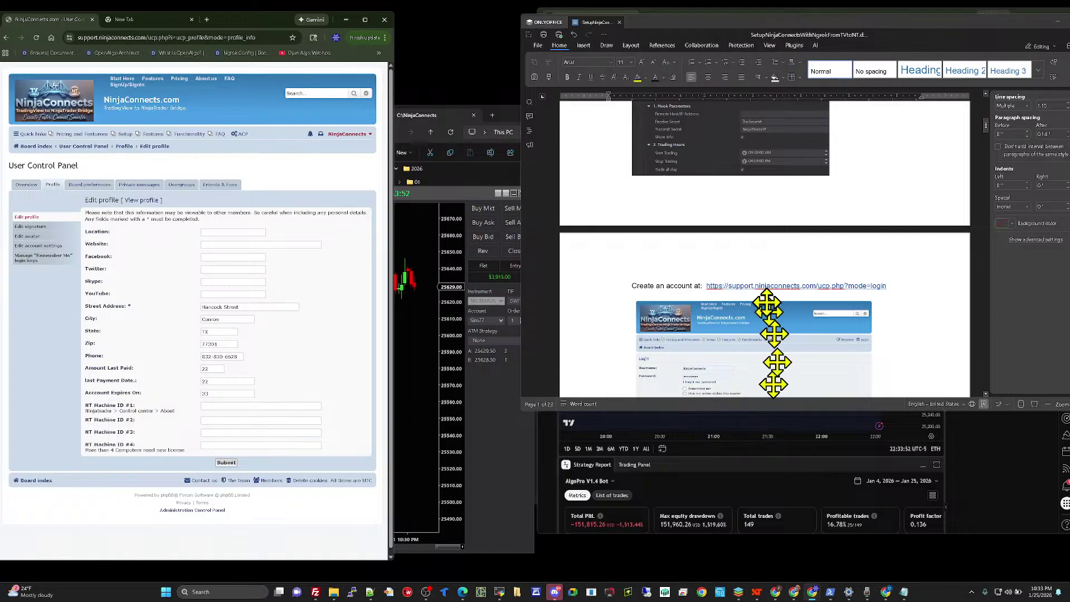
Step: Follow the document's Machine ID instructions: highlight the ID in NinjaTrader's About window, then close it and minimize the Control Center
scroll(766, 308, "down", 3)
scroll(767, 308, "down", 7)
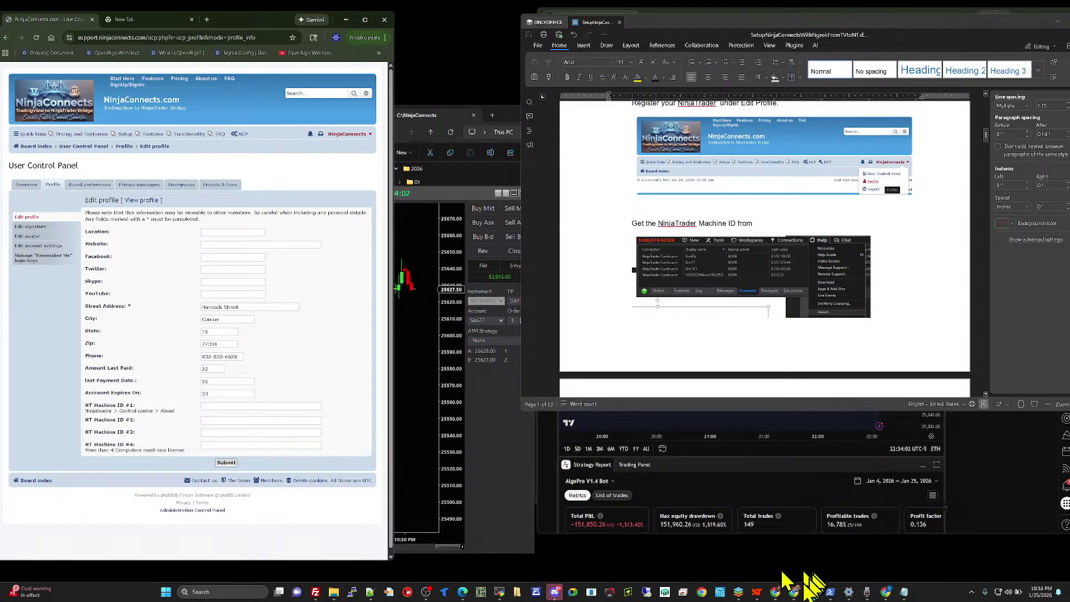
mouse_move(755, 591)
left_click(687, 564)
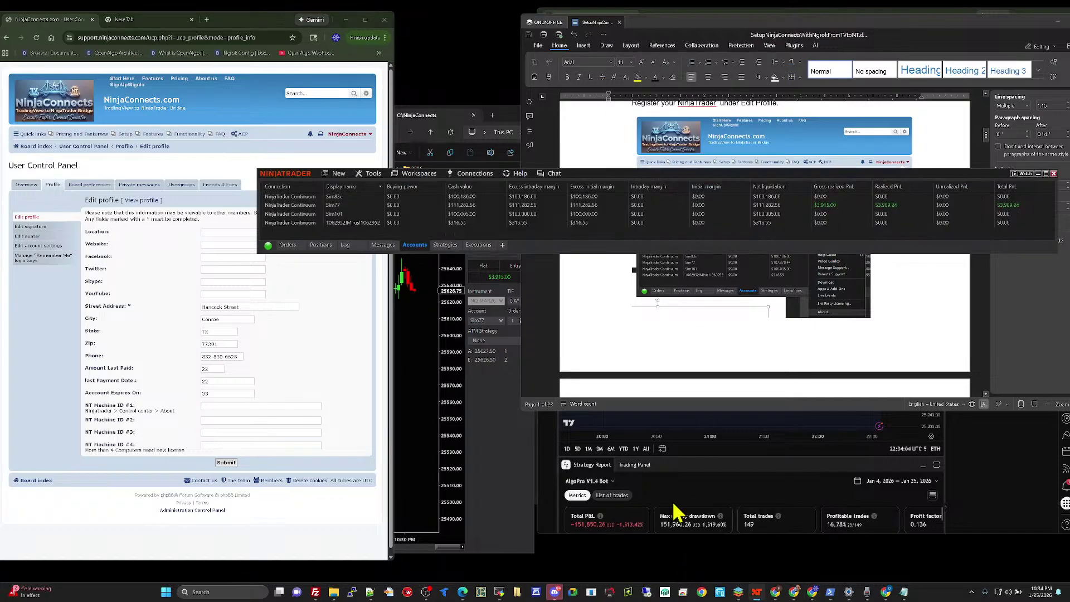
left_click(520, 175)
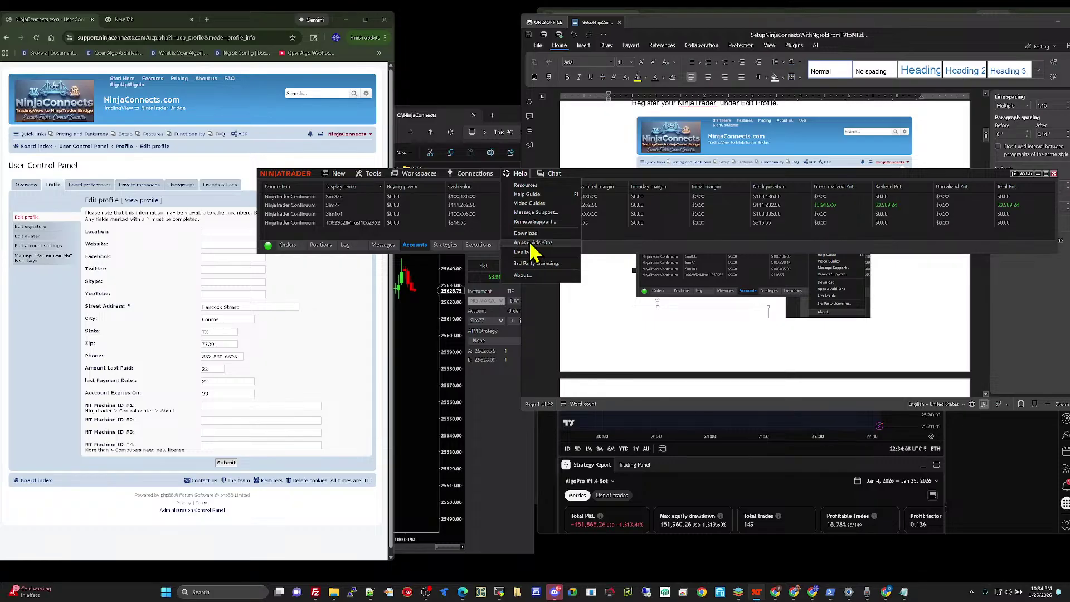
left_click(532, 276)
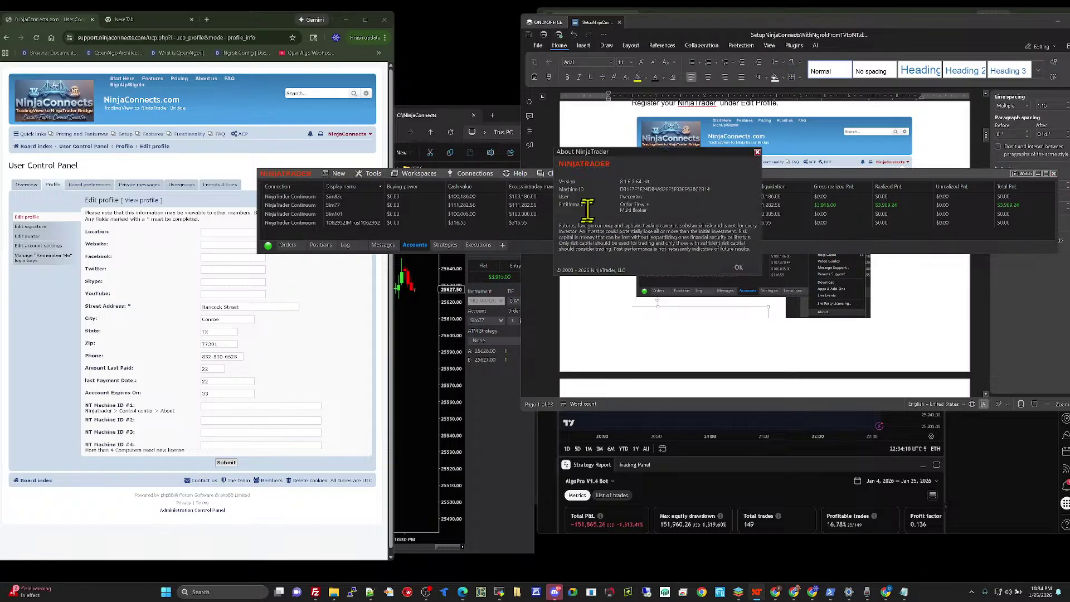
left_click_drag(622, 189, 719, 194)
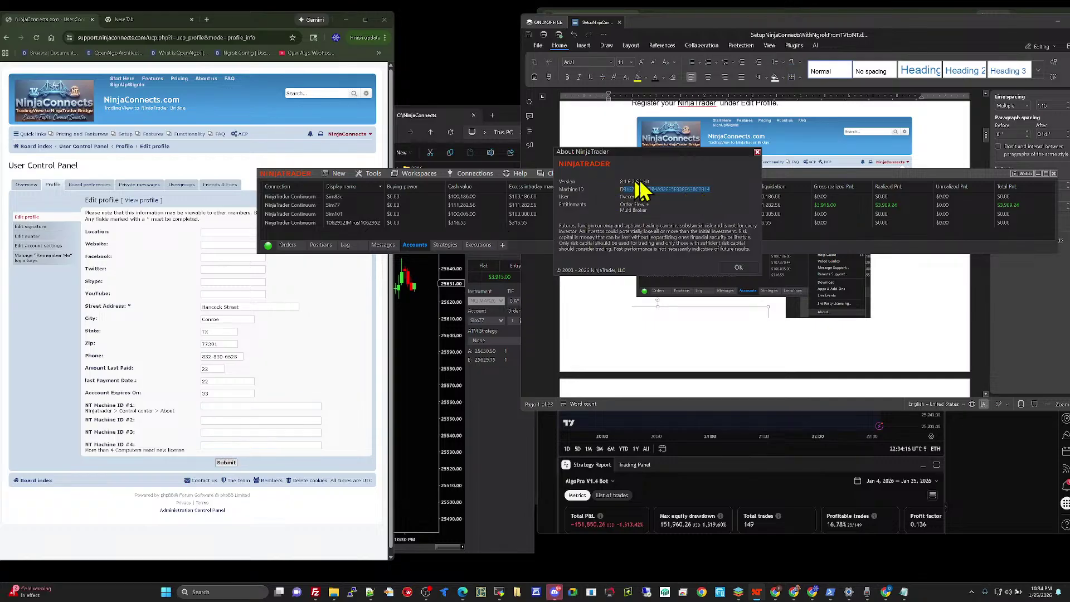
left_click(757, 152)
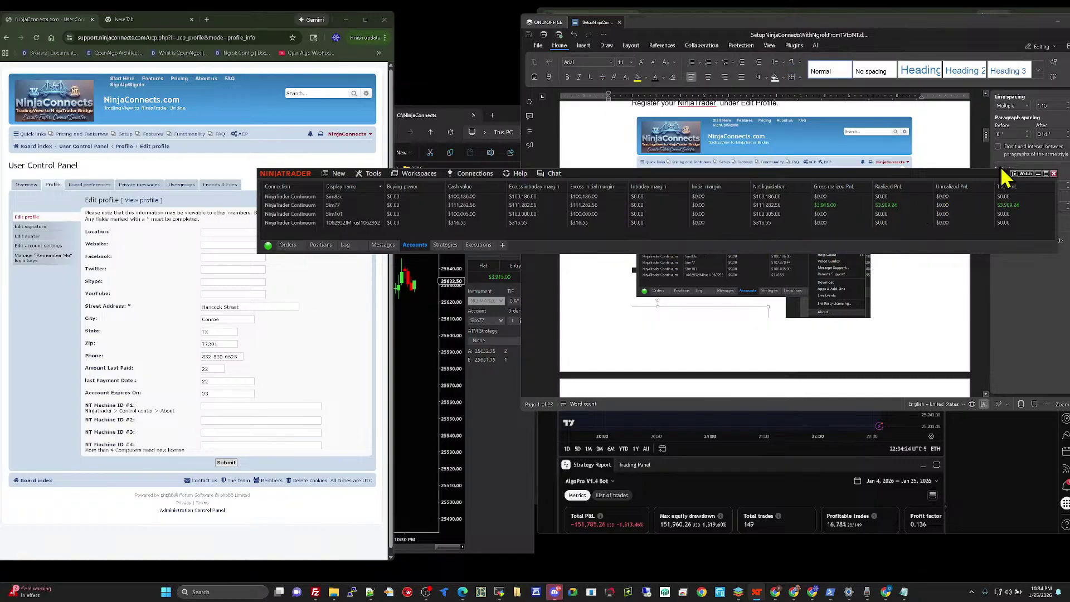
left_click(1037, 174)
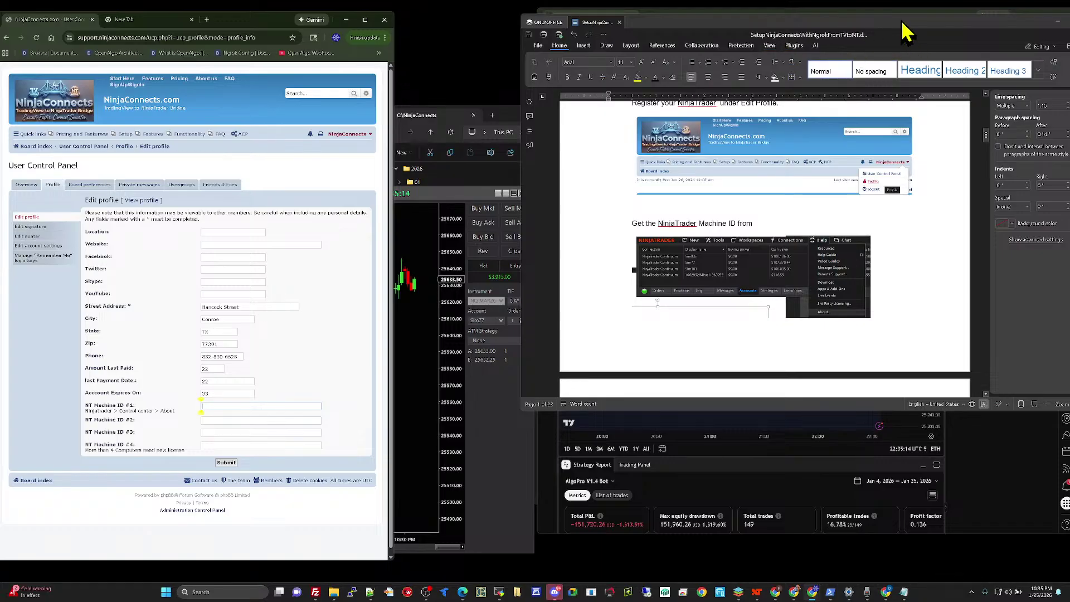
Step: Move the setup document over the NinjaConnects site and read from the Machine ID instructions to the Setup NGROK section
left_click_drag(905, 32, 389, 24)
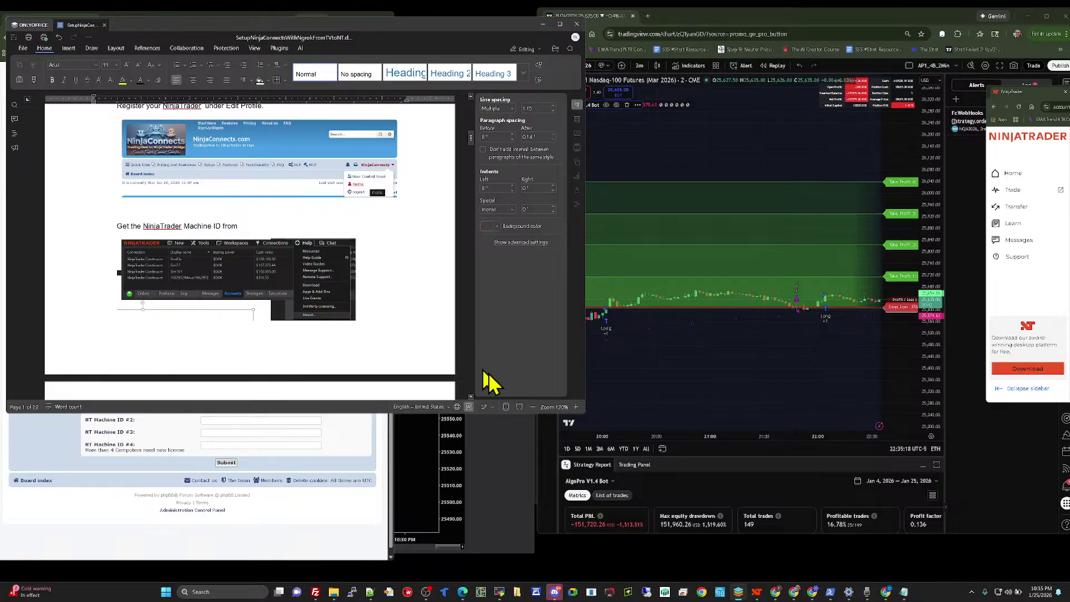
scroll(342, 314, "down", 3)
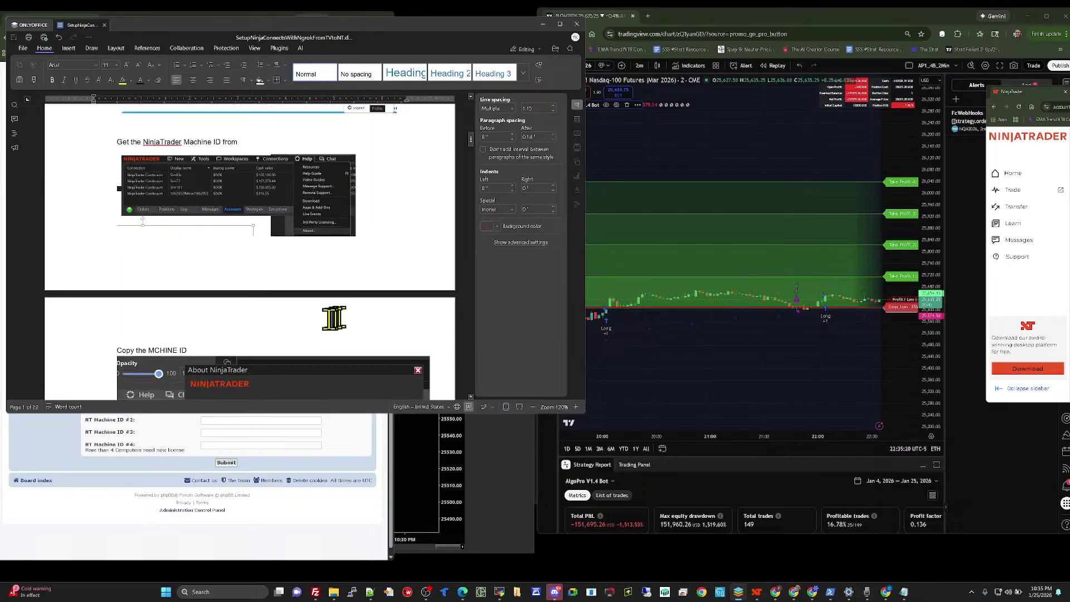
scroll(334, 318, "down", 5)
scroll(306, 246, "down", 3)
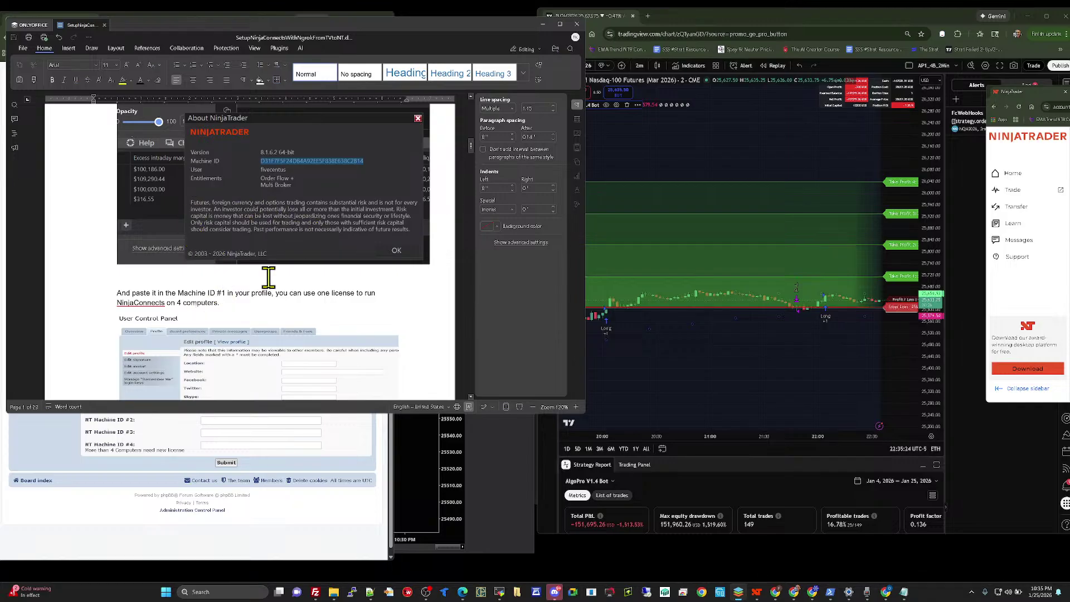
scroll(270, 281, "down", 10)
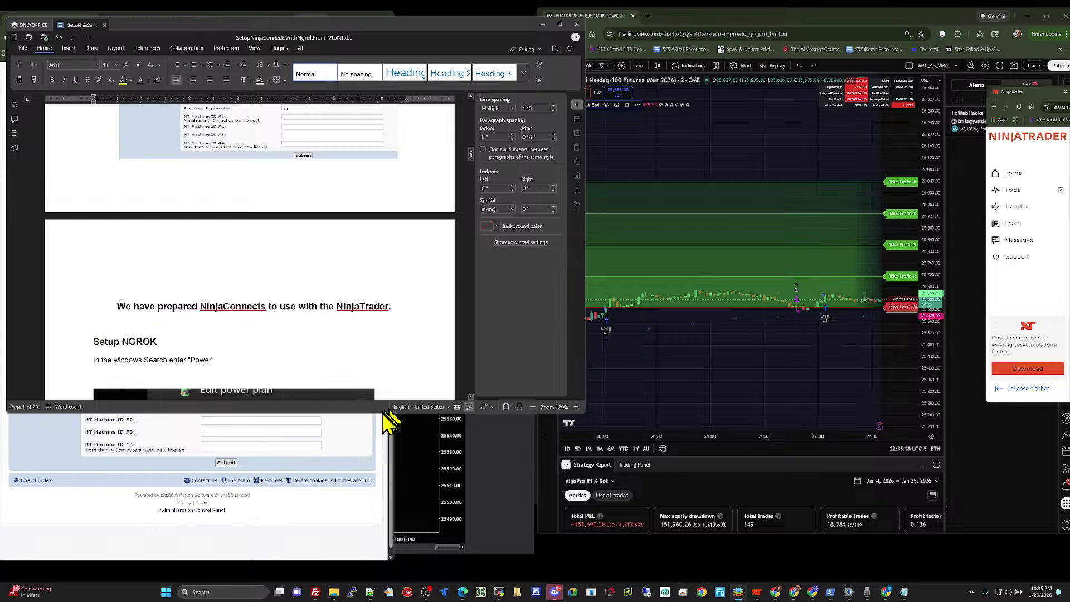
Step: Make the setup document window taller and minimize the NinjaTrader chart behind it
left_click_drag(386, 416, 384, 512)
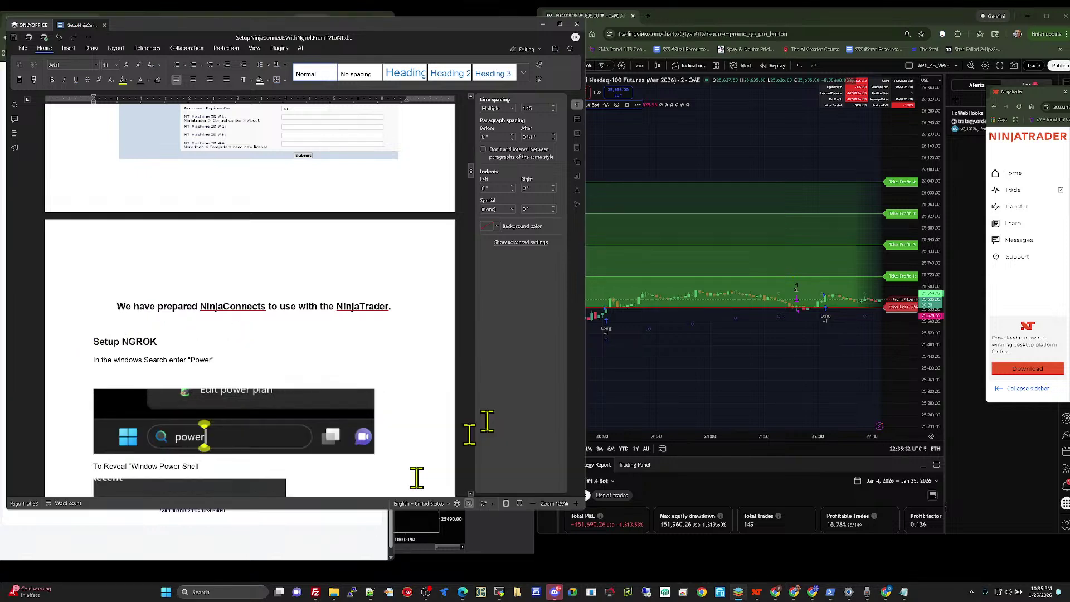
left_click(503, 537)
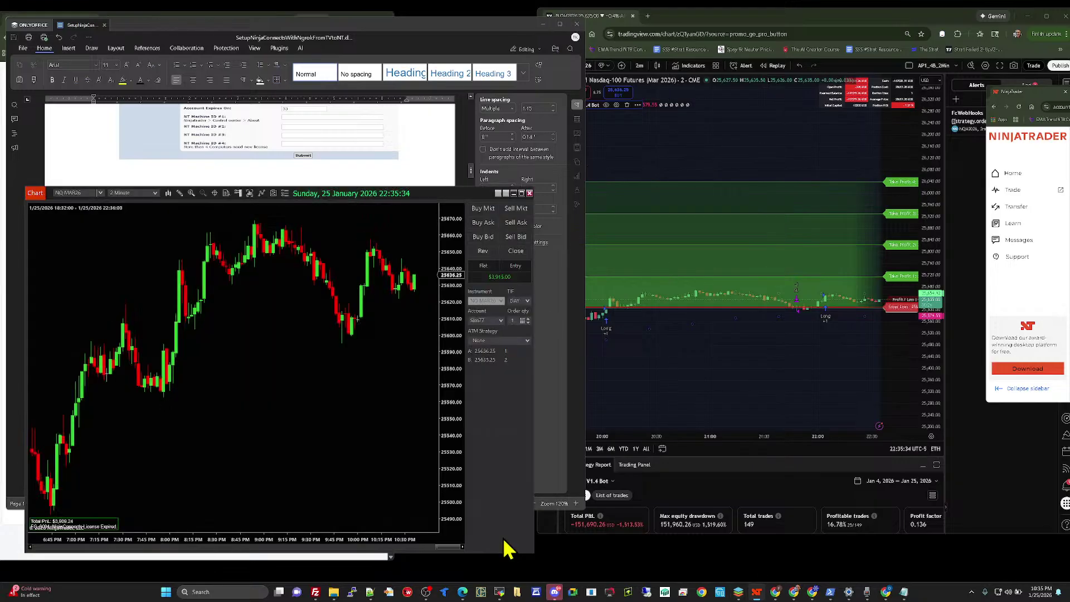
left_click(513, 193)
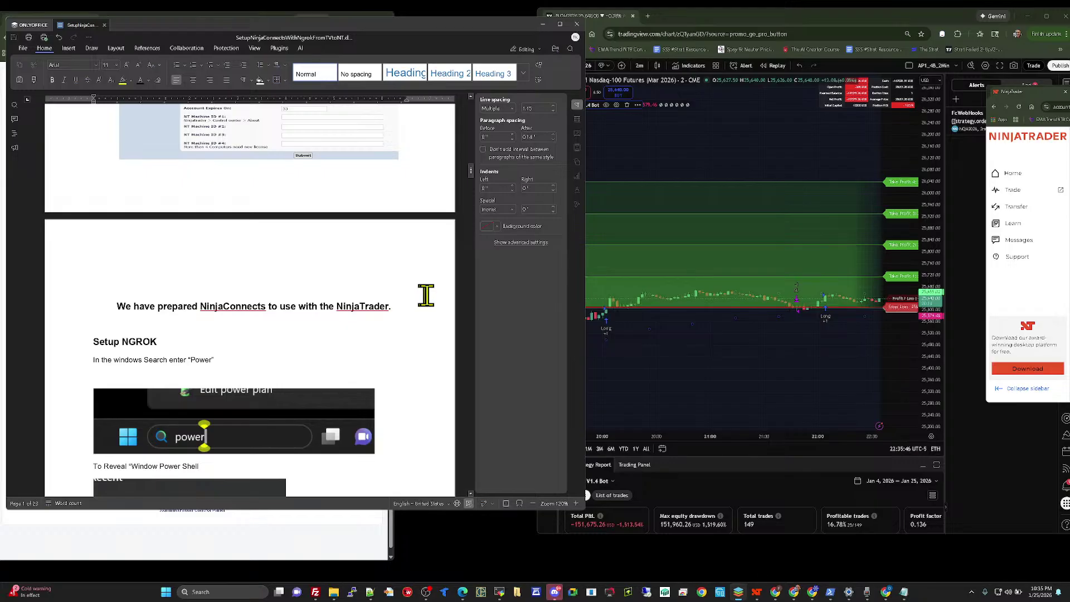
Step: Run Windows PowerShell as administrator as the Setup NGROK section instructs, and place its window beside the document
scroll(255, 304, "down", 2)
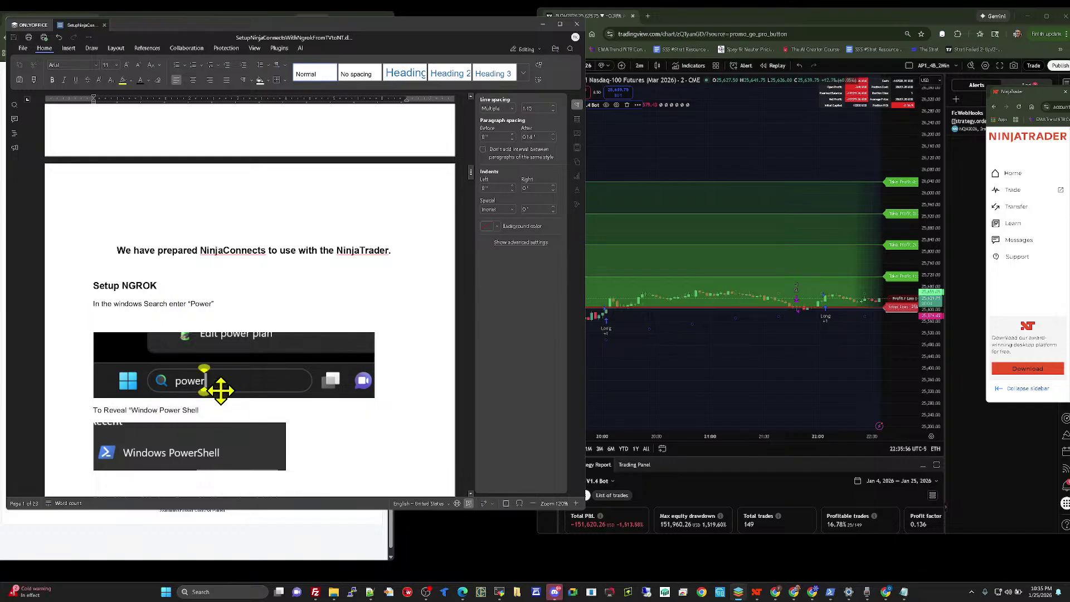
left_click(240, 594)
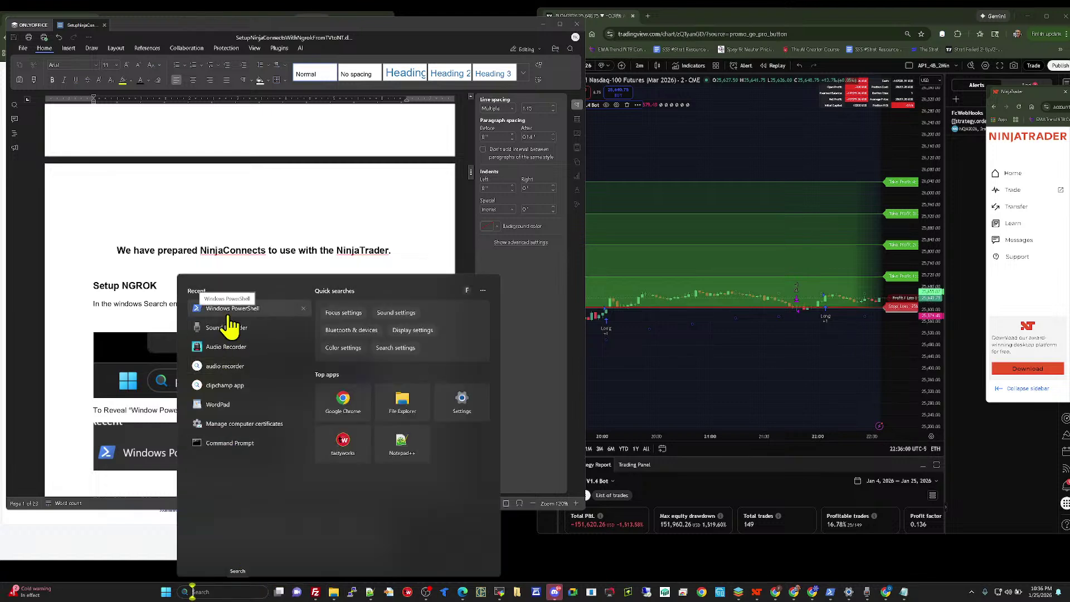
right_click(234, 311)
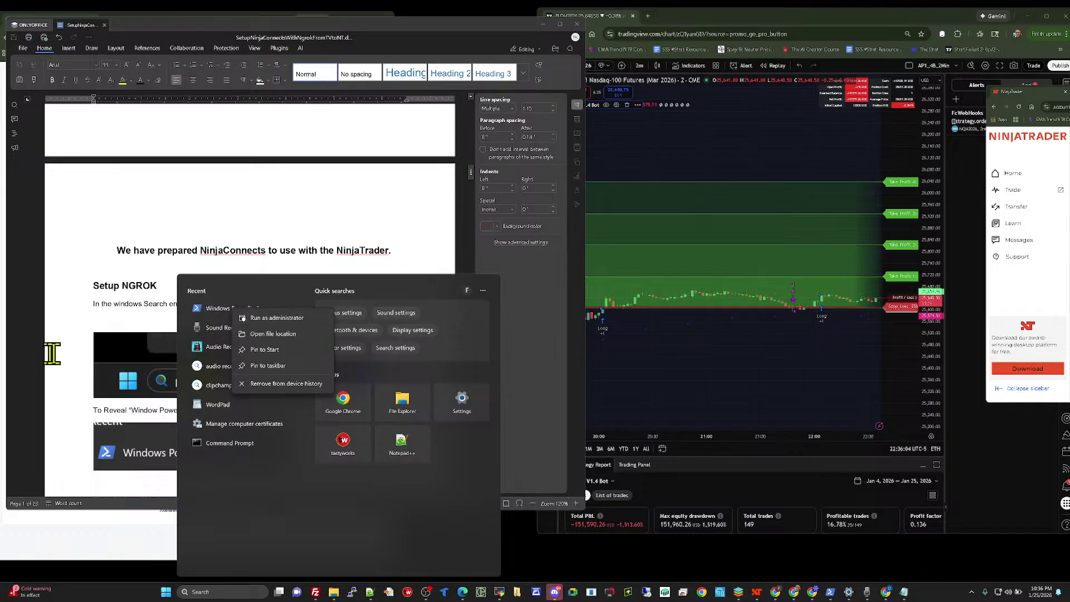
left_click(259, 318)
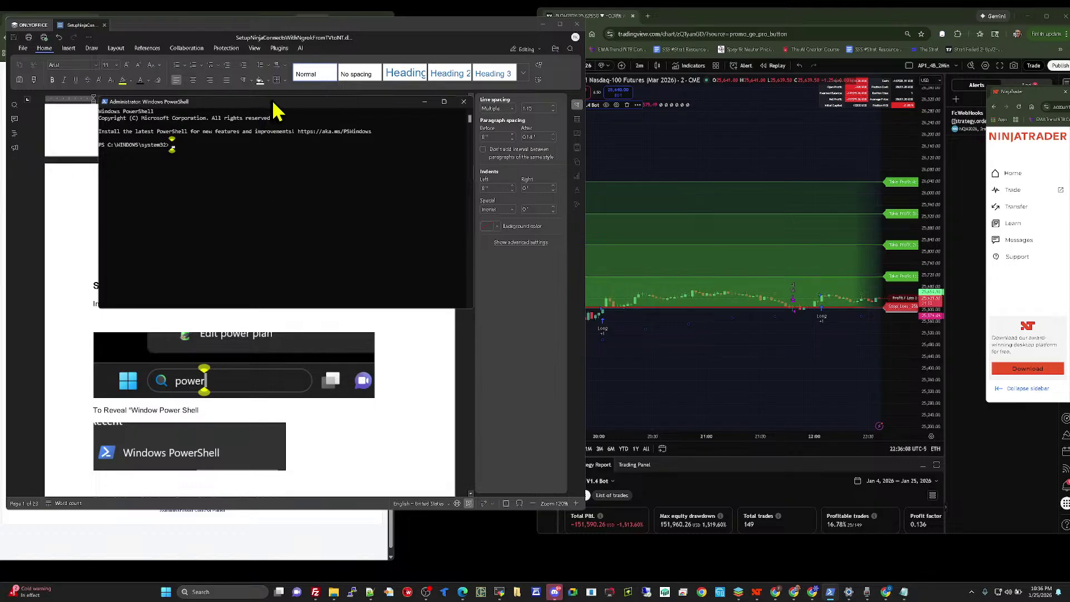
left_click_drag(278, 105, 775, 245)
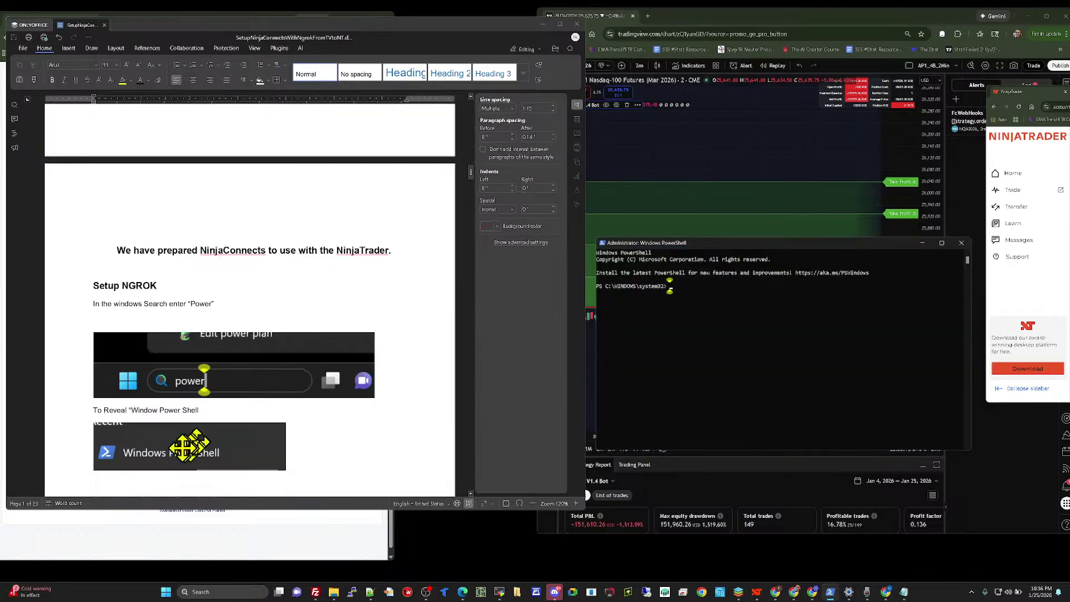
scroll(370, 412, "down", 7)
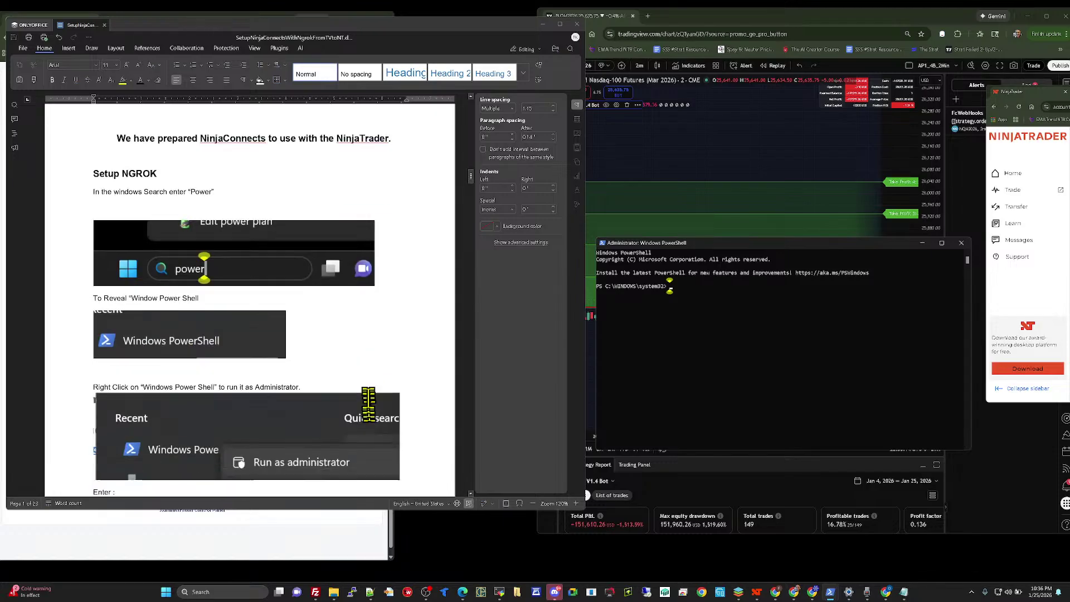
Step: Correct two typos in the Setup NGROK instructions: the folder name in the mkdir command to NinjaConnects and the misspelled word to "Select"
scroll(369, 398, "down", 13)
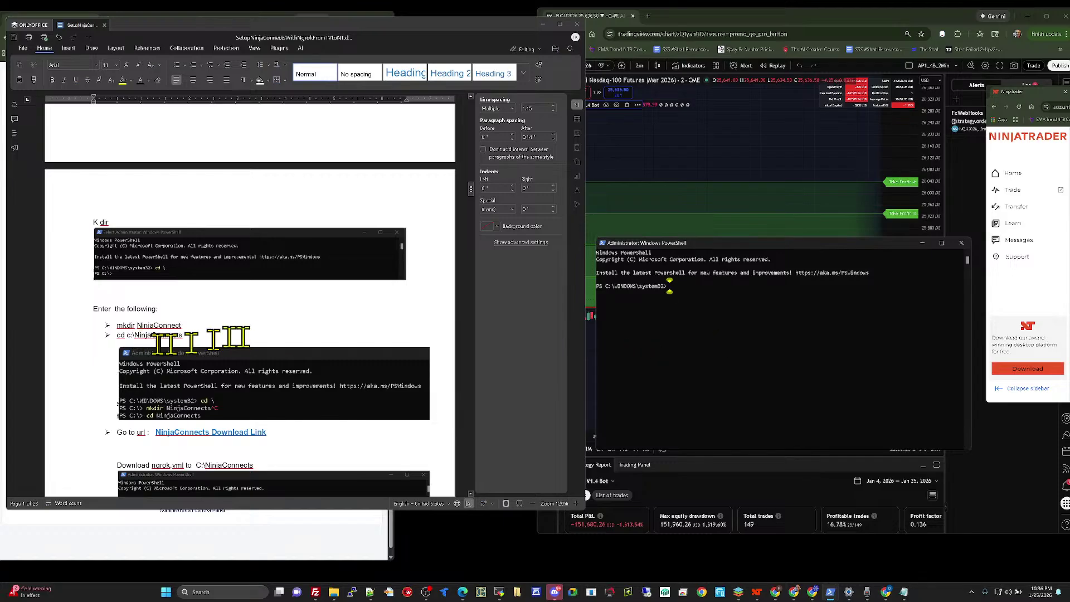
left_click(191, 325)
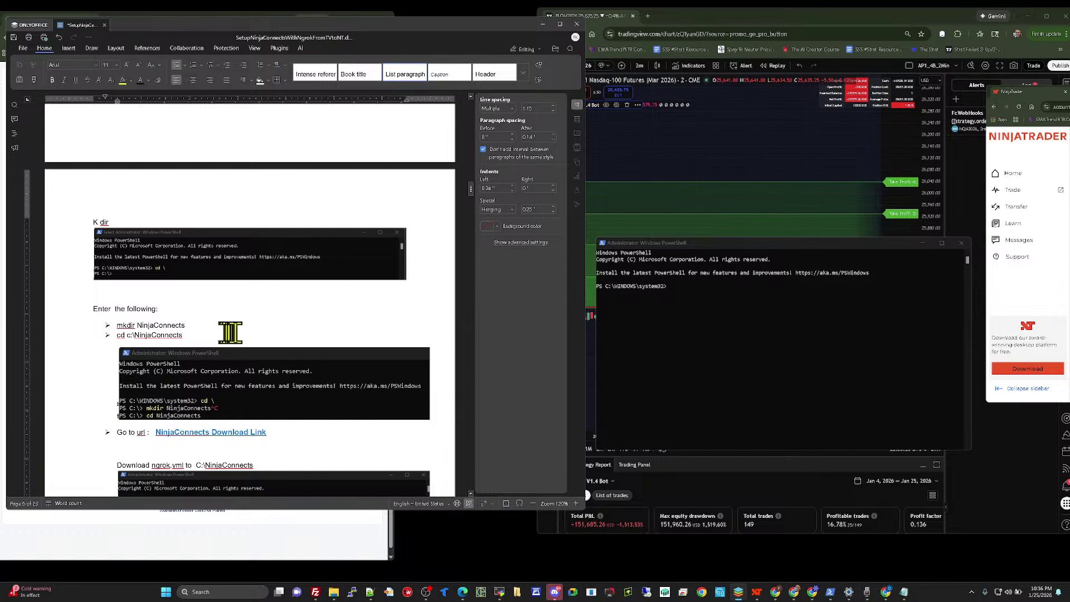
scroll(235, 333, "down", 5)
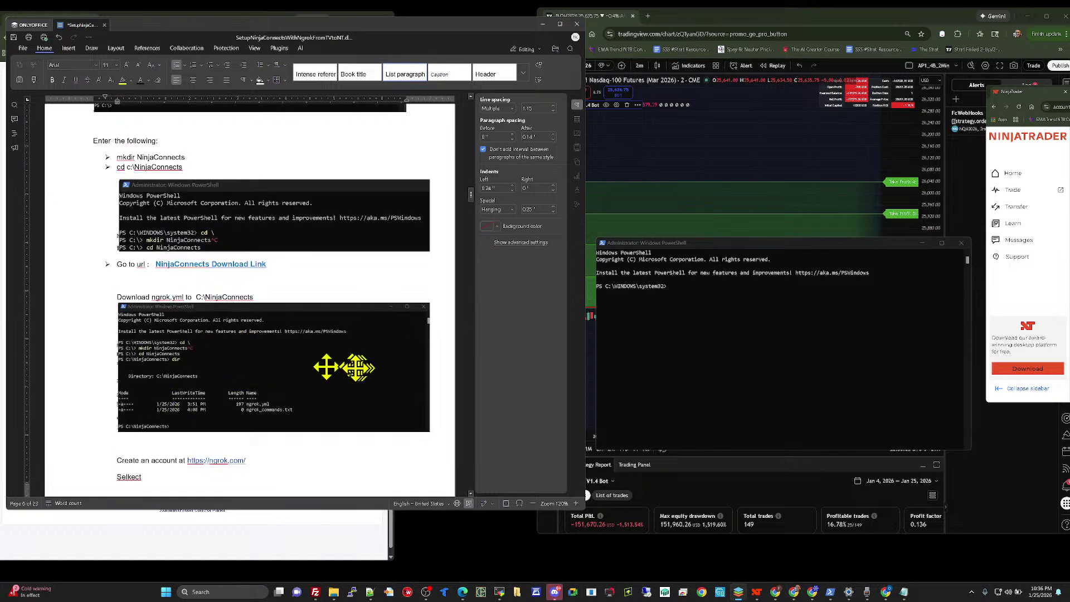
scroll(333, 383, "down", 3)
scroll(333, 382, "down", 3)
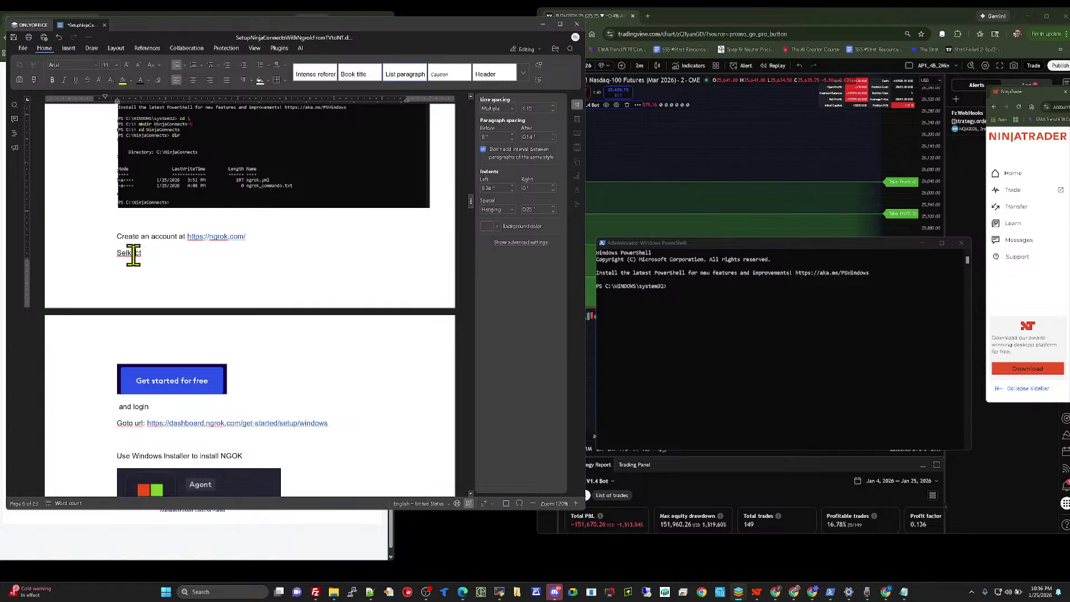
left_click(134, 254)
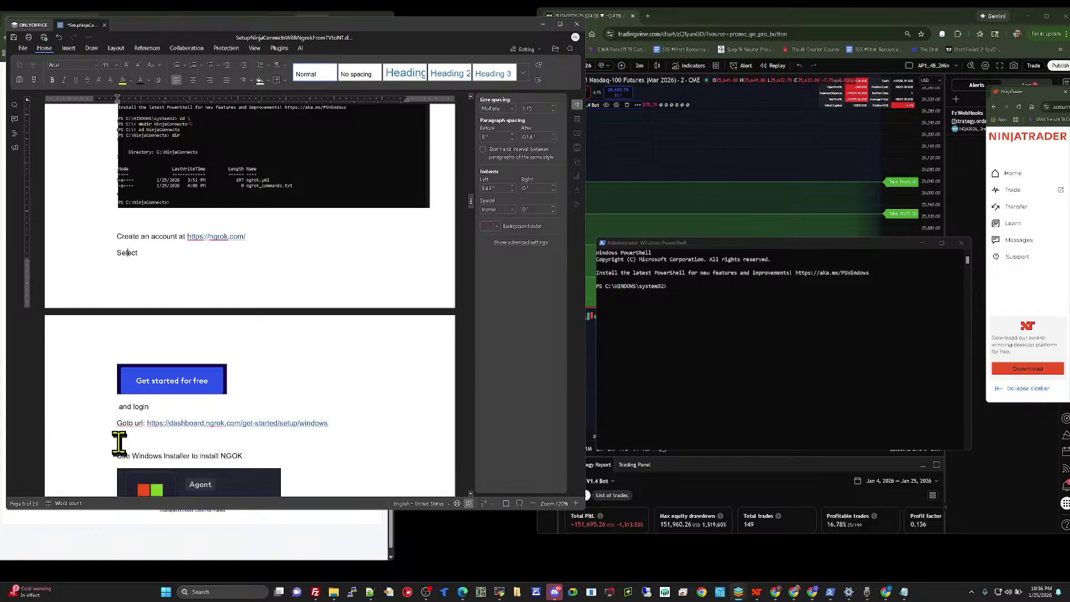
Step: Examine the setup document's steps for installing ngrok with the Windows installer and running the copied authtoken command in PowerShell
scroll(279, 440, "down", 5)
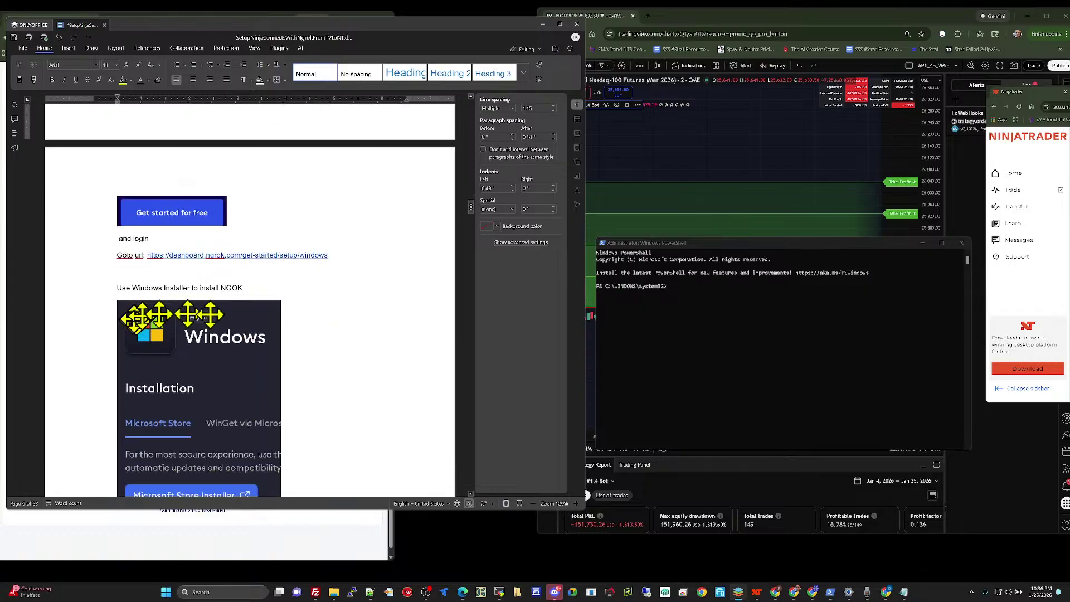
scroll(209, 412, "down", 3)
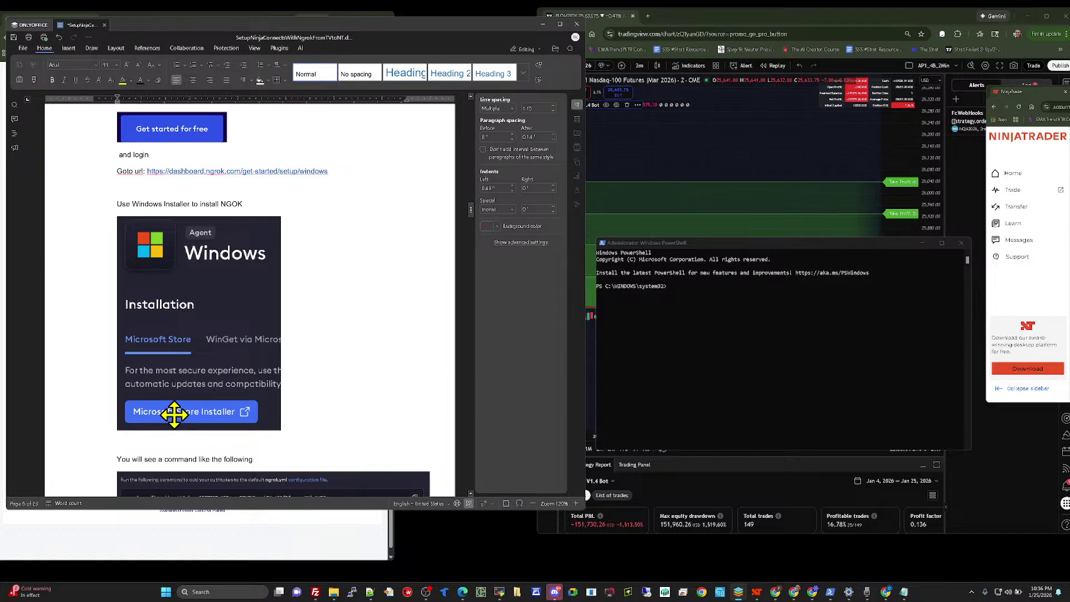
scroll(284, 384, "down", 4)
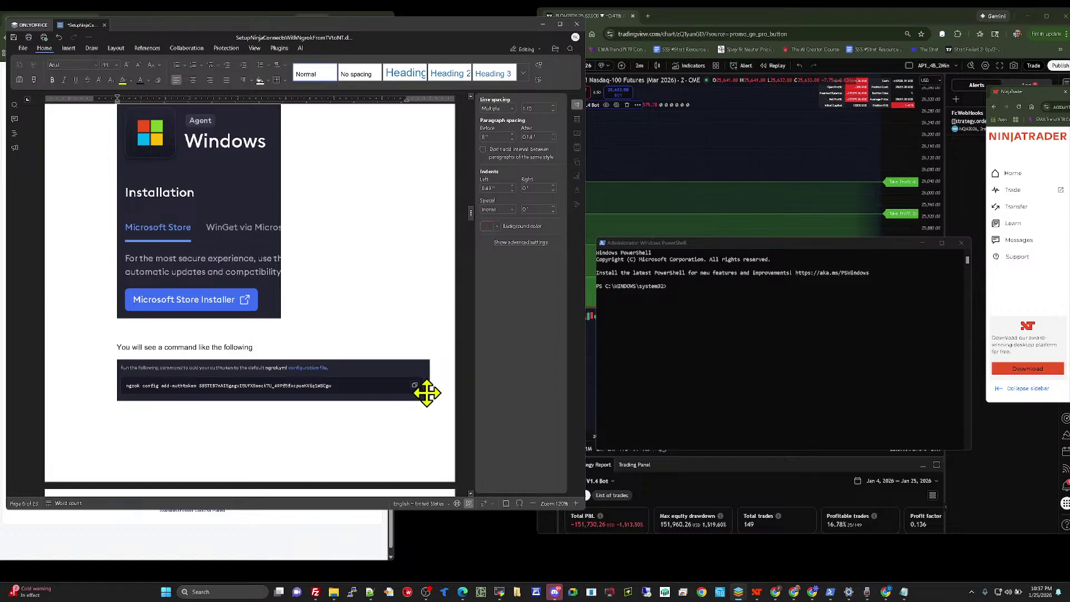
scroll(368, 412, "down", 4)
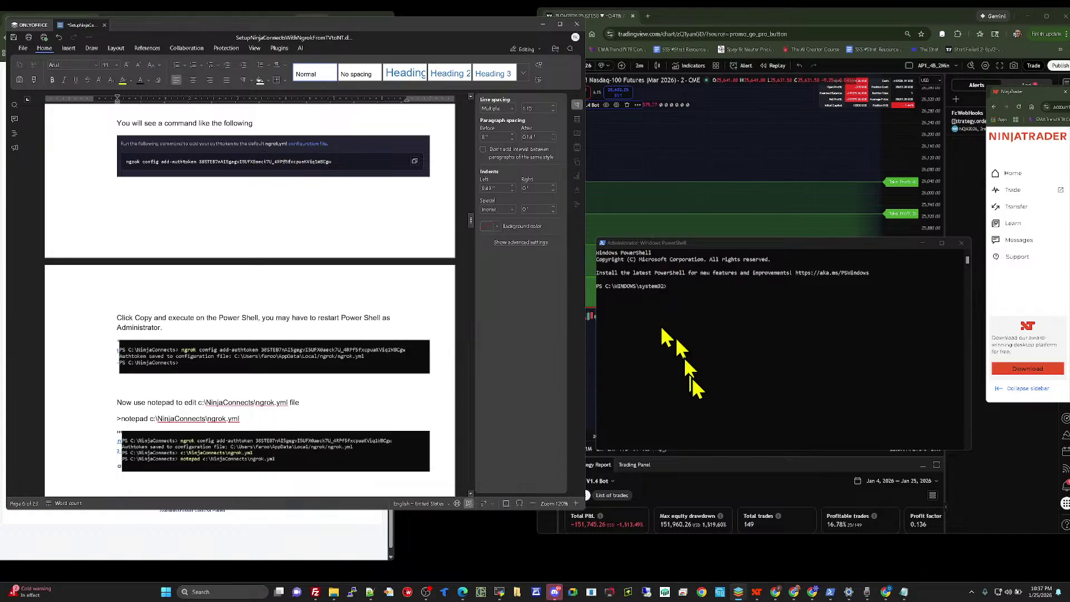
left_click(669, 286)
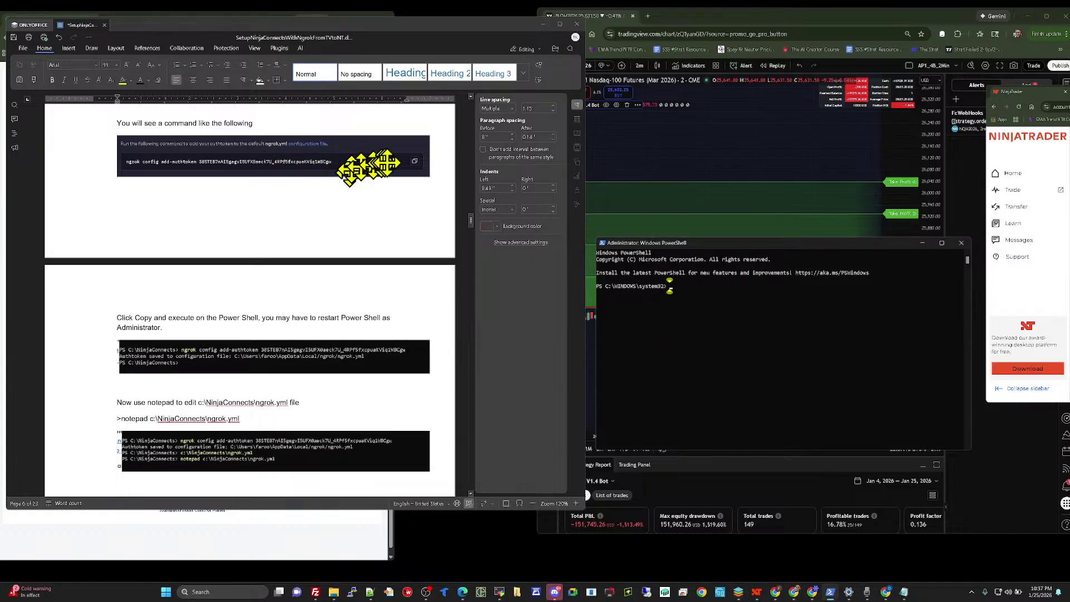
left_click(433, 194)
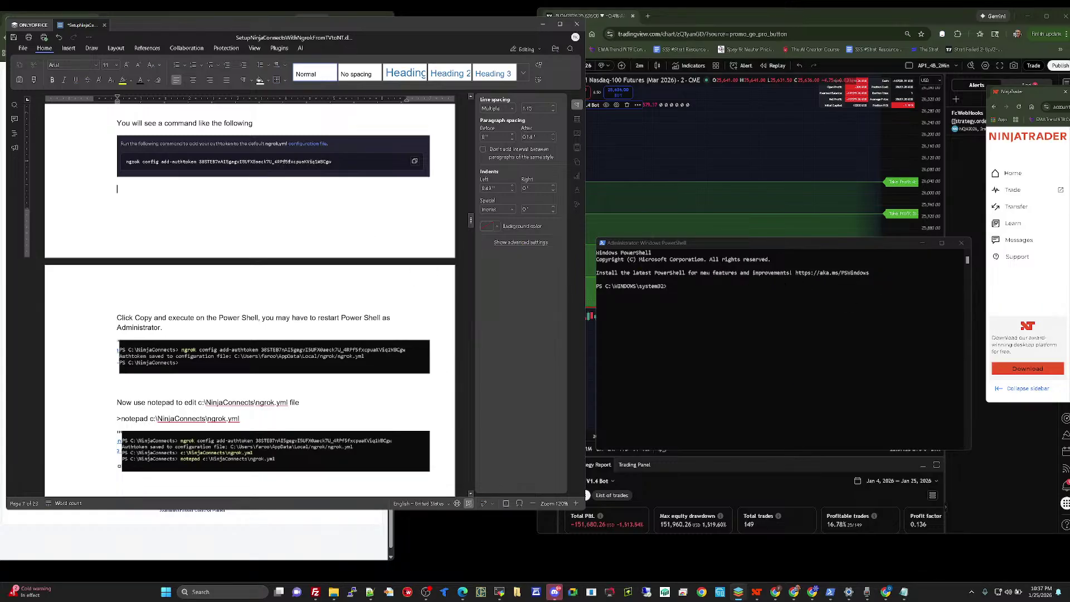
scroll(323, 309, "down", 2)
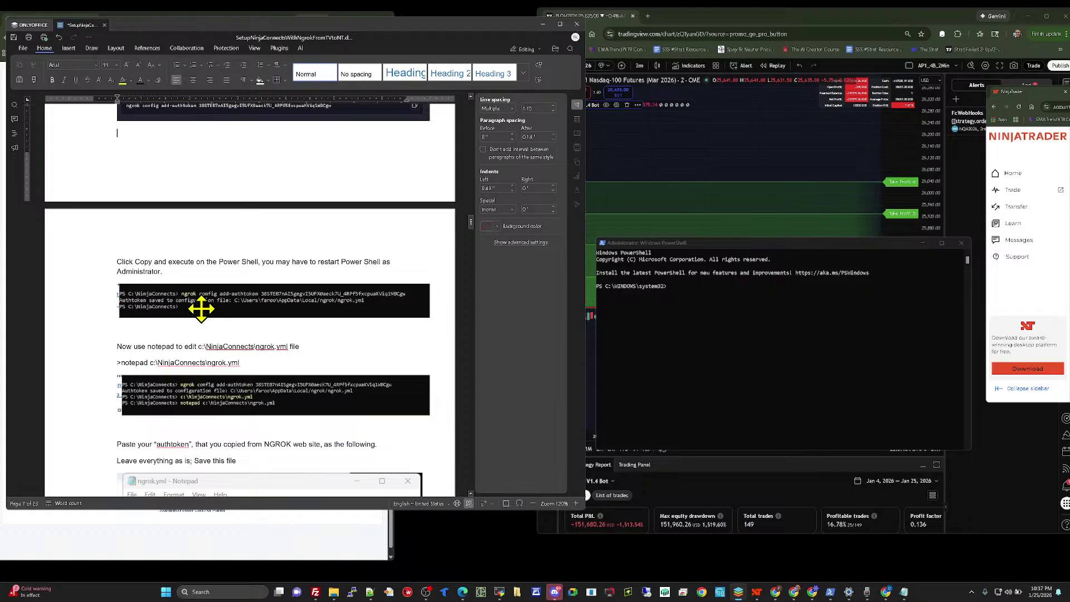
scroll(290, 286, "up", 2)
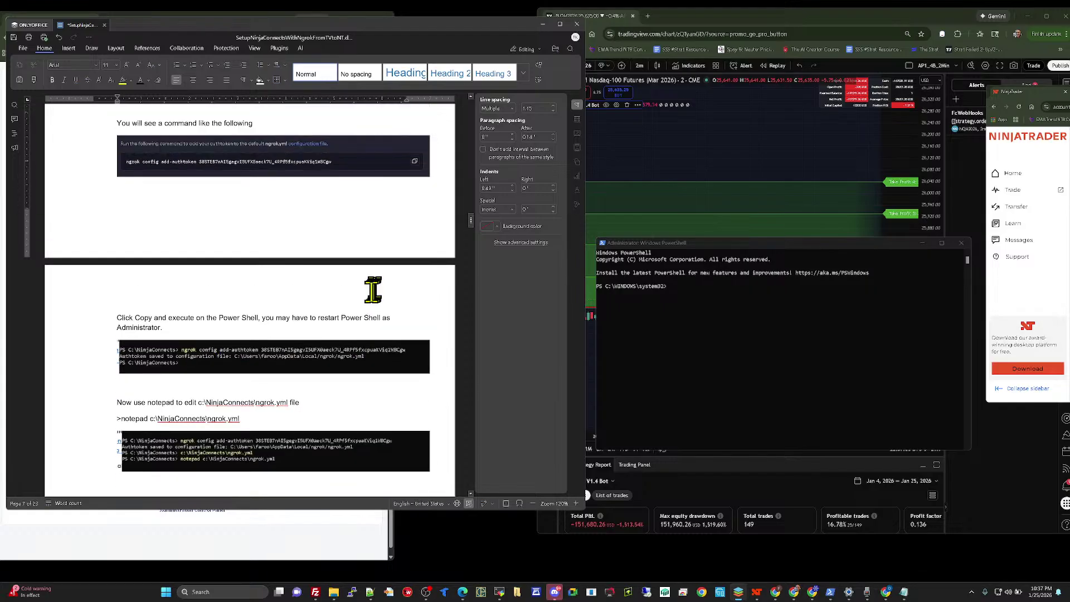
left_click(214, 365)
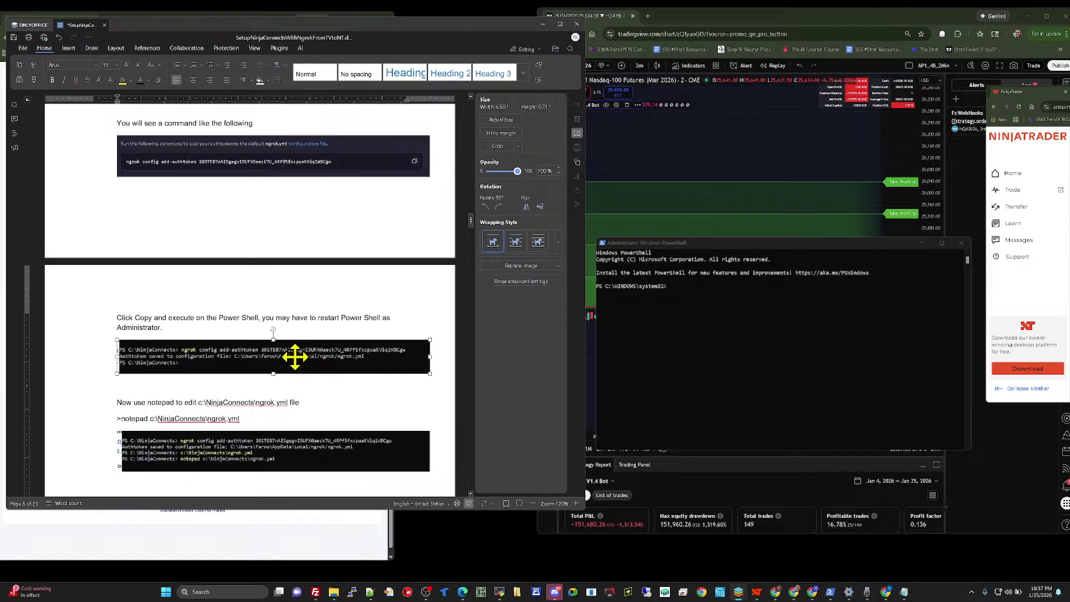
left_click(237, 383)
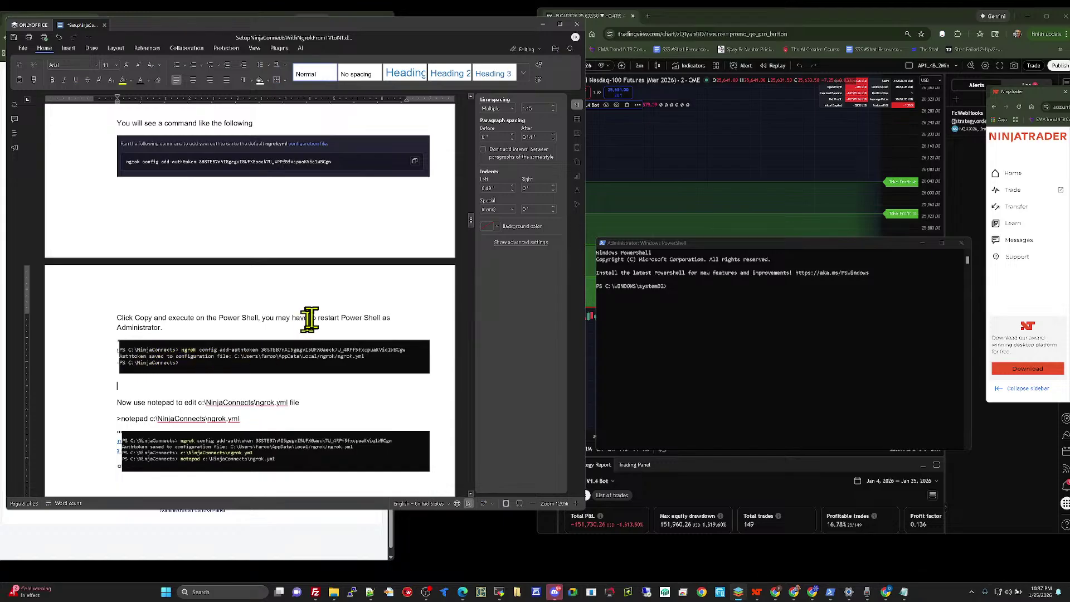
Step: Examine the instructions for putting the authtoken into c:\NinjaConnects\ngrok.yml, opening port 35426 for /FcWebHook/, and installing the NGROK service
scroll(309, 320, "up", 3)
scroll(309, 324, "down", 3)
scroll(310, 326, "down", 5)
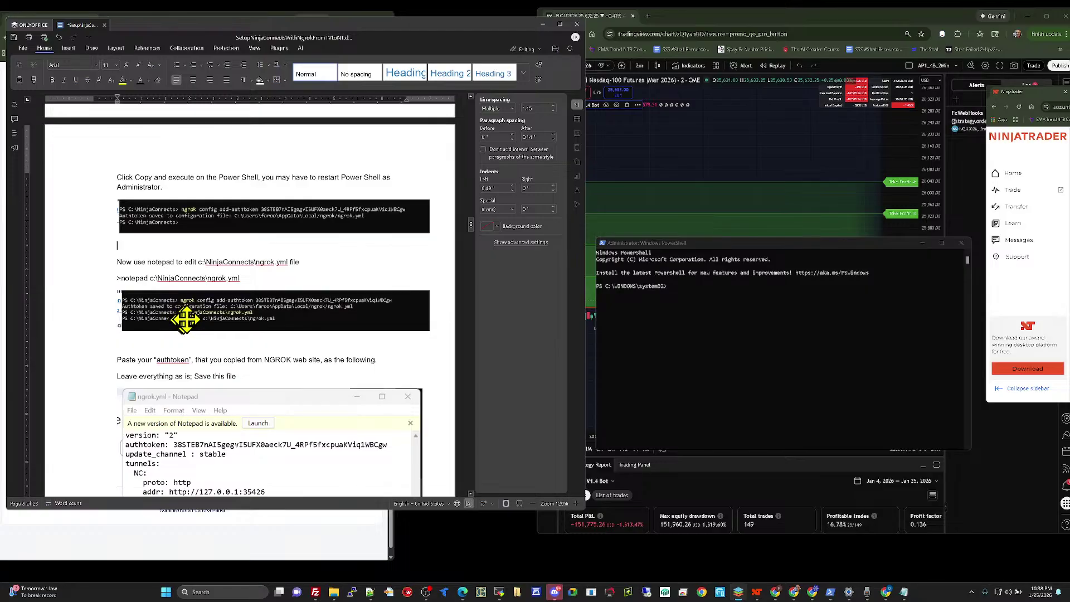
scroll(318, 309, "down", 1)
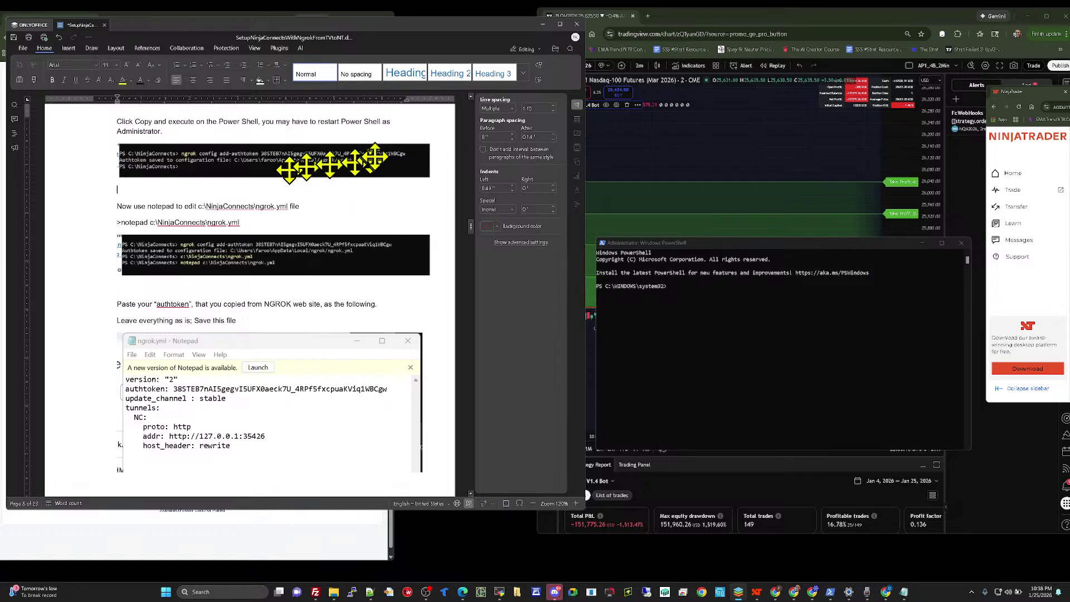
scroll(355, 189, "up", 3)
scroll(355, 189, "up", 2)
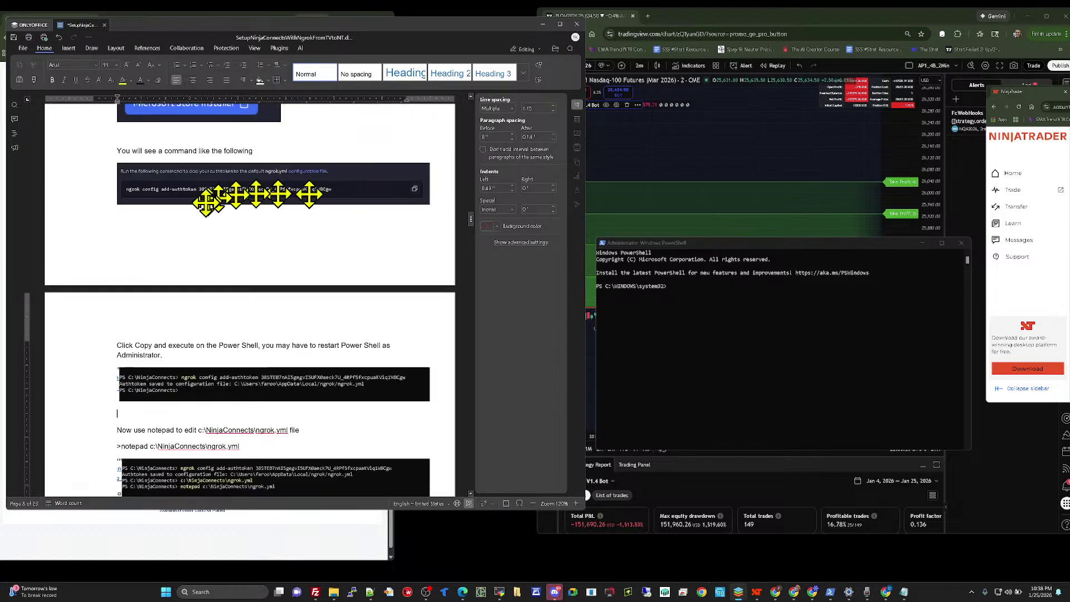
scroll(348, 220, "down", 6)
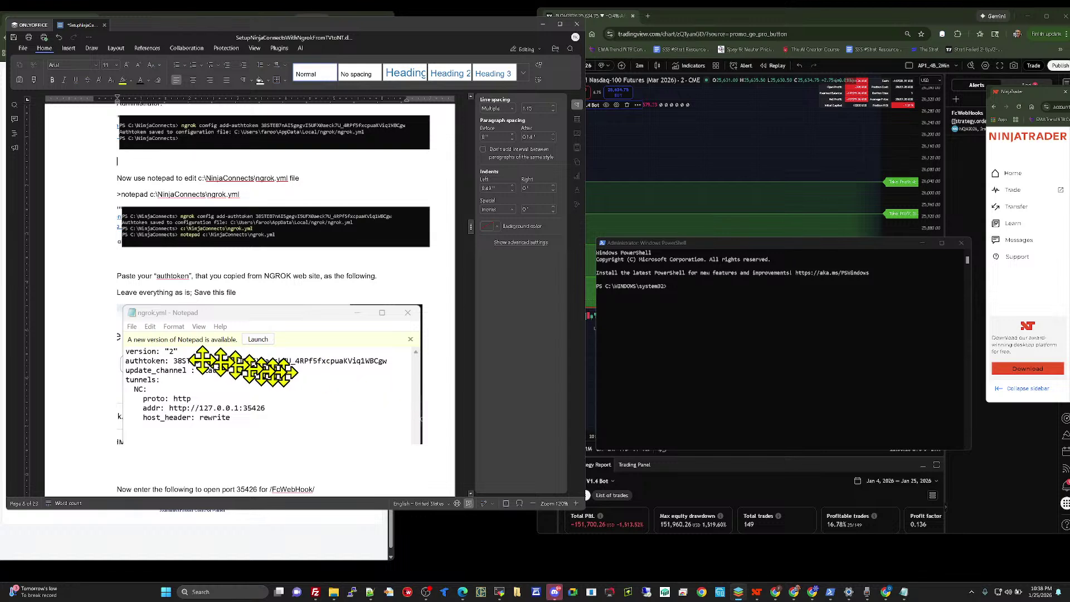
scroll(380, 363, "down", 3)
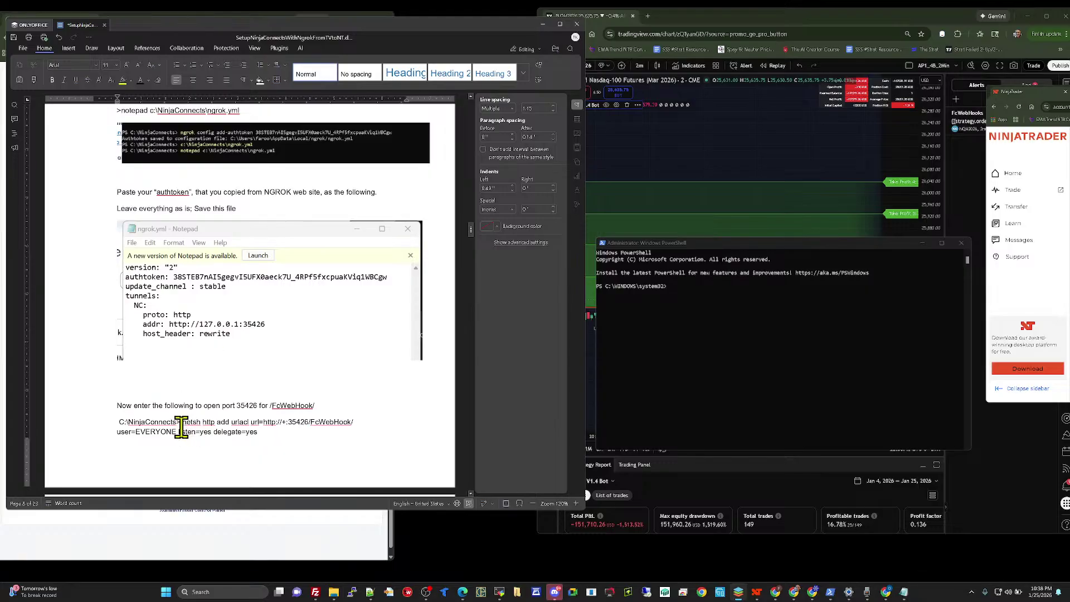
scroll(353, 425, "down", 3)
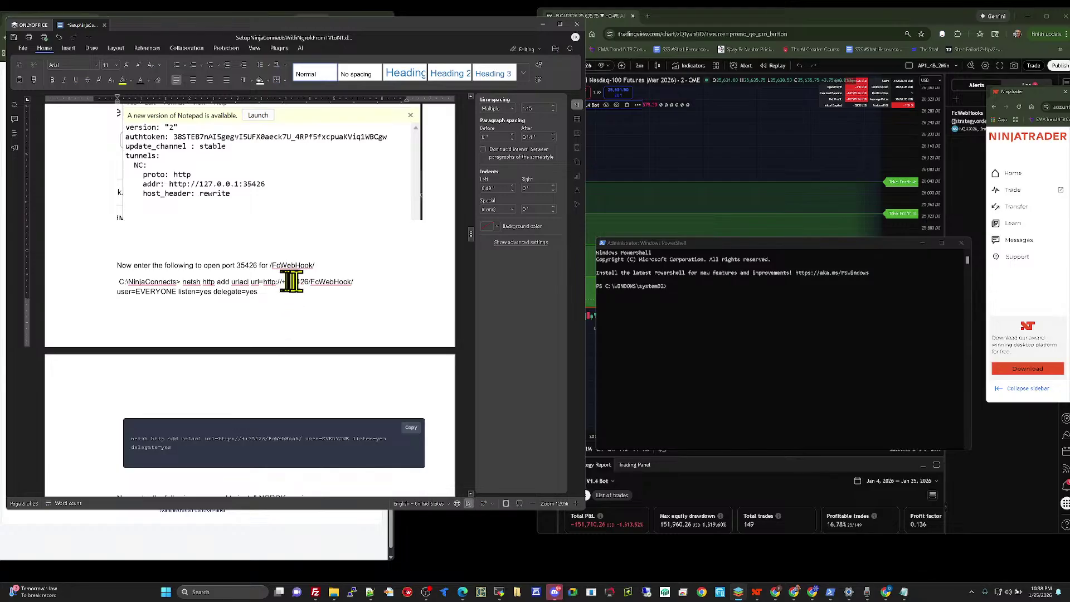
scroll(314, 315, "down", 3)
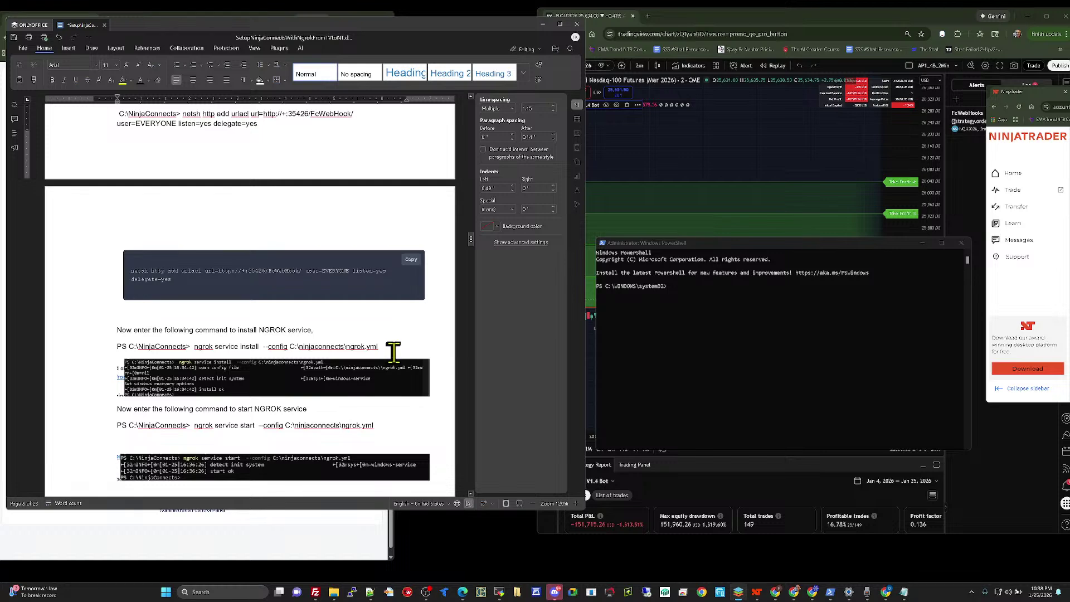
Step: Highlight the C:\ninjaconnects\ngrok.yml path in the service install command and compare it with the ngrok.yml sample shown earlier in the document
left_click_drag(388, 348, 290, 346)
scroll(299, 341, "up", 8)
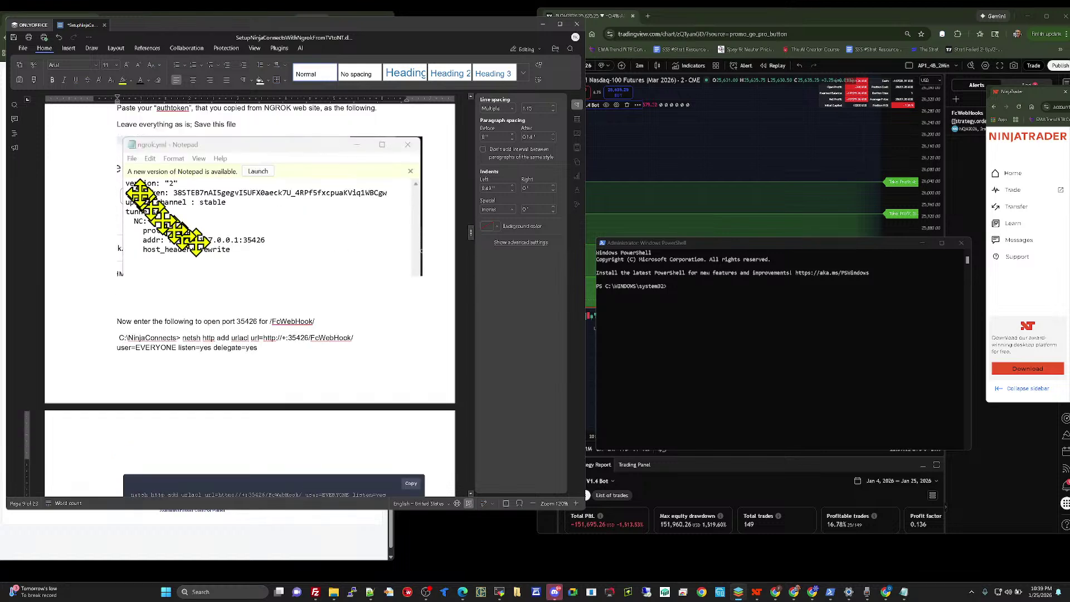
scroll(306, 284, "down", 7)
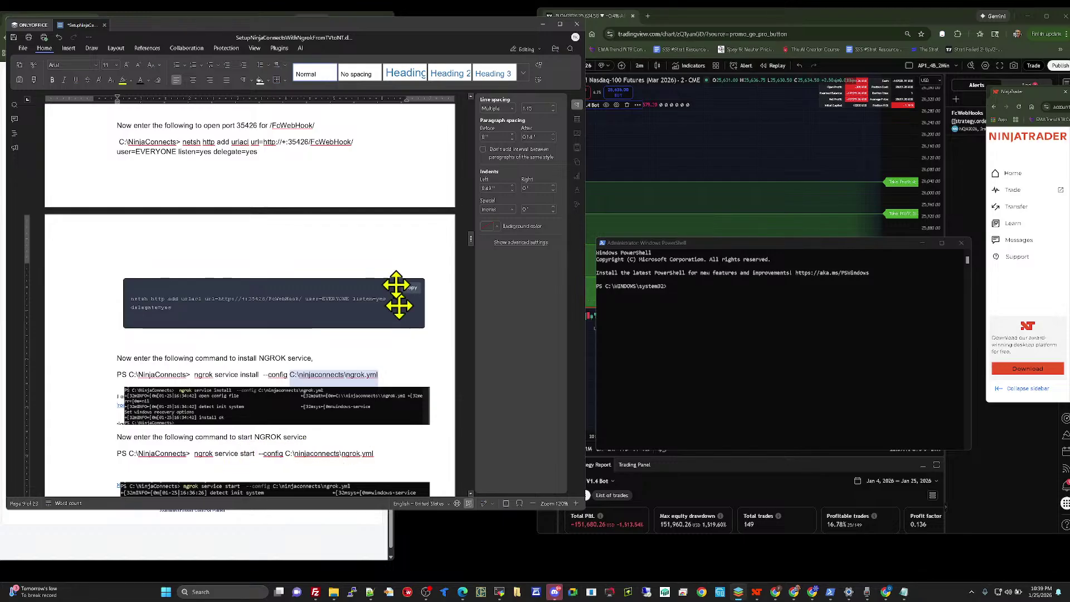
scroll(349, 172, "up", 4)
scroll(342, 186, "up", 5)
left_click(262, 225)
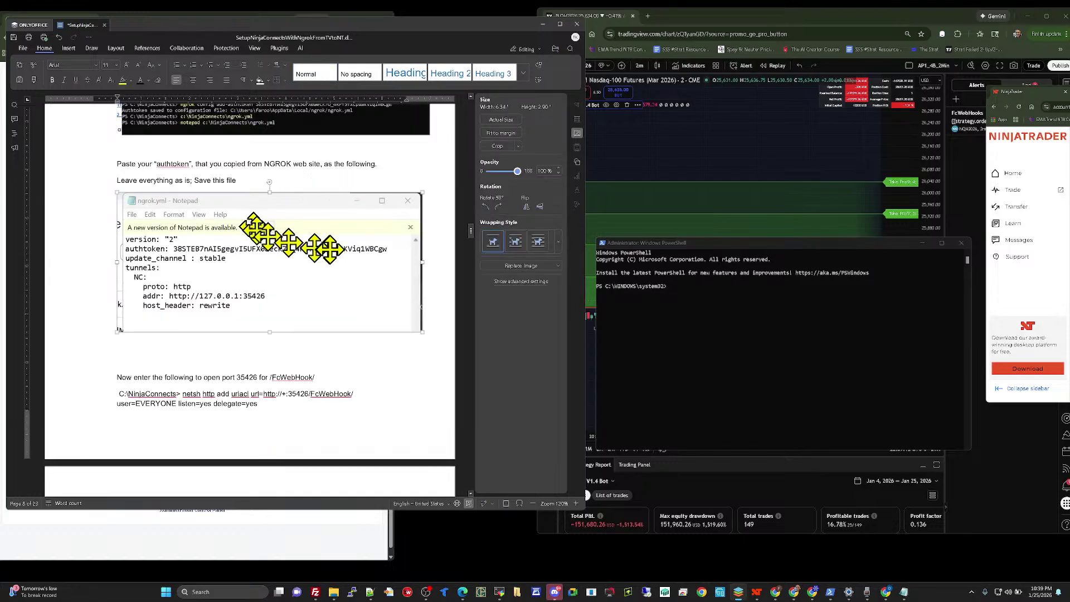
scroll(329, 244, "down", 6)
scroll(328, 244, "down", 5)
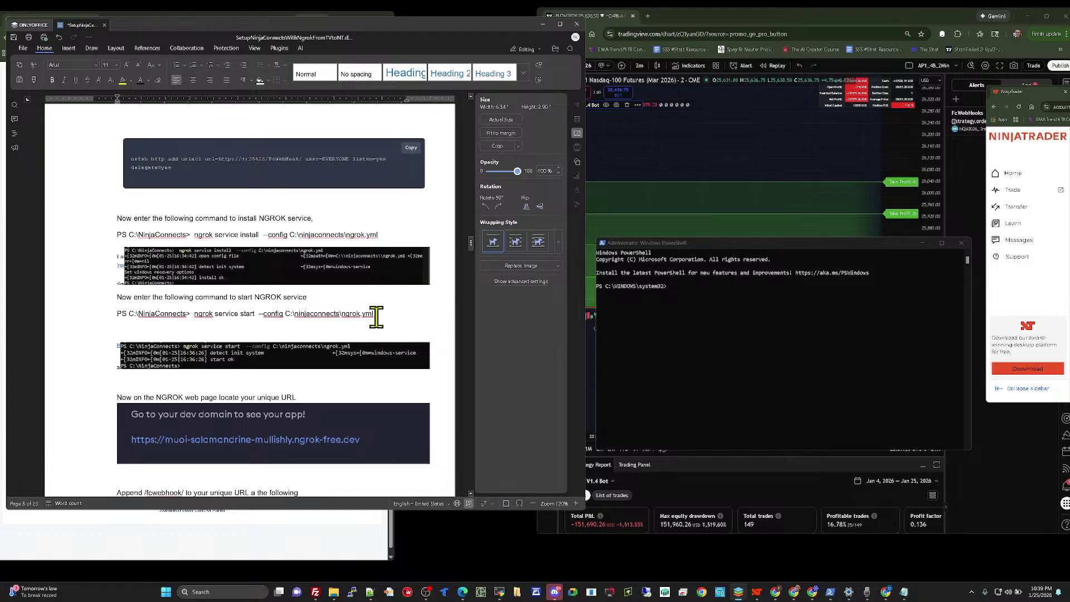
Step: Read on through starting the service, appending /fcwebhook/ to the ngrok URL and the Invoke-RestMethod test, up to the TradingView Setup section
scroll(375, 313, "down", 1)
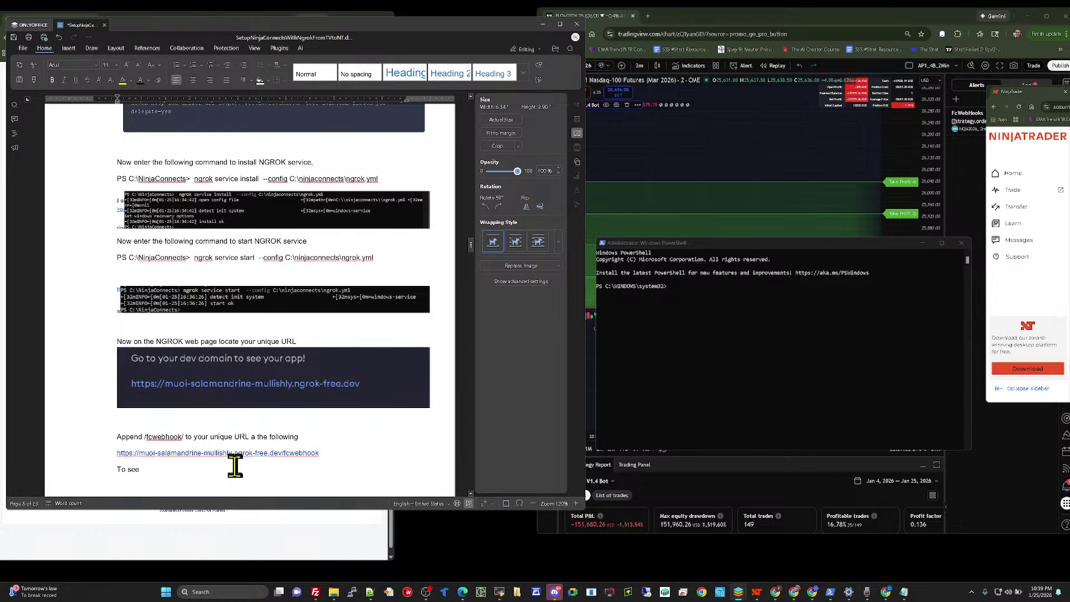
scroll(235, 466, "down", 1)
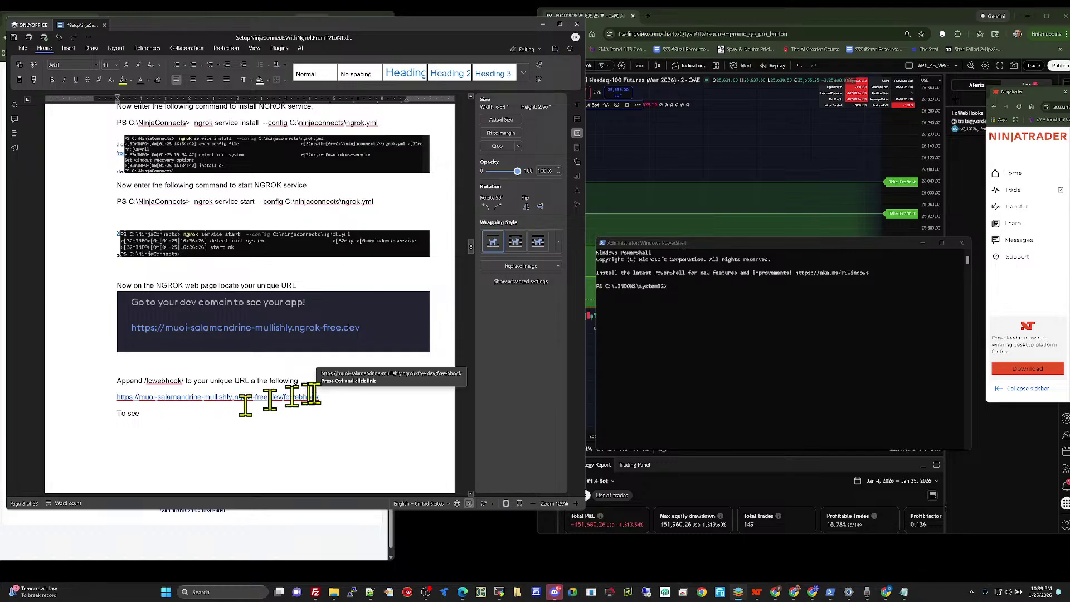
scroll(334, 396, "down", 3)
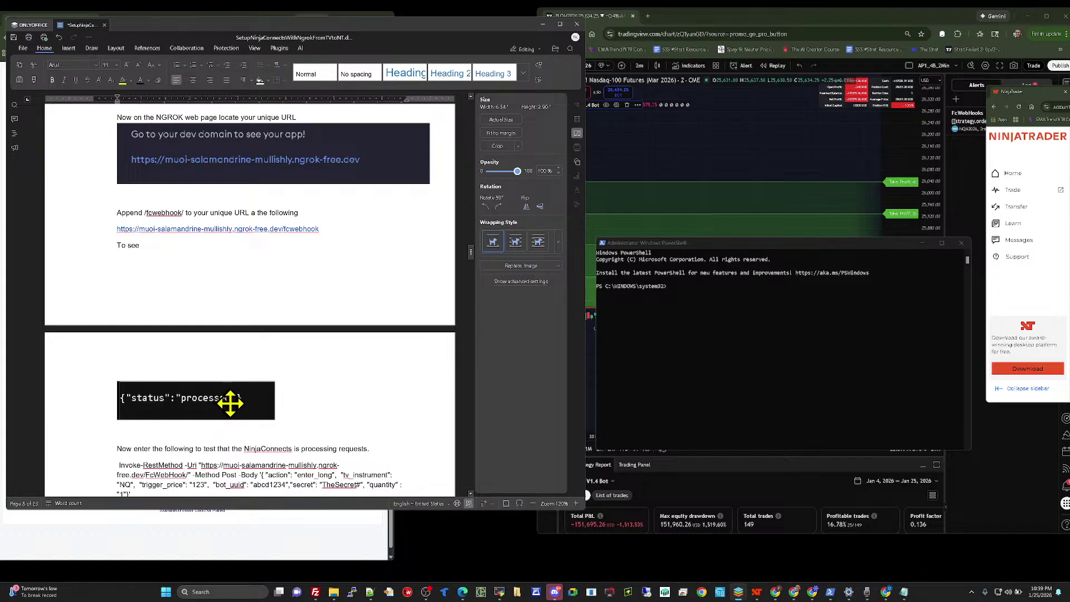
scroll(346, 378, "down", 1)
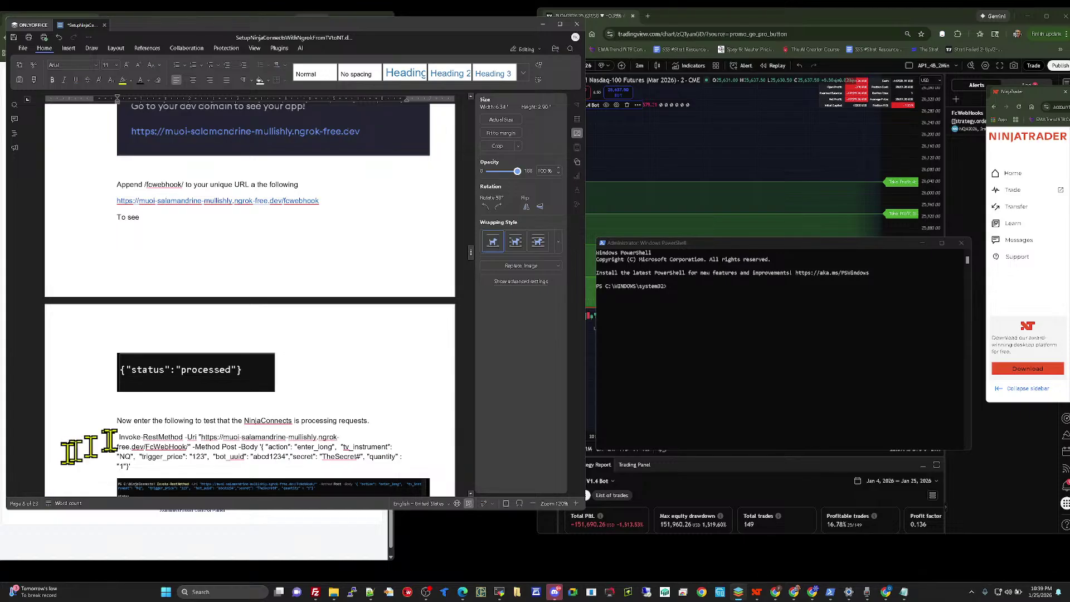
scroll(370, 375, "down", 2)
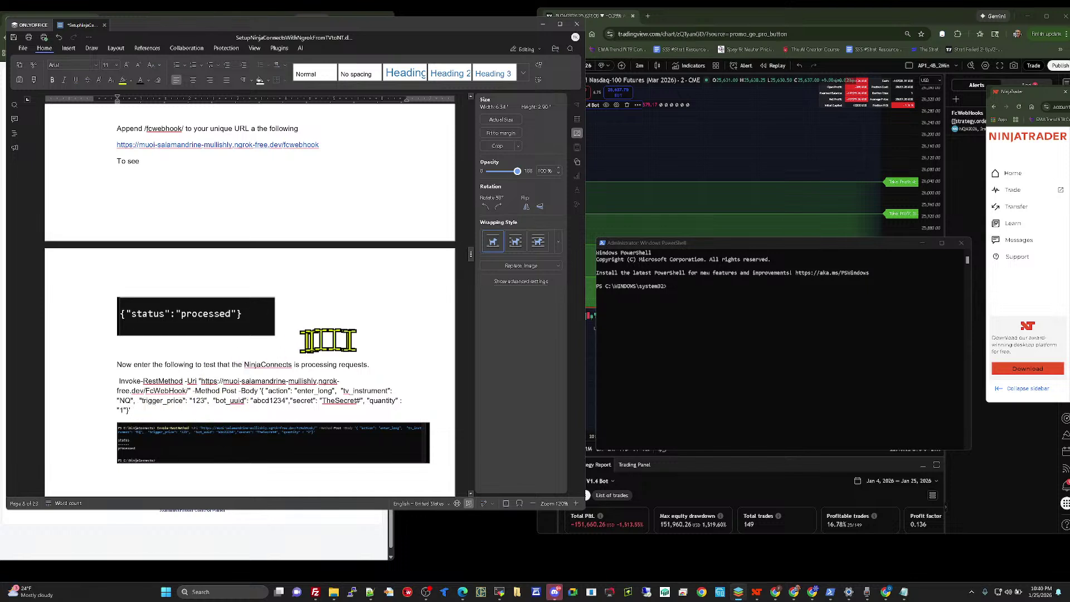
scroll(353, 342, "down", 2)
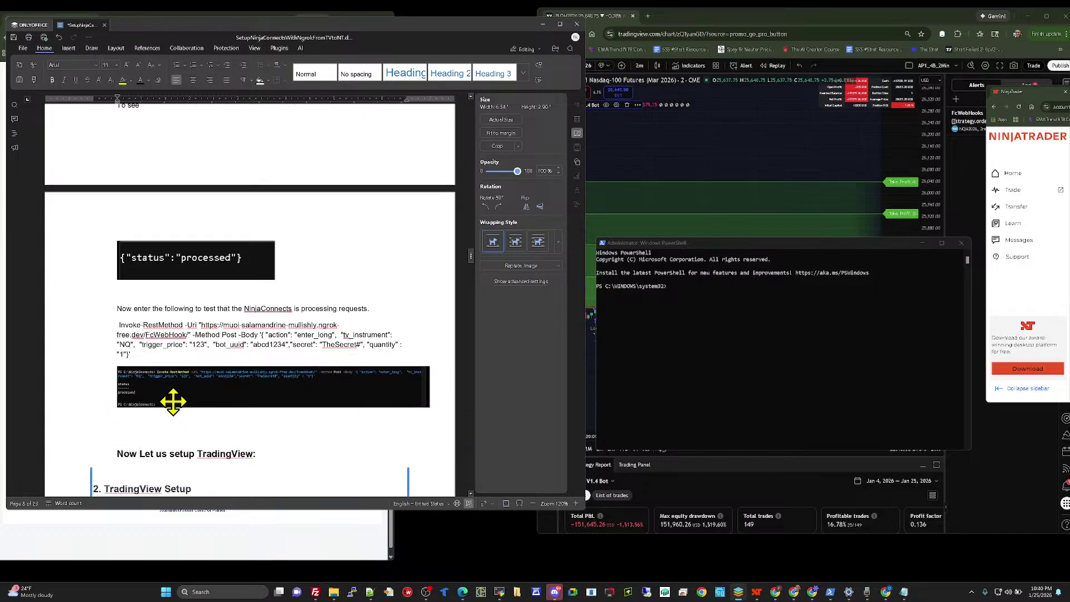
scroll(173, 401, "down", 3)
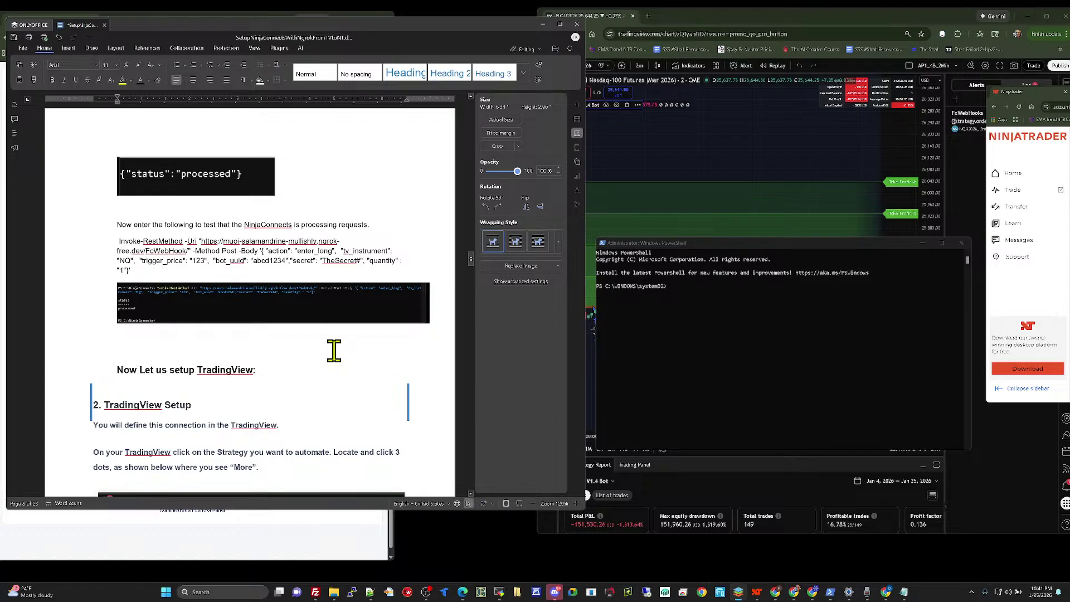
scroll(331, 351, "down", 3)
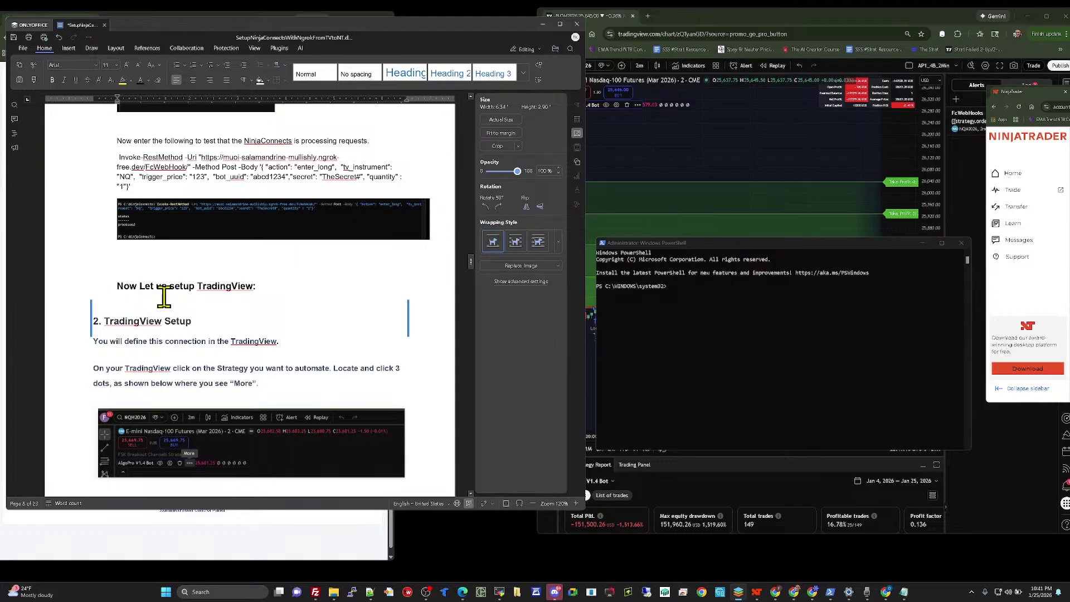
Step: Rerun the Invoke-RestMethod enter_long test for NQ, quantity 1, against the ngrok FcWebHook URL from the C:\NinjaConnects PowerShell session
mouse_move(849, 593)
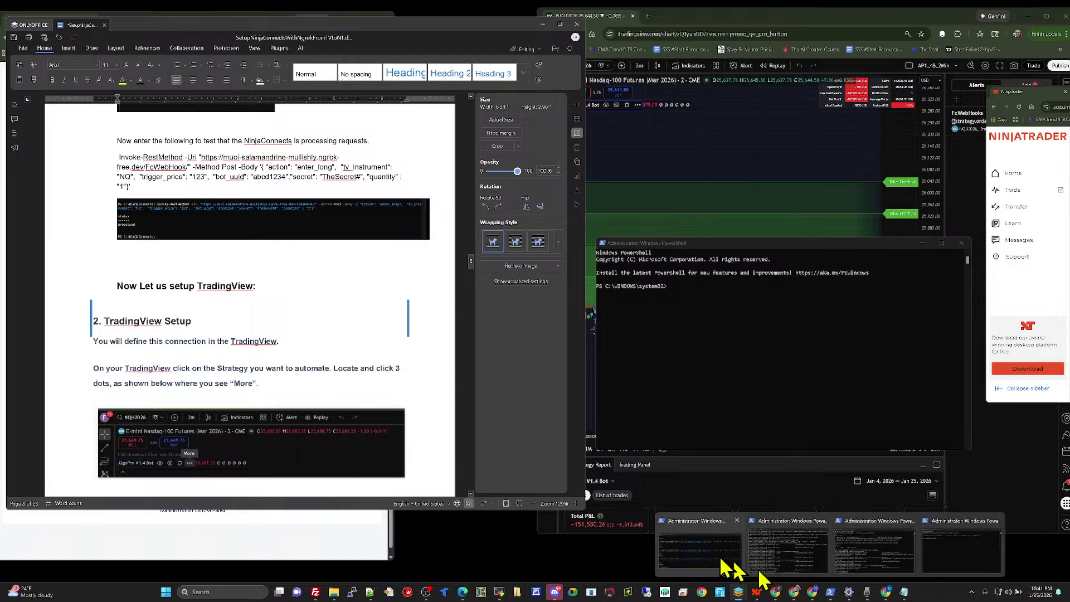
left_click(720, 559)
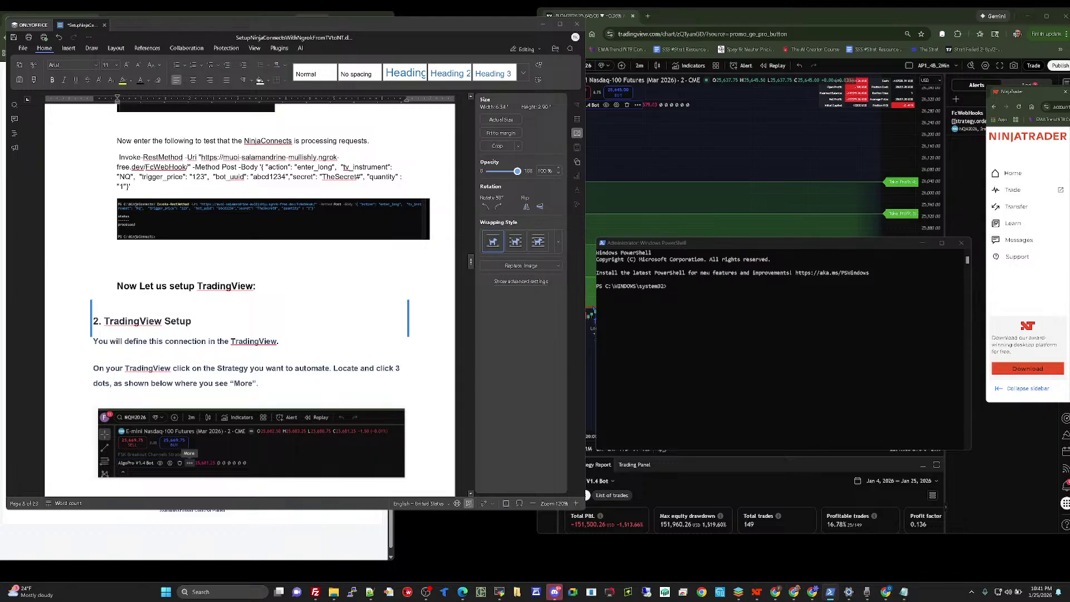
left_click_drag(584, 330, 305, 190)
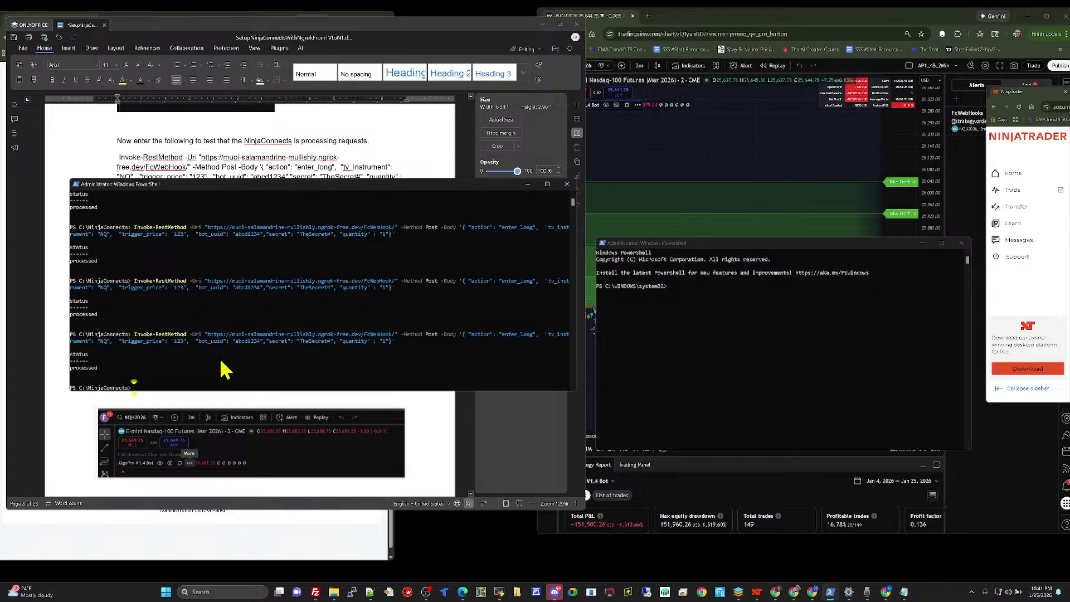
key("Up")
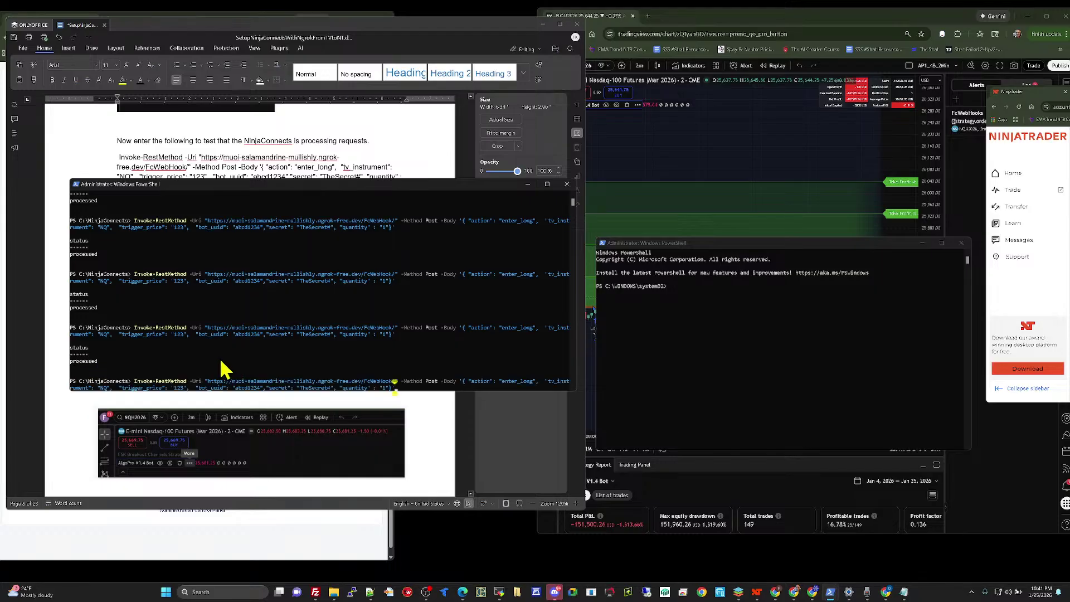
key("Return")
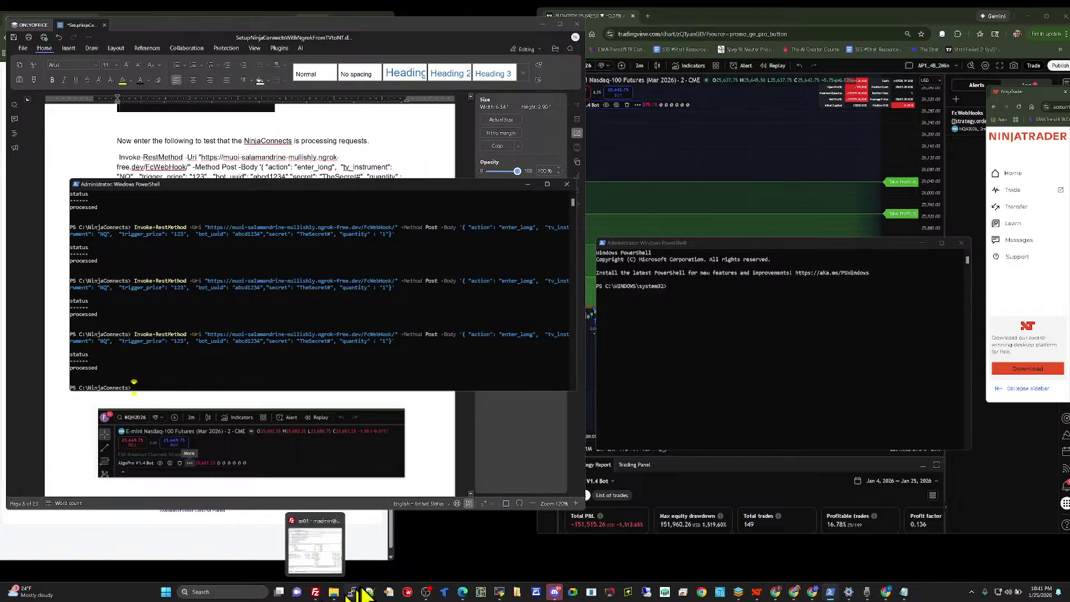
Step: Switch to the NinjaTrader NQ MAR26 chart and close the open position
mouse_move(756, 592)
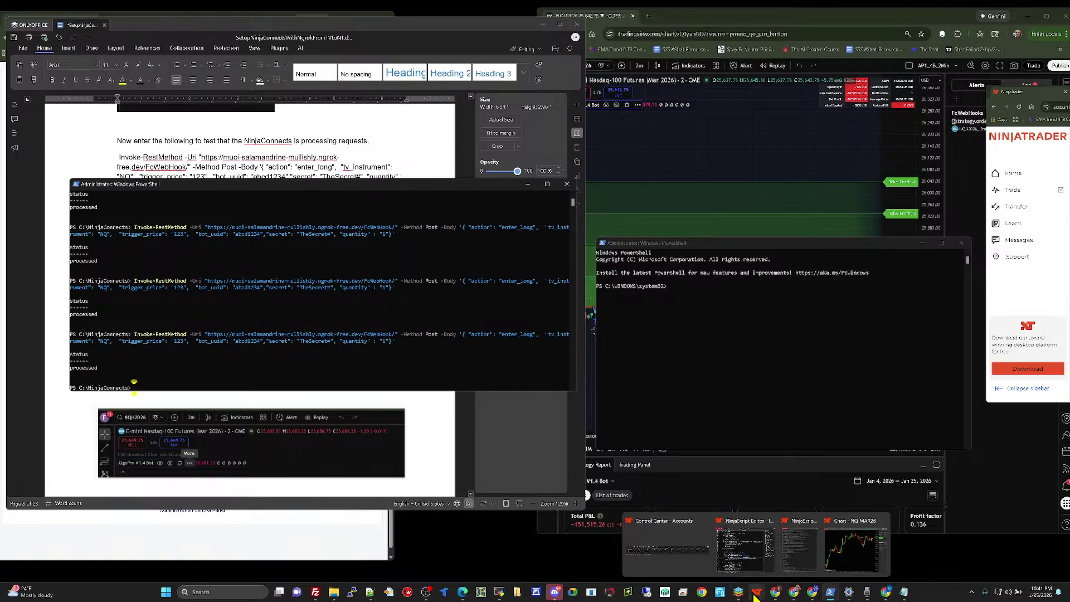
left_click(836, 559)
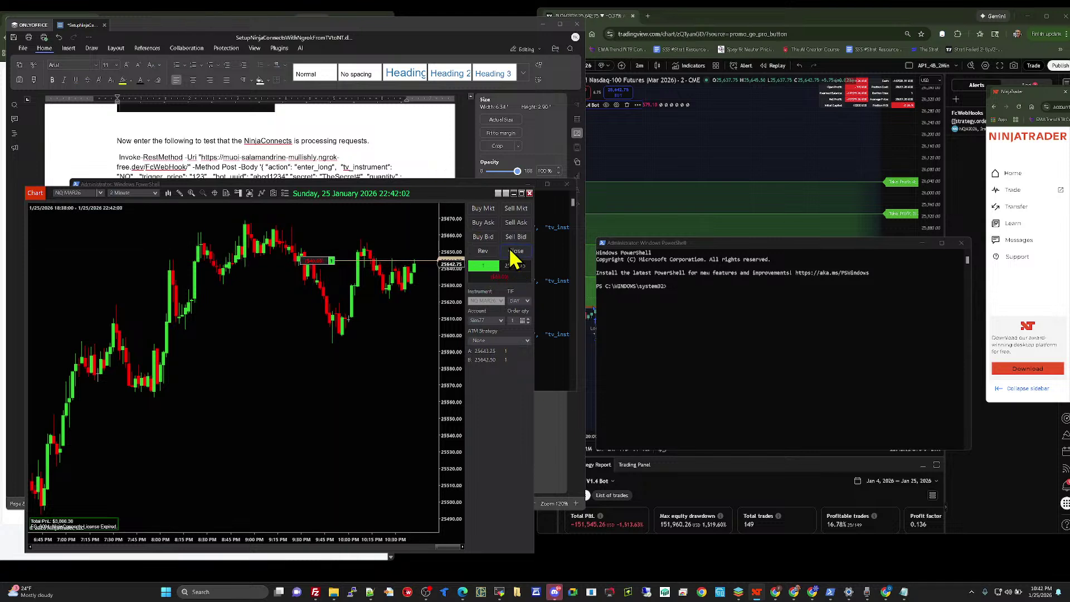
left_click(513, 252)
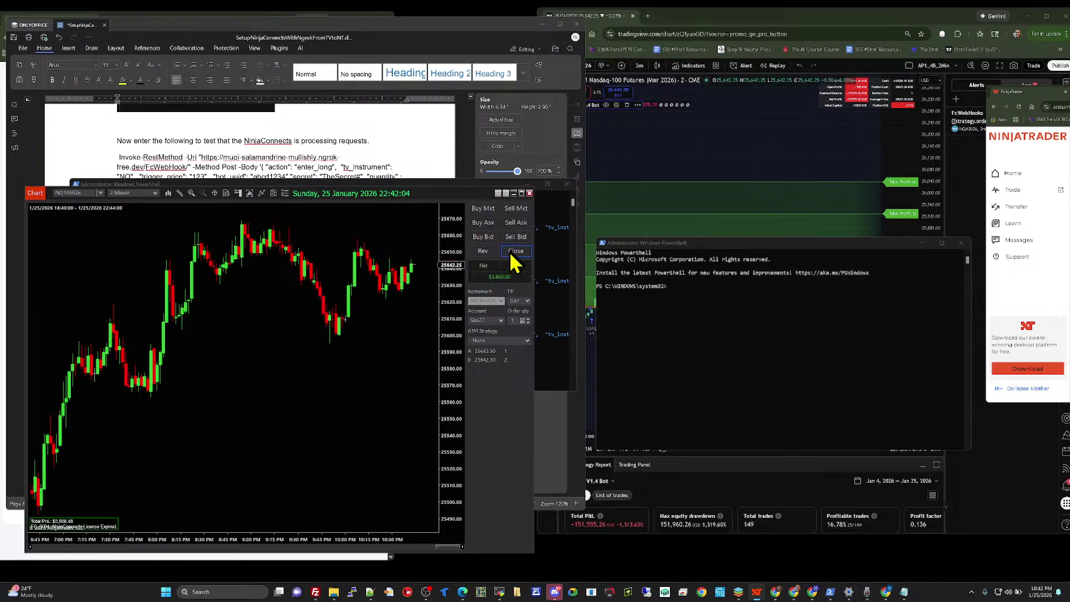
Step: Check the document's TradingView Setup section and open the AlgoPro V1.4 Bot strategy settings in TradingView to view its automation commands
left_click(400, 151)
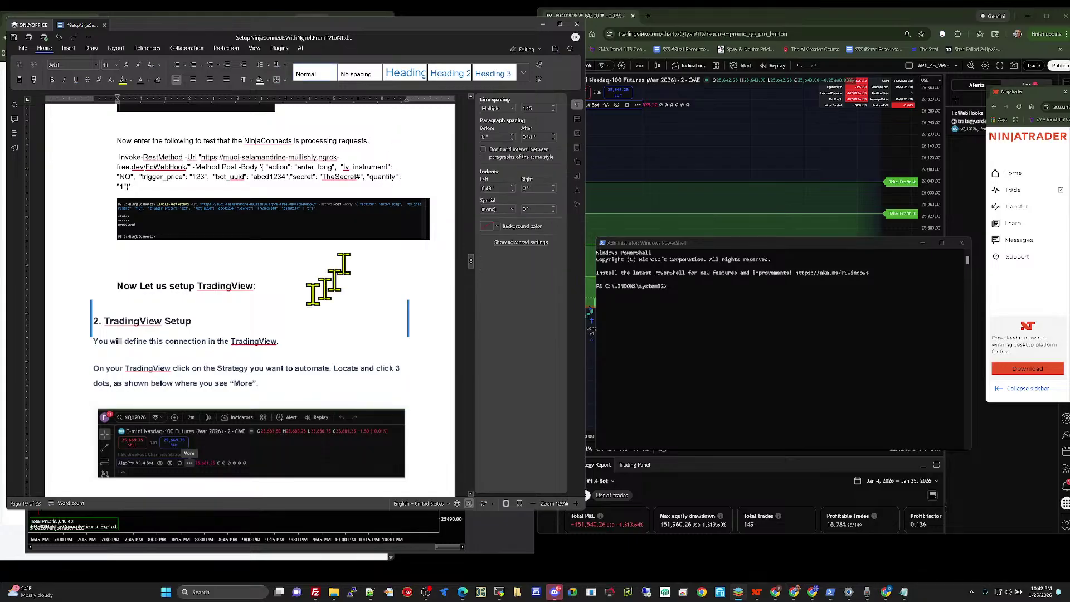
scroll(310, 286, "down", 1)
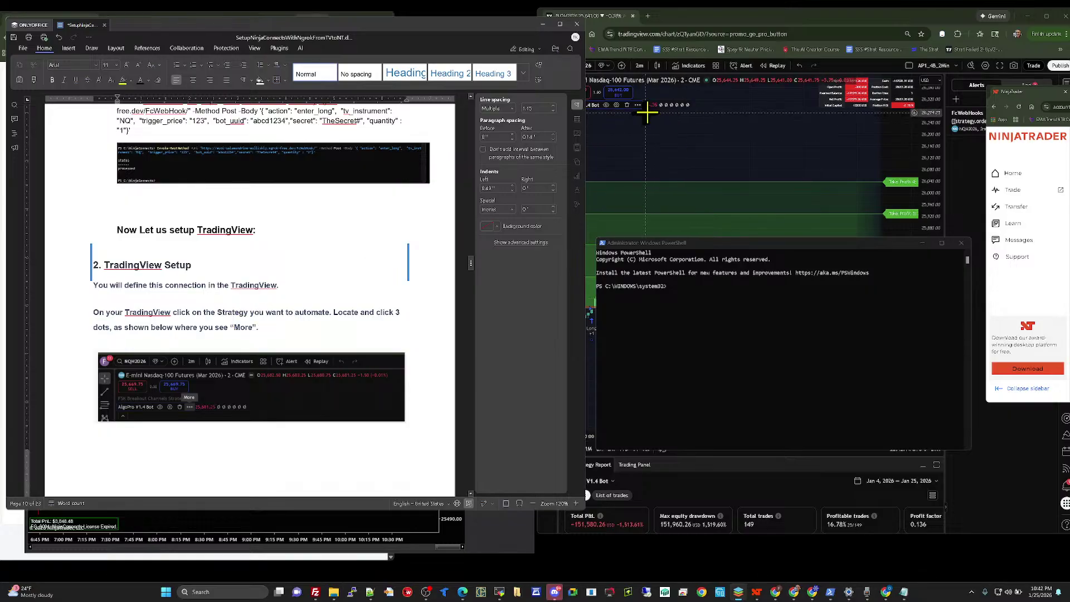
left_click(616, 105)
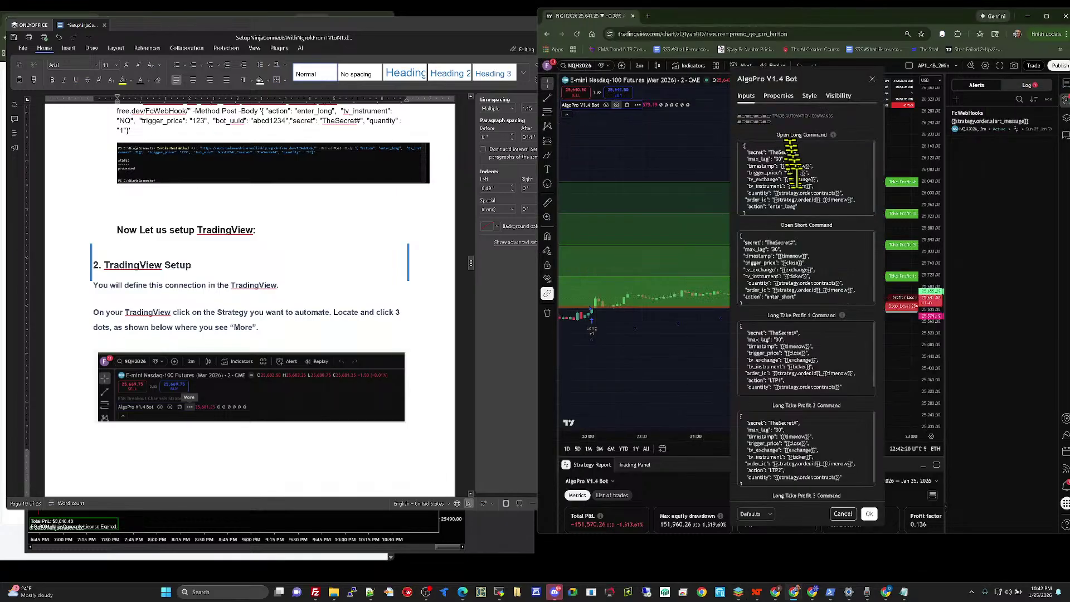
scroll(778, 328, "down", 1)
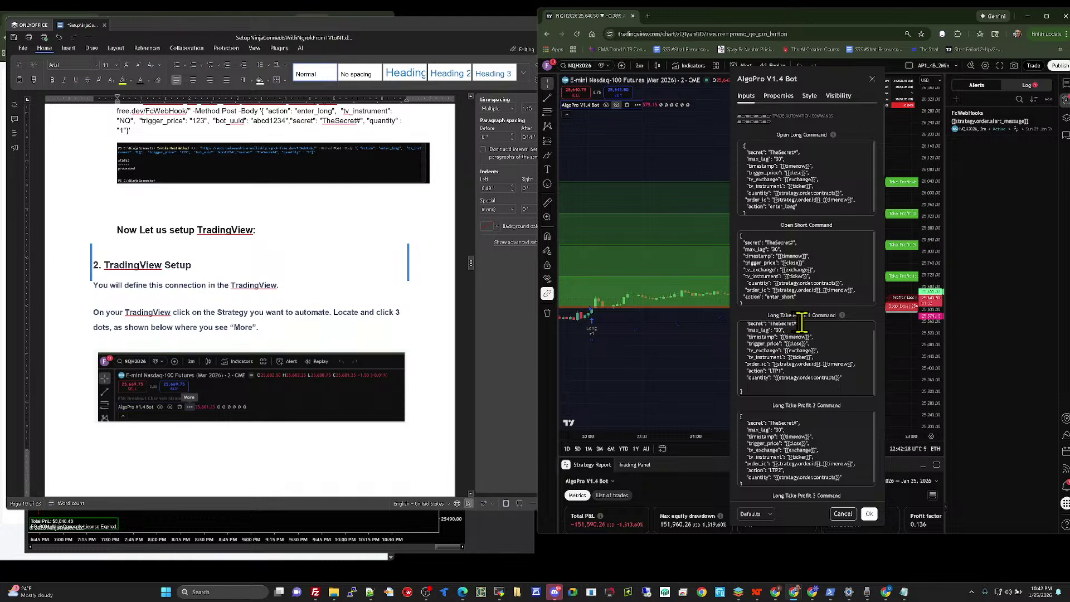
Step: Read the document's Add Alert instructions and the Setting Up Trigger Commands section up to the Open Long Command JSON
scroll(411, 310, "down", 5)
scroll(410, 312, "down", 20)
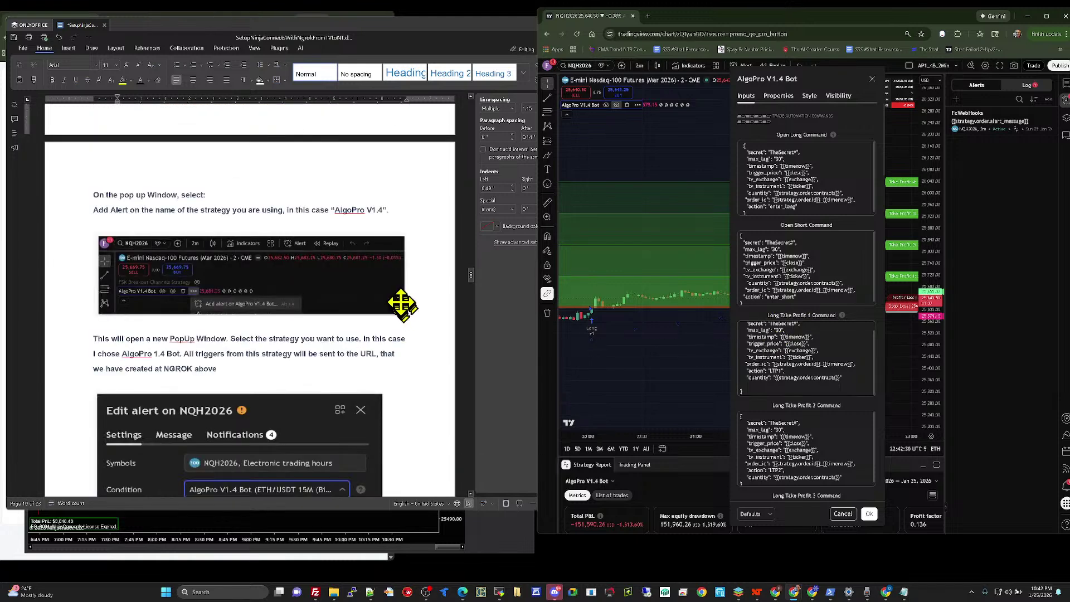
scroll(398, 300, "down", 15)
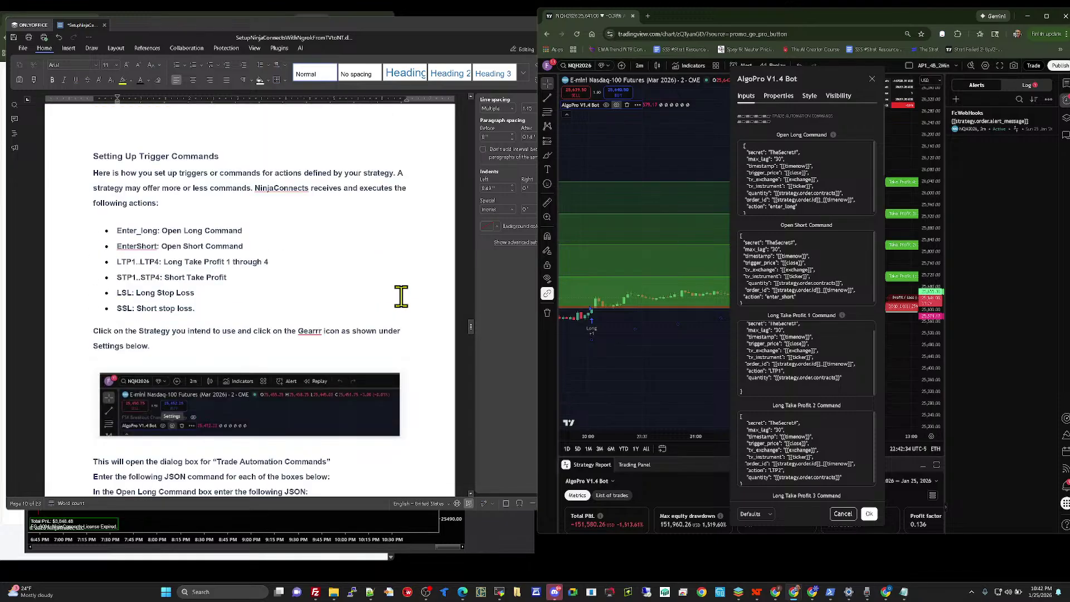
scroll(402, 296, "down", 6)
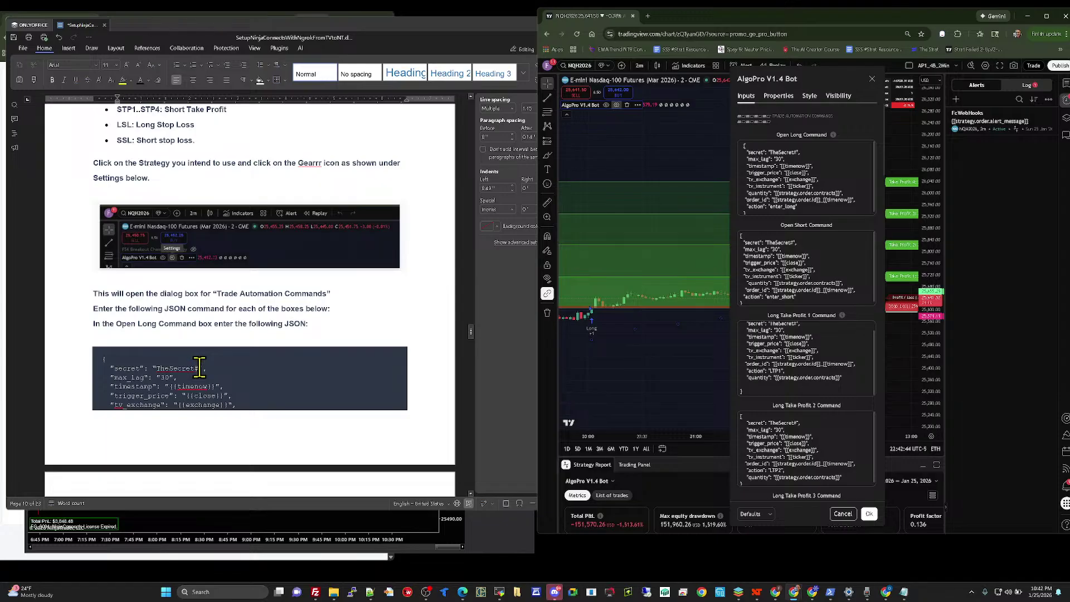
Step: Check the NinjaConnects indicator's Receive Secret on the NinjaTrader chart against the secret in the TradingView commands, without changing it
left_click(534, 535)
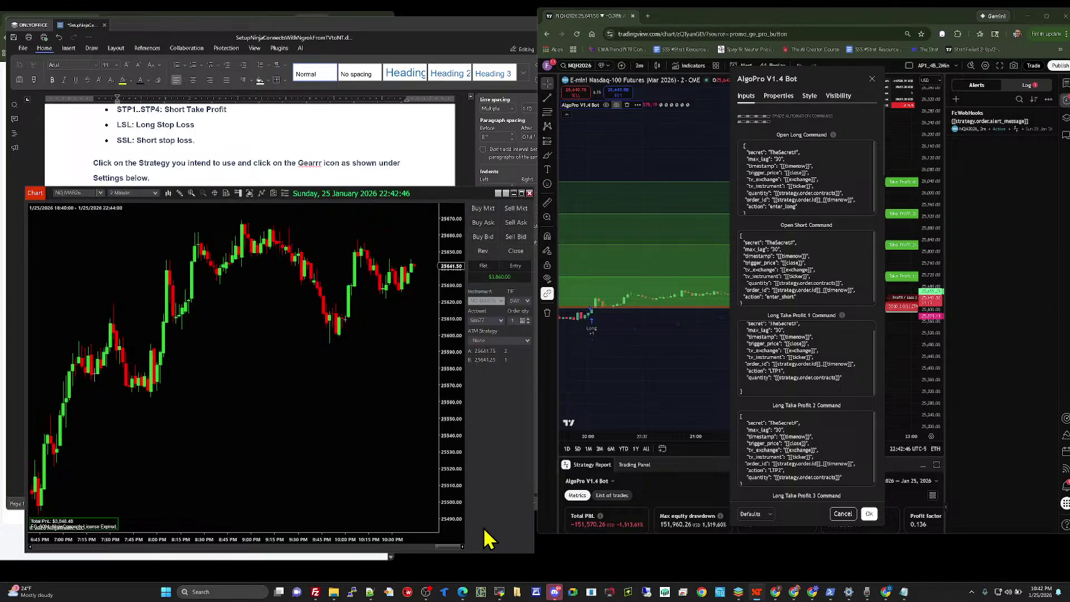
left_click(262, 193)
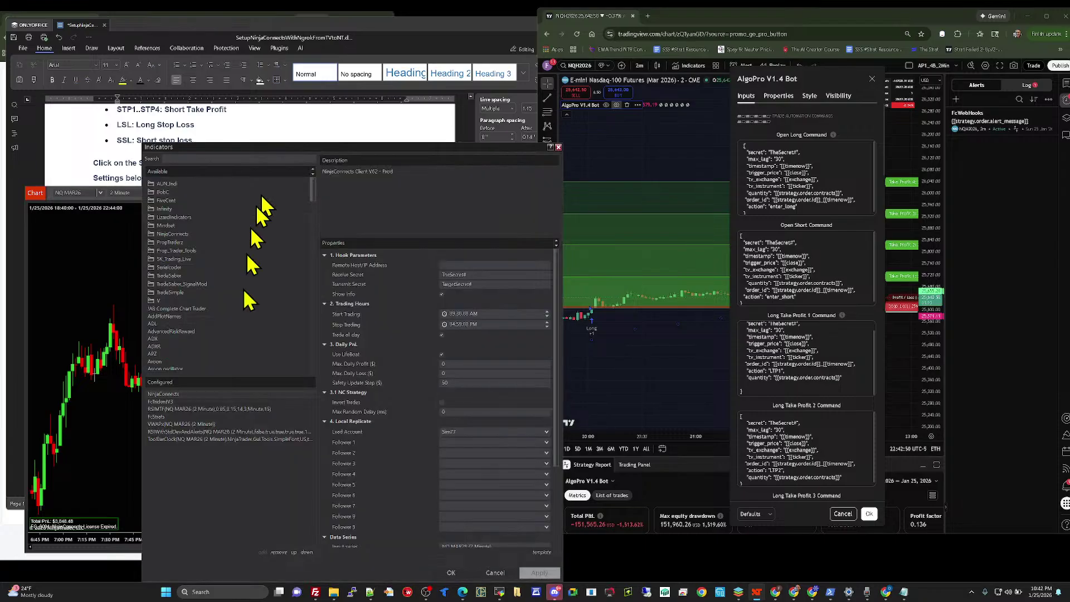
left_click(458, 274)
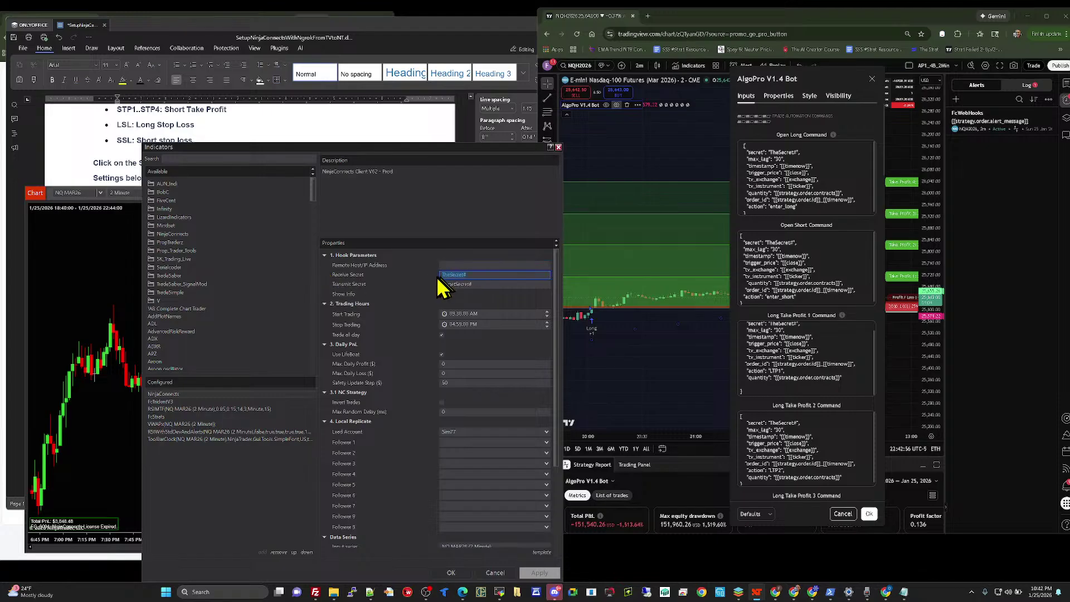
scroll(813, 201, "down", 1)
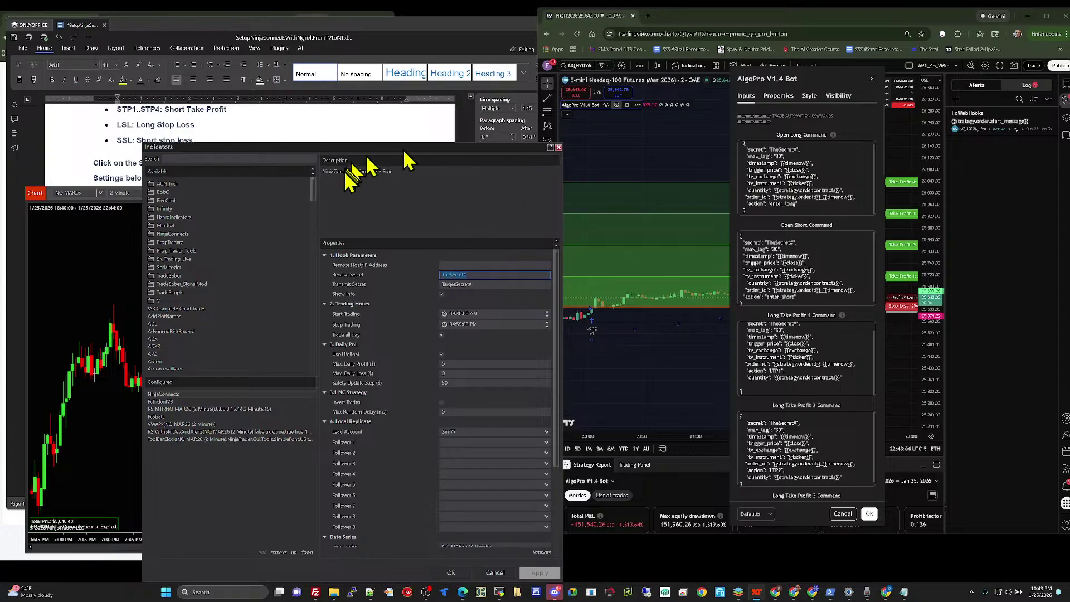
left_click(495, 572)
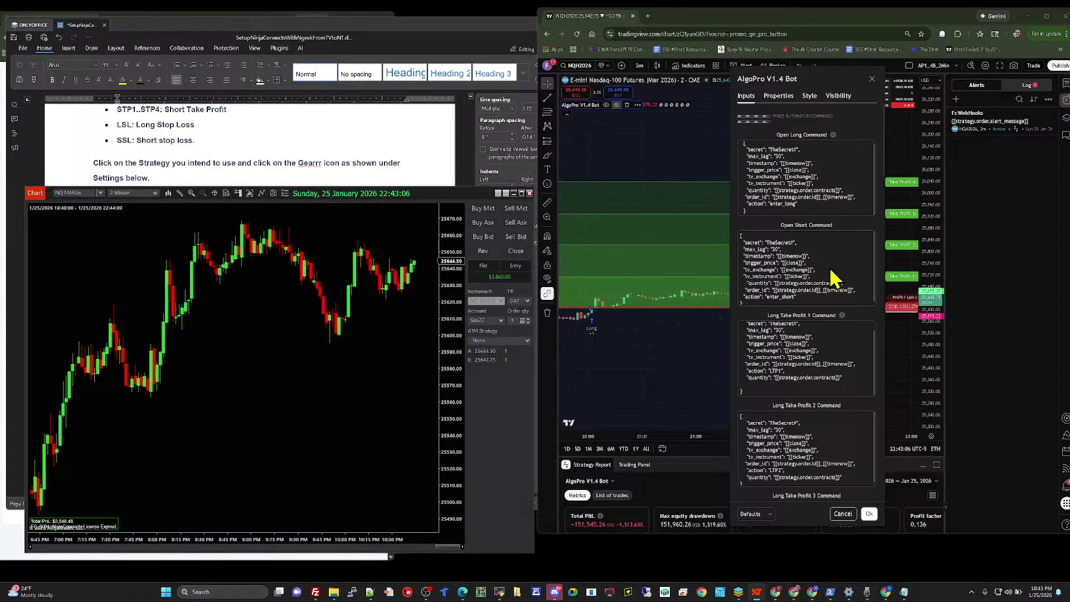
Step: Review the AlgoPro V1.4 Bot JSON commands for open, take profit 1 to 4 and stop loss, long and short, and close the settings
scroll(840, 261, "down", 1)
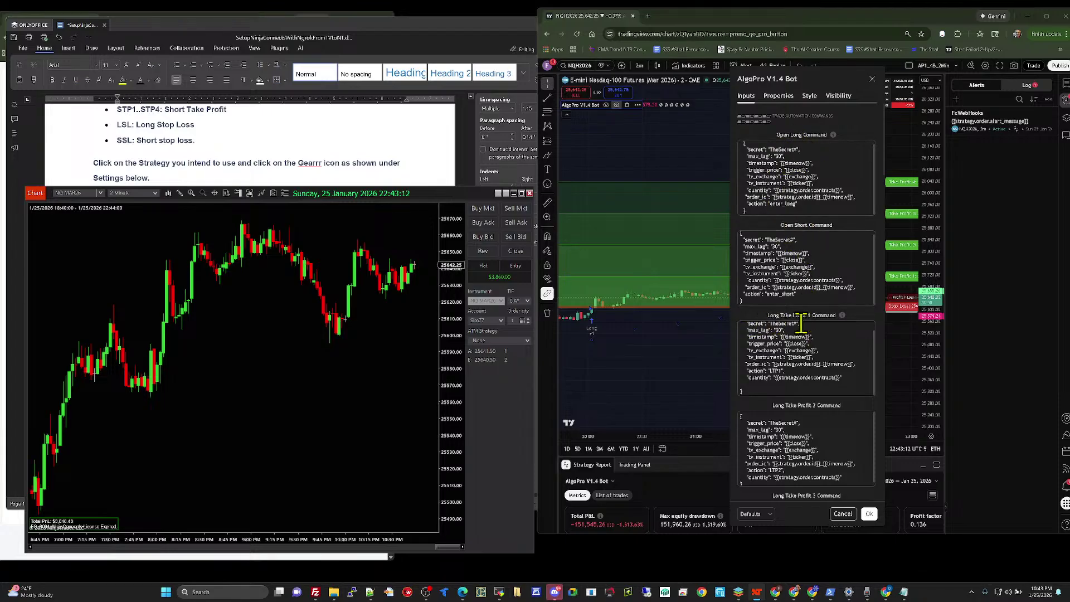
scroll(801, 324, "up", 1)
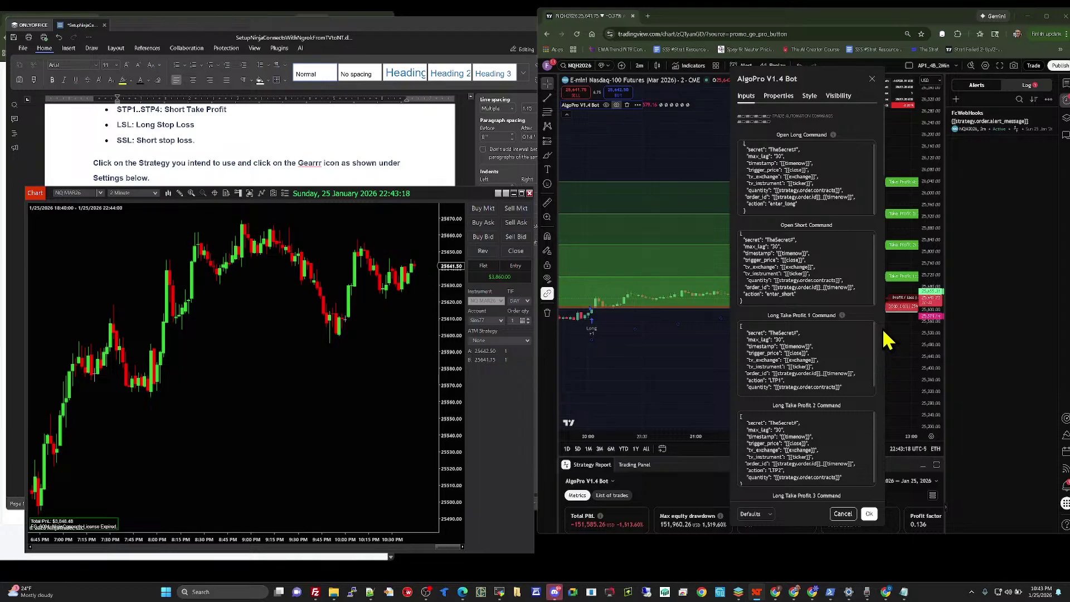
scroll(883, 340, "down", 4)
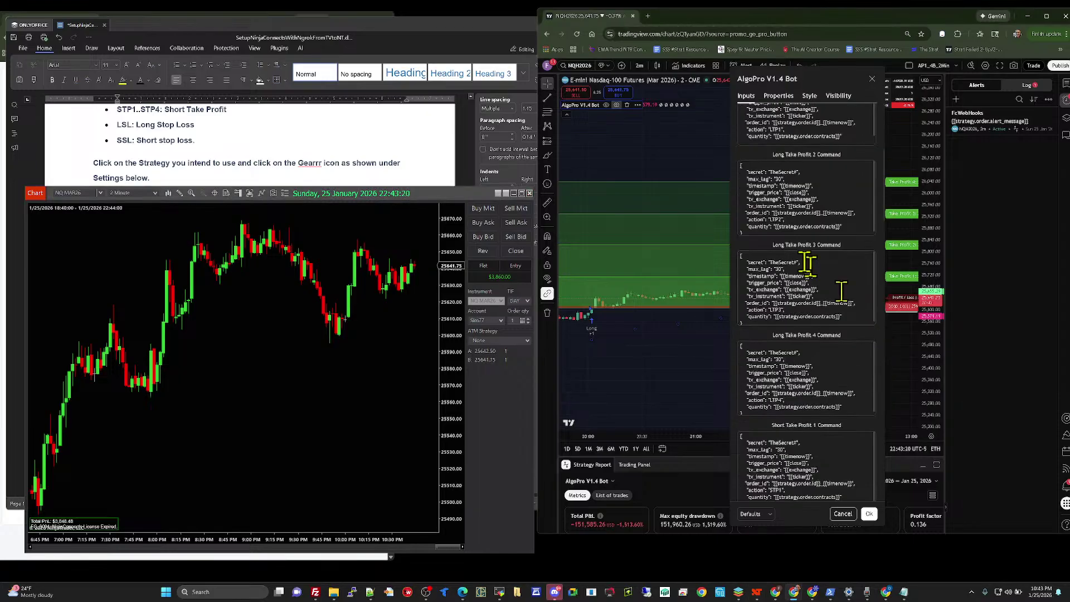
left_click(799, 350)
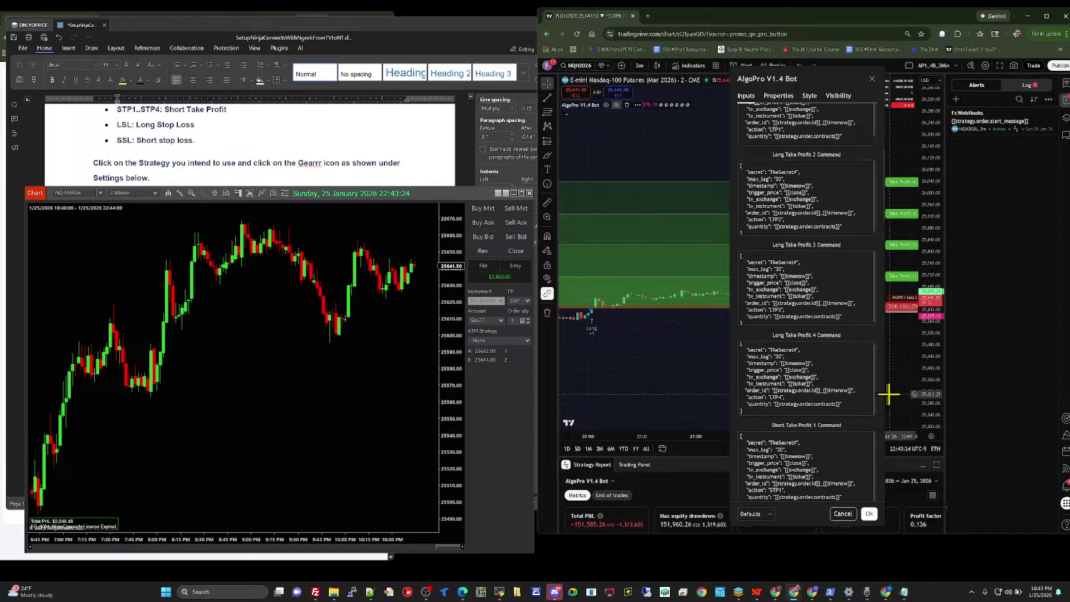
scroll(881, 401, "down", 2)
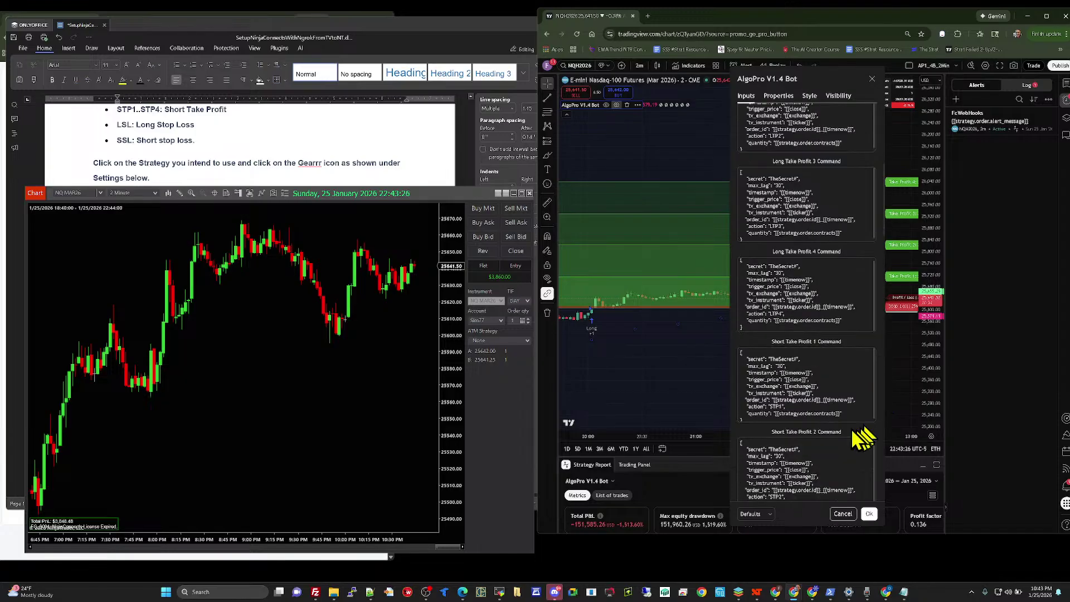
scroll(871, 430, "down", 3)
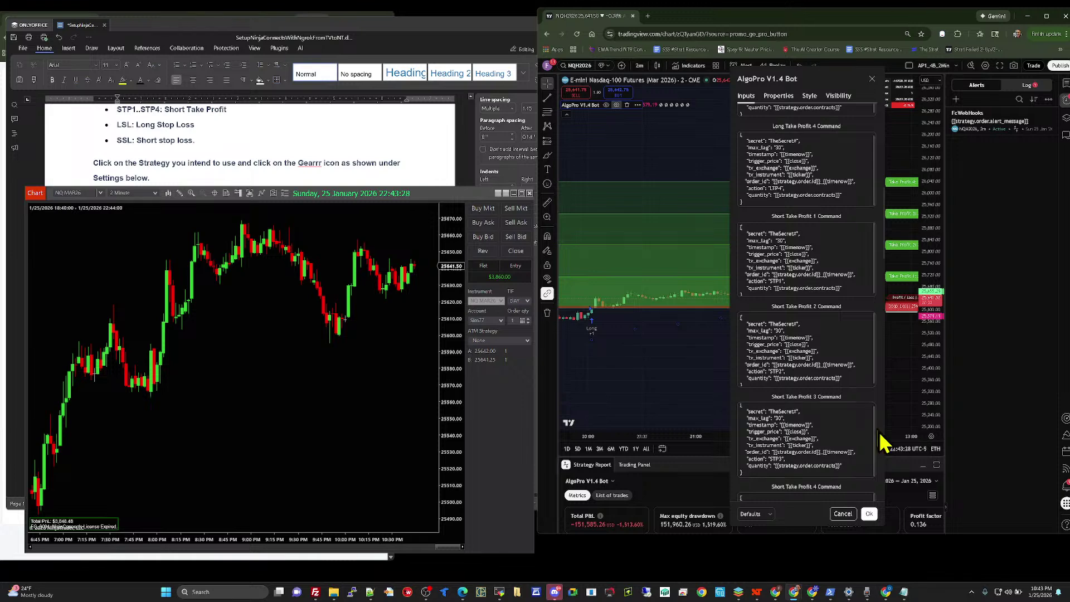
scroll(886, 440, "down", 3)
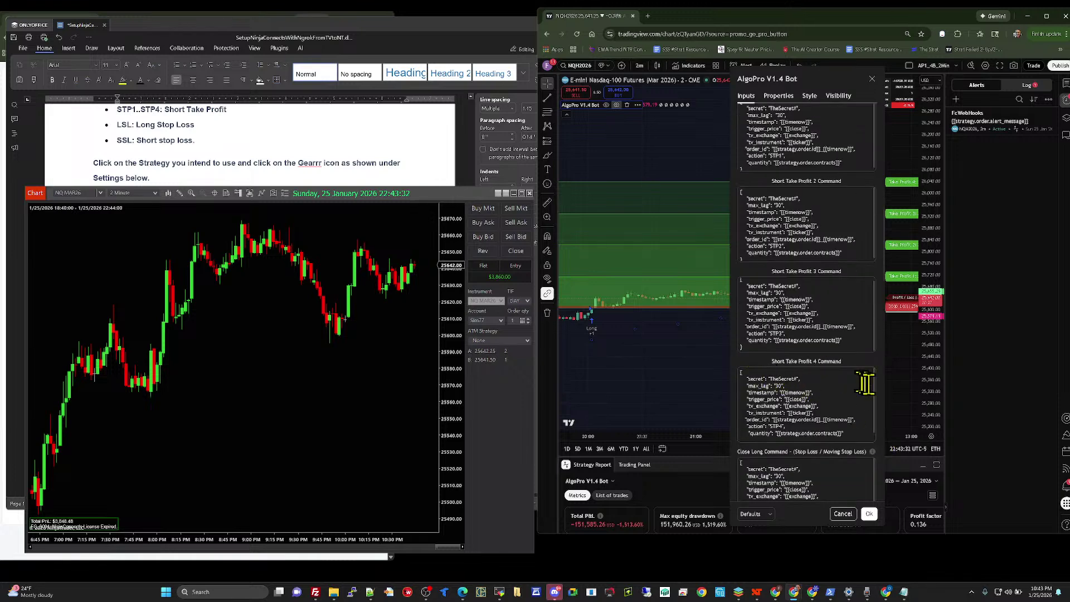
scroll(885, 397, "down", 6)
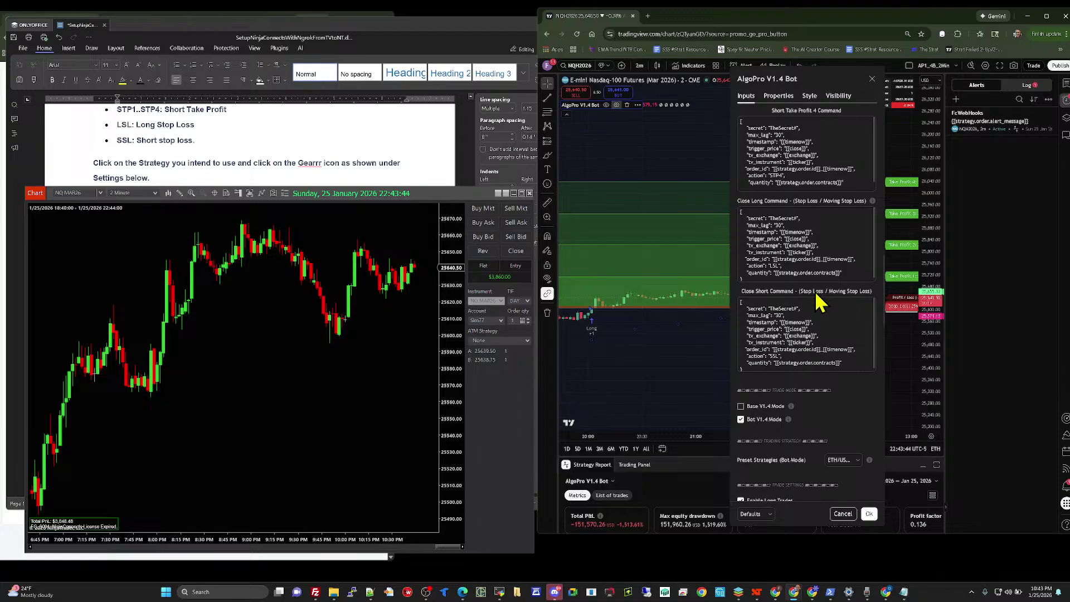
scroll(825, 337, "down", 1)
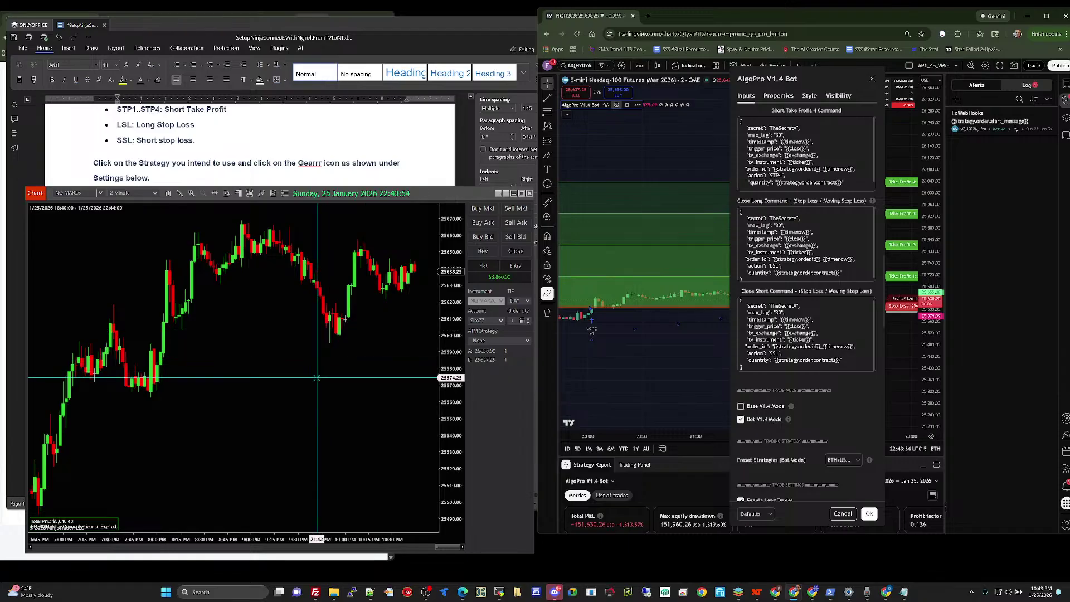
scroll(779, 276, "up", 10)
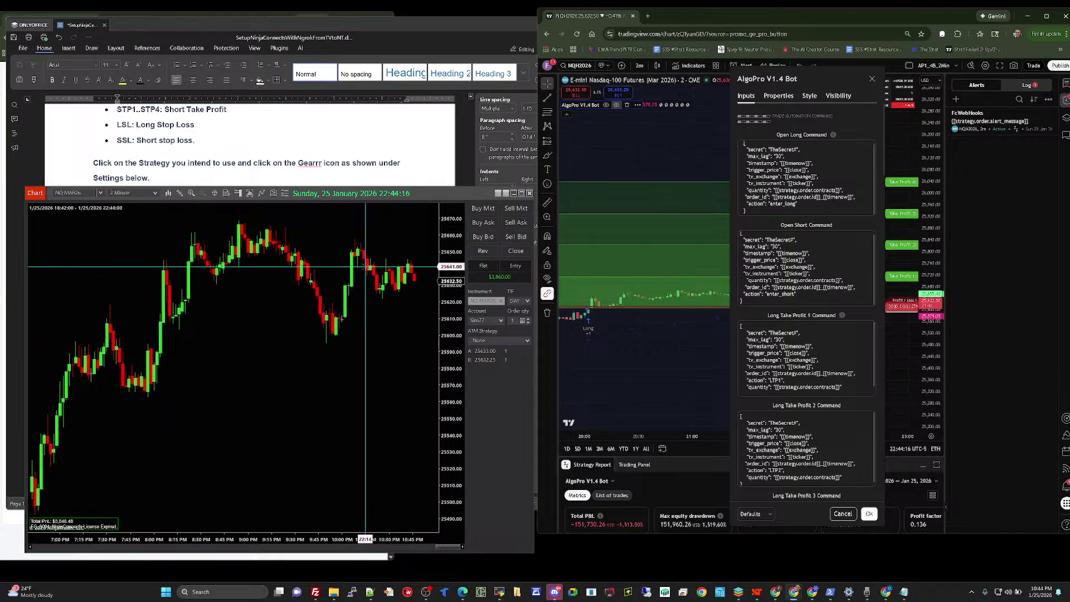
left_click(680, 353)
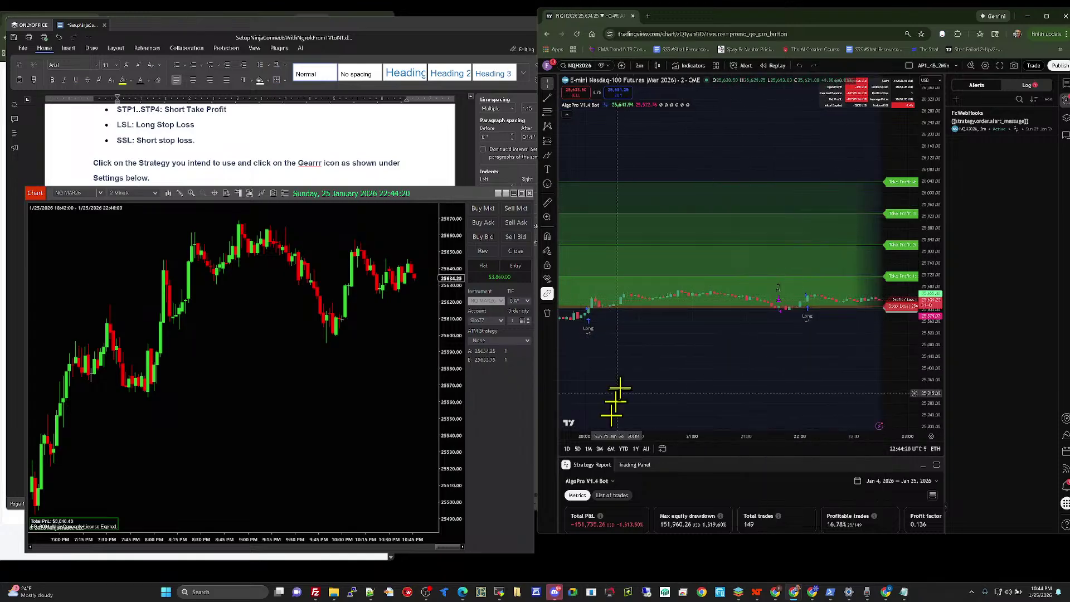
Step: Inspect the recent strategy entries on the NQH2026 chart and the FcWebHooks alert log, and close the alerts panel
left_click_drag(624, 379, 654, 388)
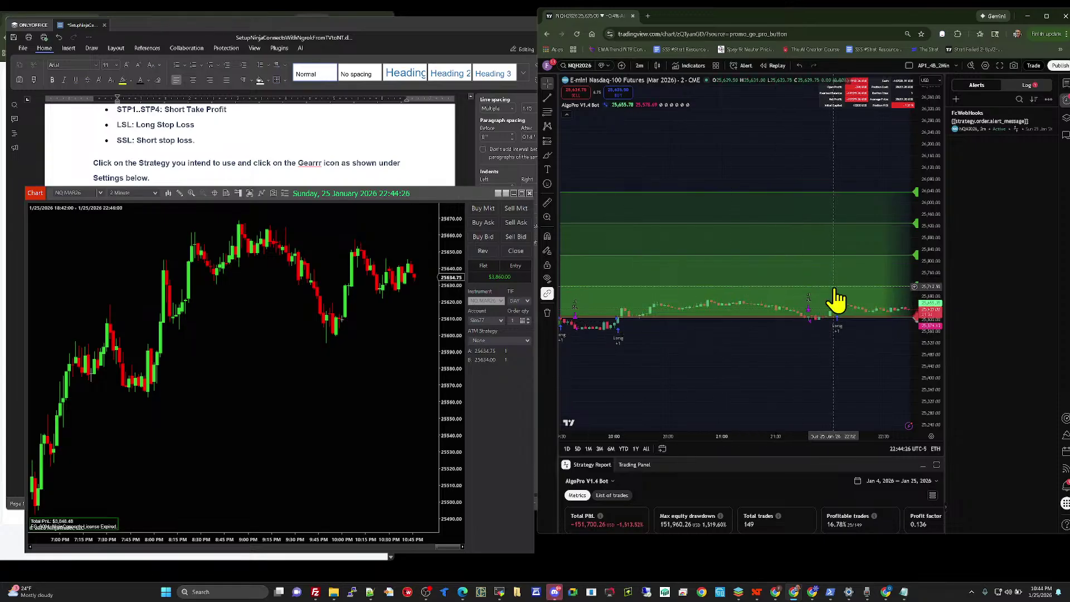
left_click_drag(819, 351, 753, 368)
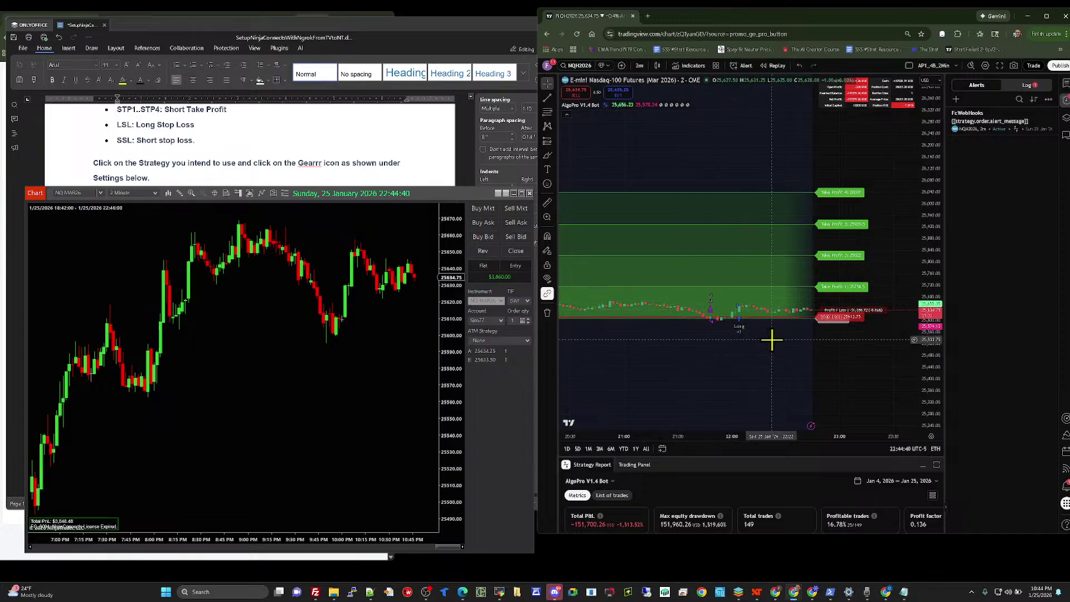
left_click(1021, 88)
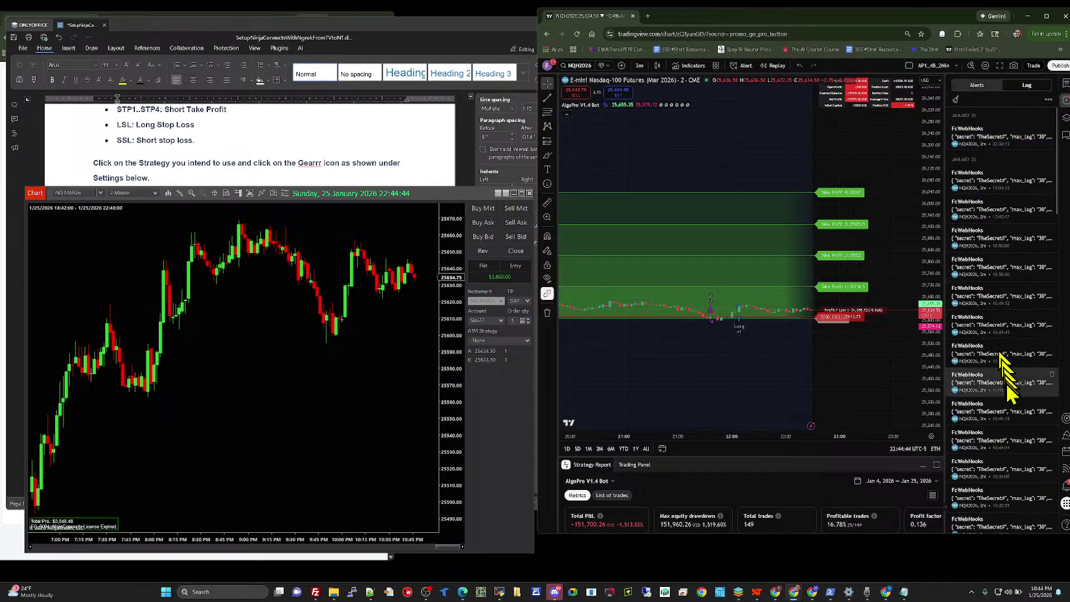
left_click(1065, 103)
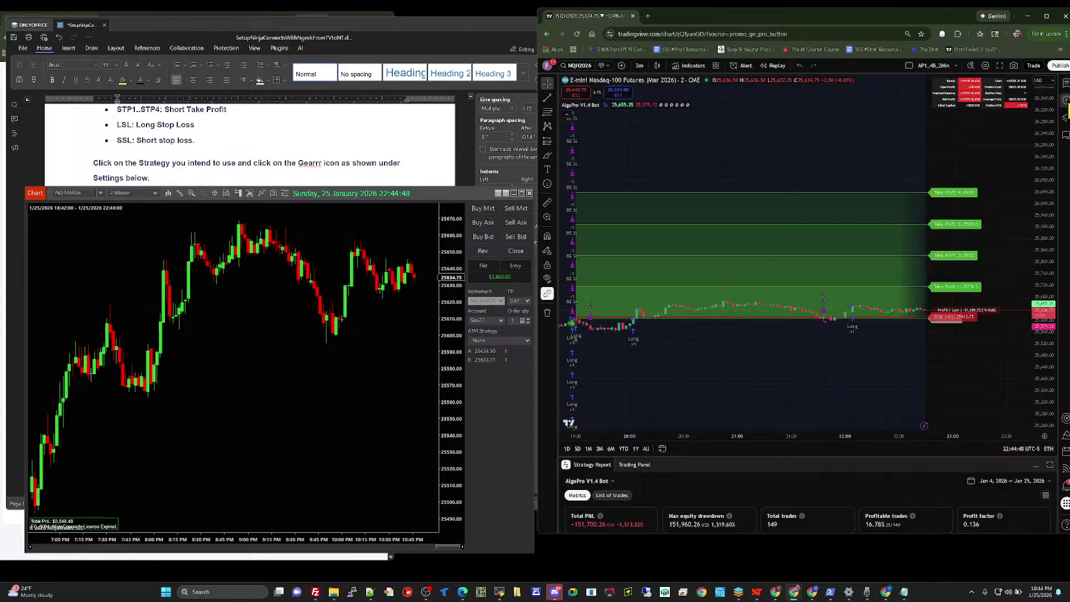
Step: Open the TradingView alerts panel and check the FcWebHooks alert and its log of sent webhooks
left_click(1065, 103)
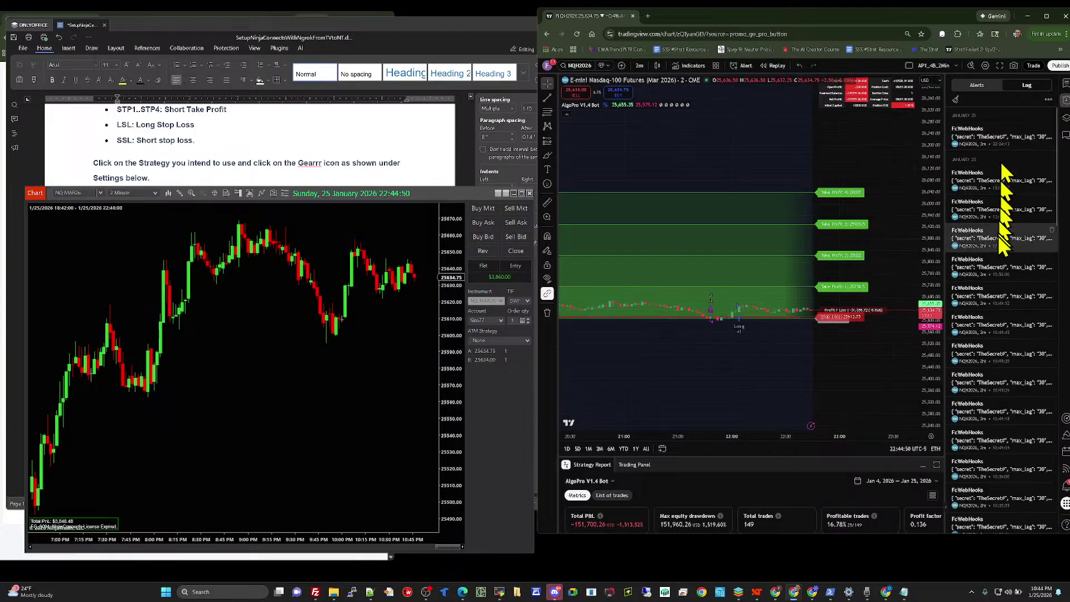
left_click(976, 85)
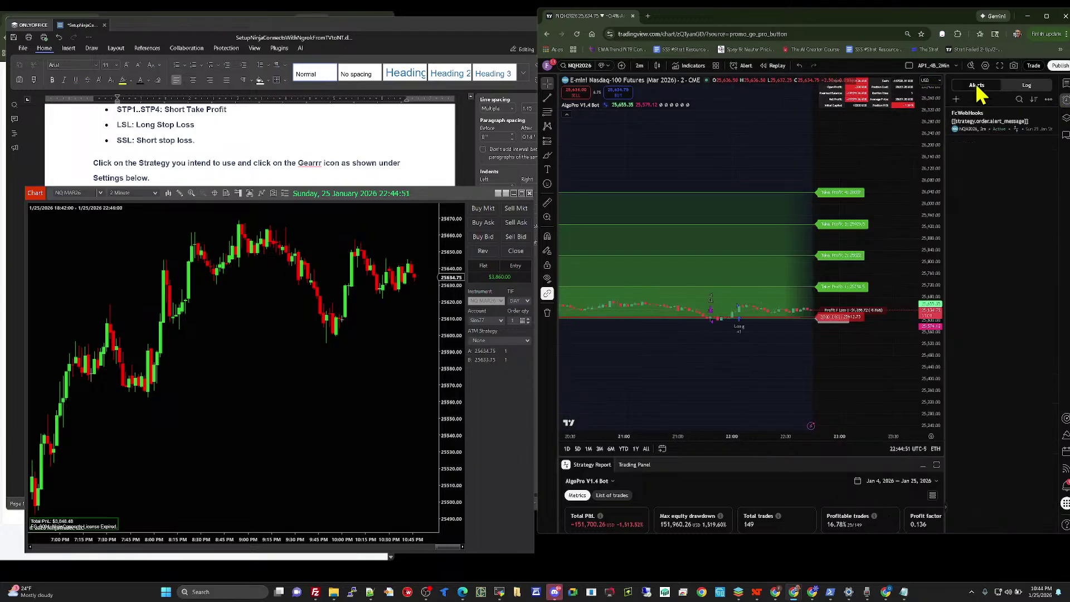
left_click(1019, 86)
Step: Review the received JSON and processed actions in the NinjaScript Output window and close it
mouse_move(1011, 400)
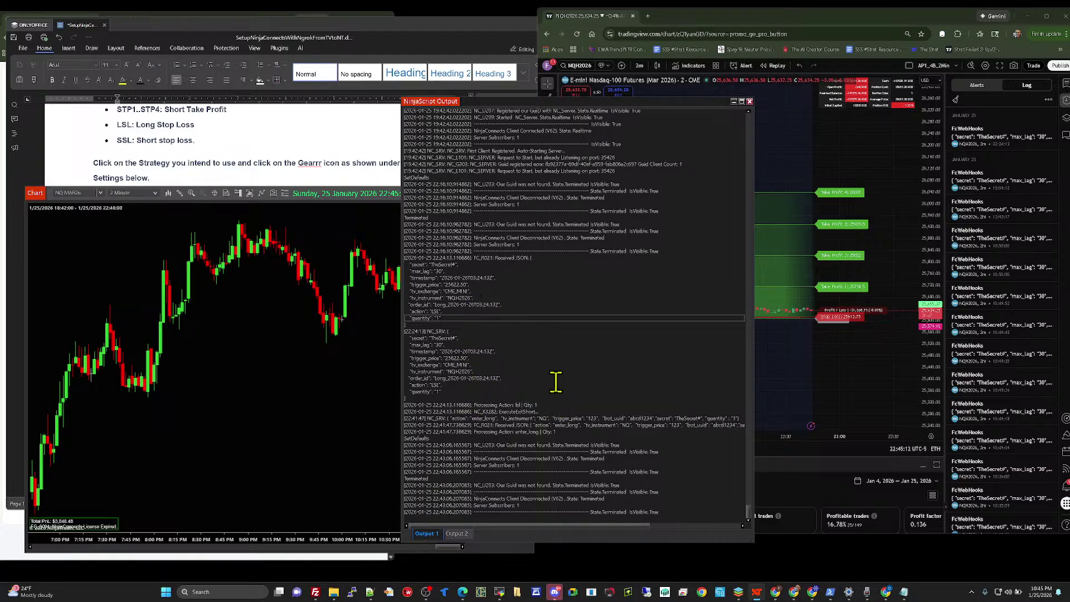
scroll(580, 348, "up", 15)
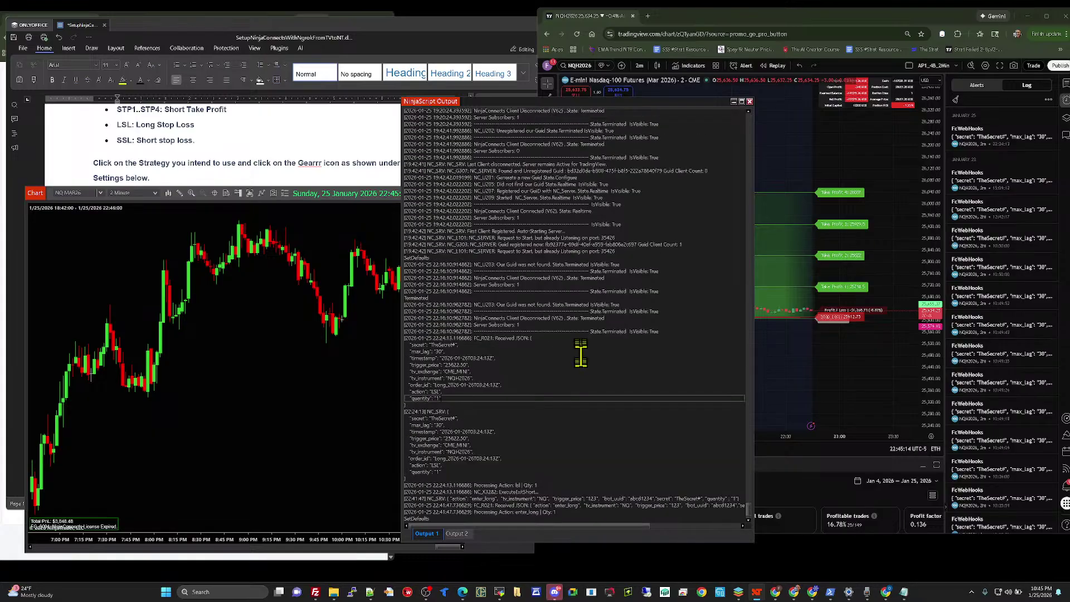
scroll(579, 362, "up", 9)
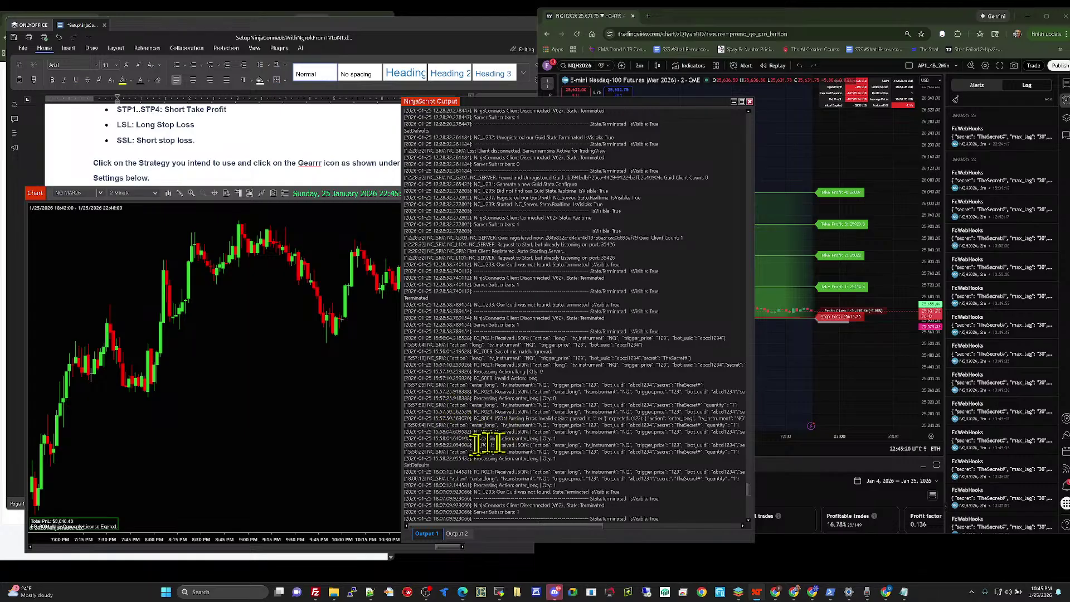
scroll(566, 394, "down", 15)
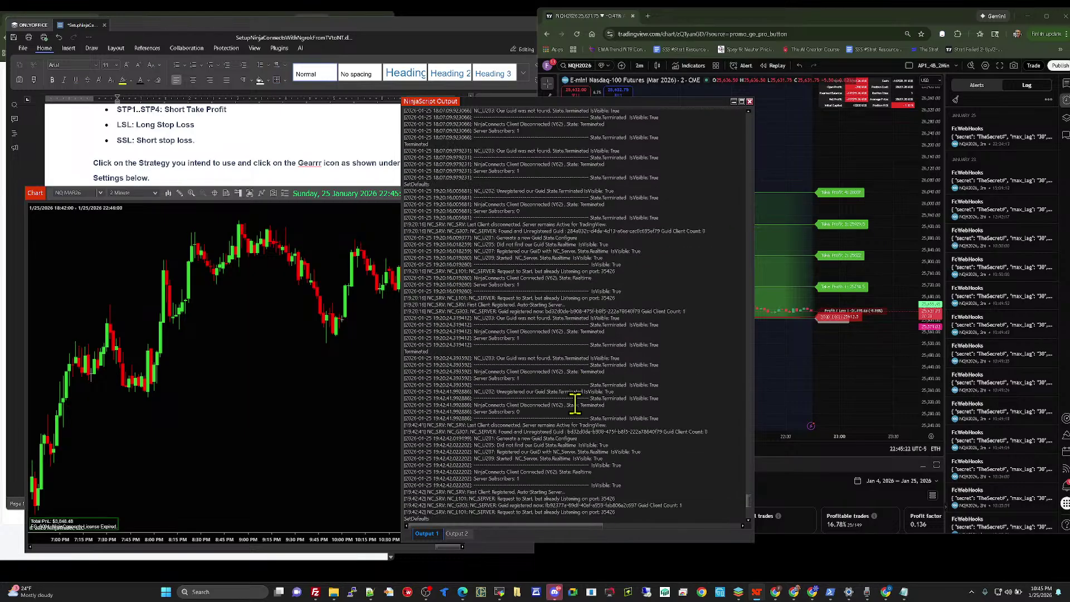
scroll(574, 404, "down", 15)
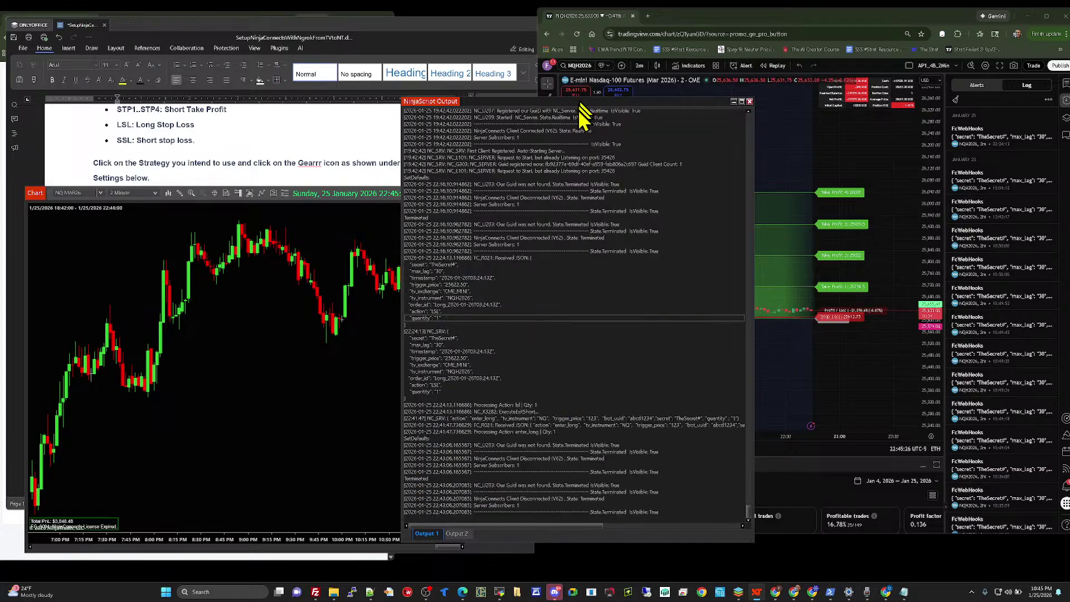
left_click(749, 101)
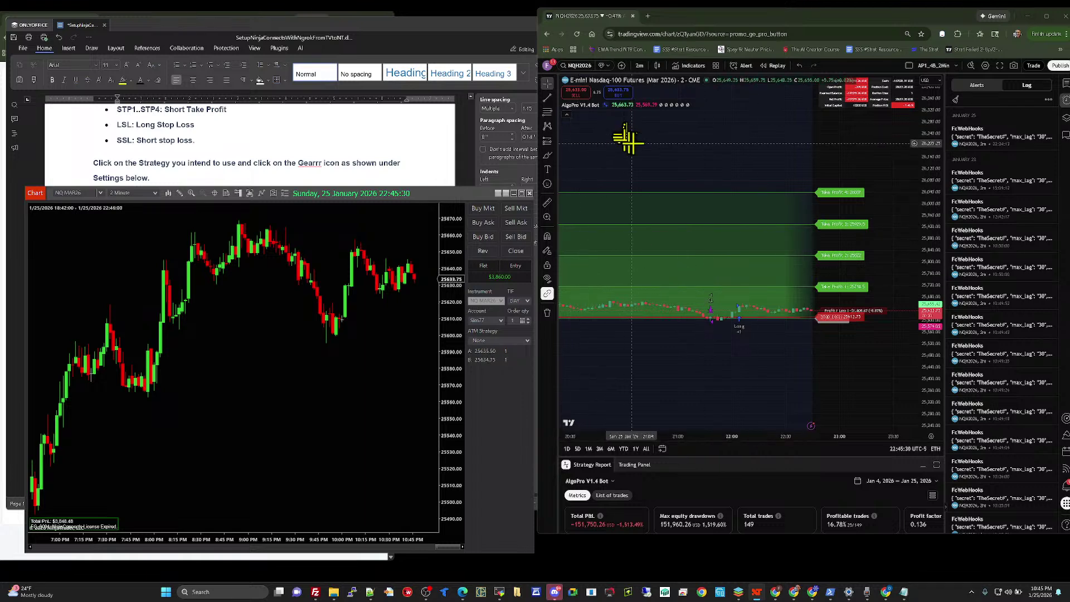
Step: Read the setup document's Open Long Command JSON and its notes on the action value and matching secret
left_click(402, 151)
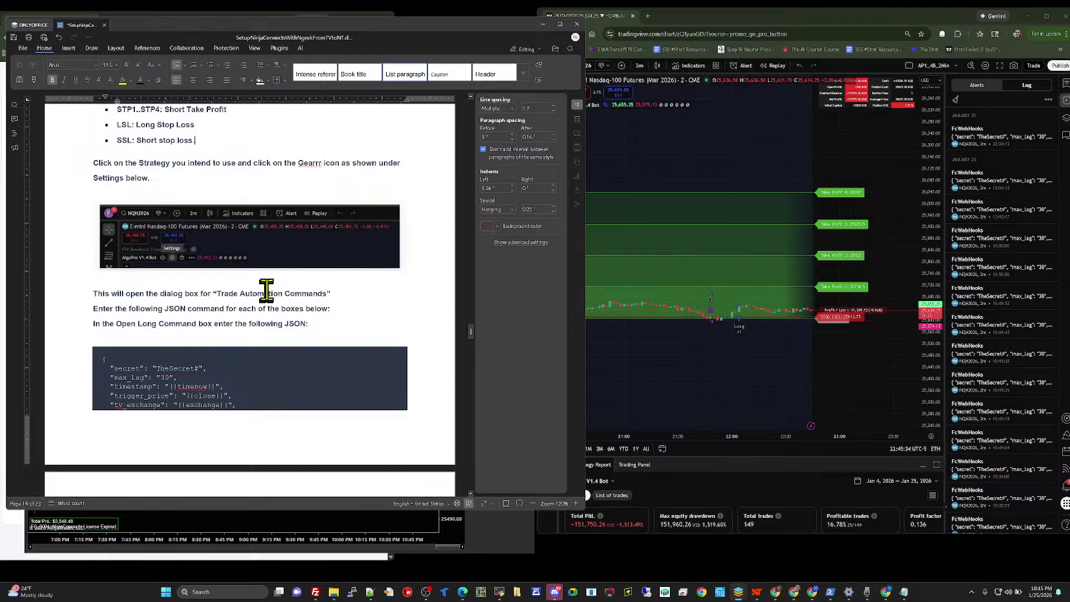
scroll(418, 301, "down", 3)
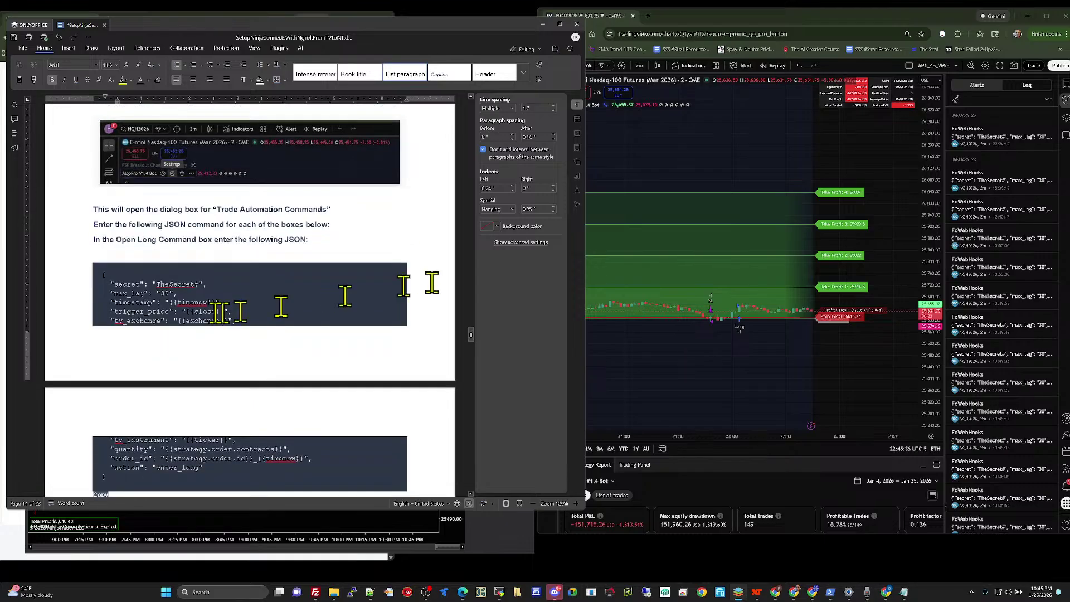
scroll(250, 320, "down", 1)
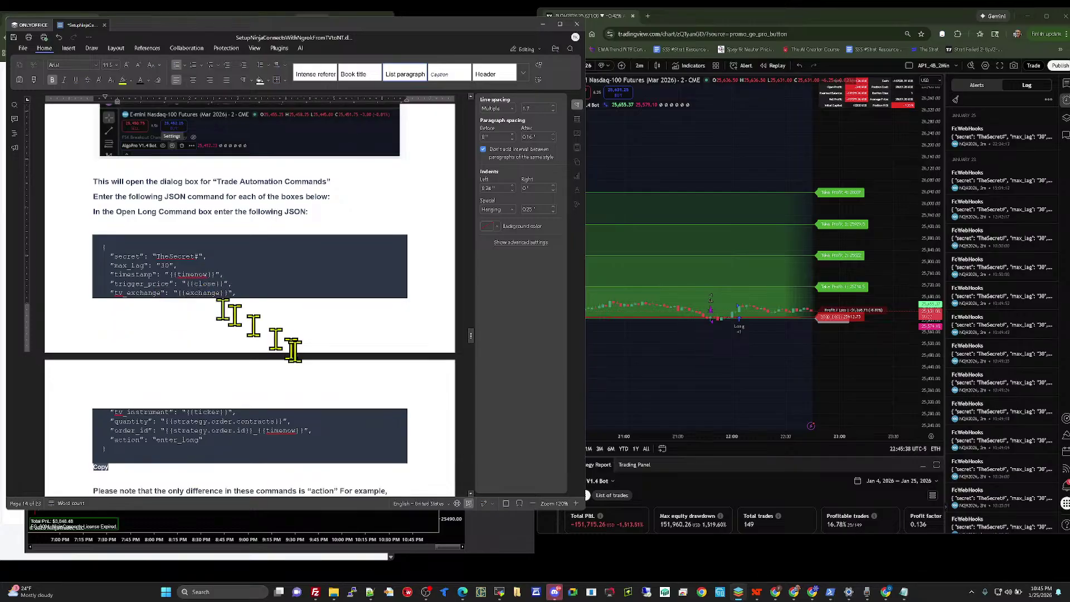
scroll(303, 328, "down", 4)
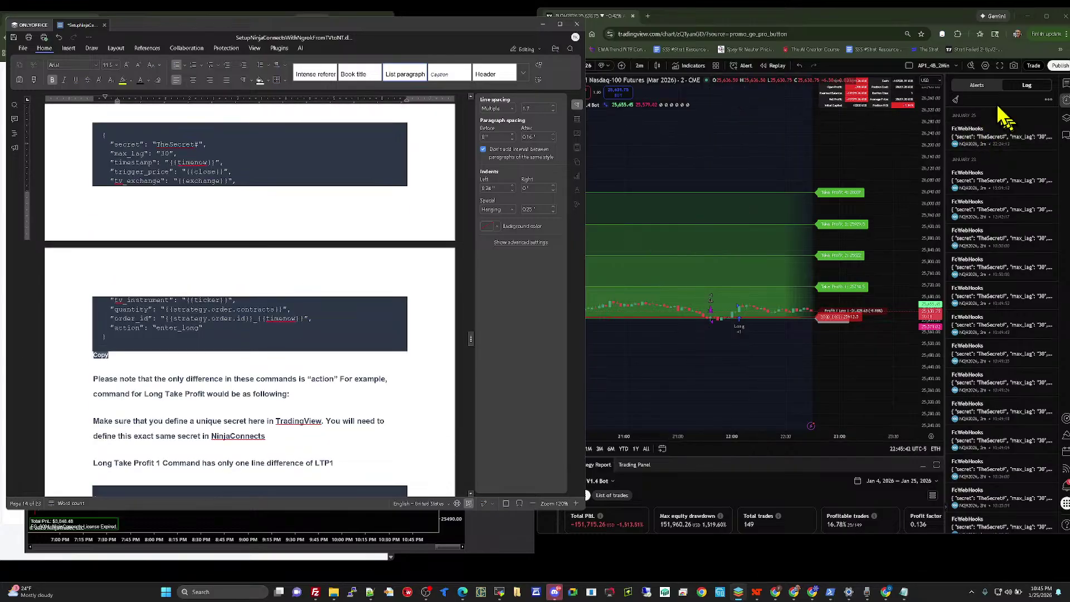
Step: Open the FcWebHooks alert on NQH2026 for editing and inspect its settings, message and webhook notification options
left_click(985, 88)
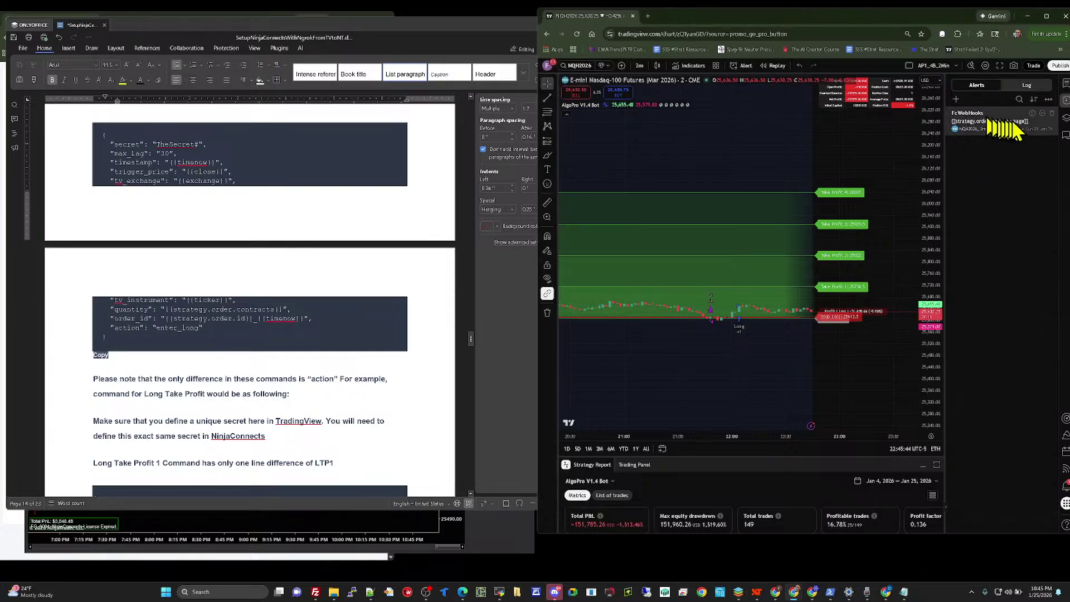
left_click(1041, 113)
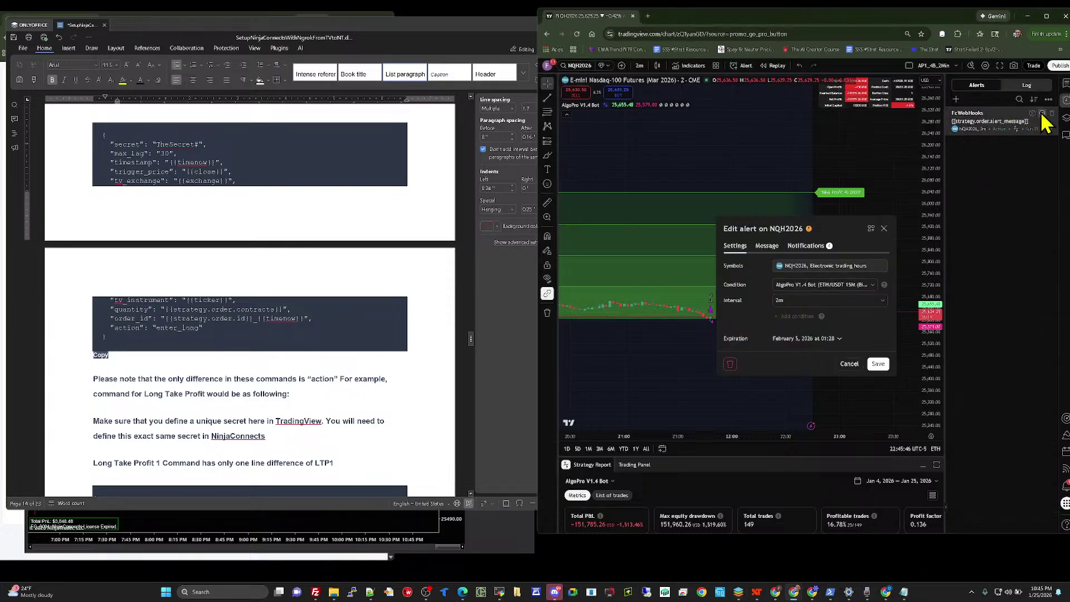
left_click(775, 250)
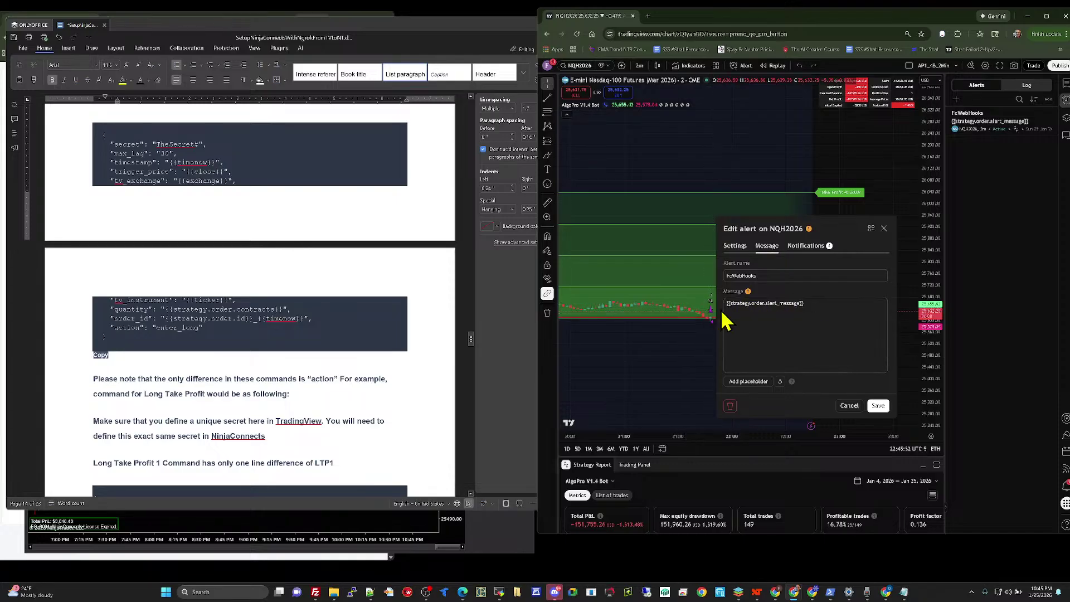
left_click(802, 243)
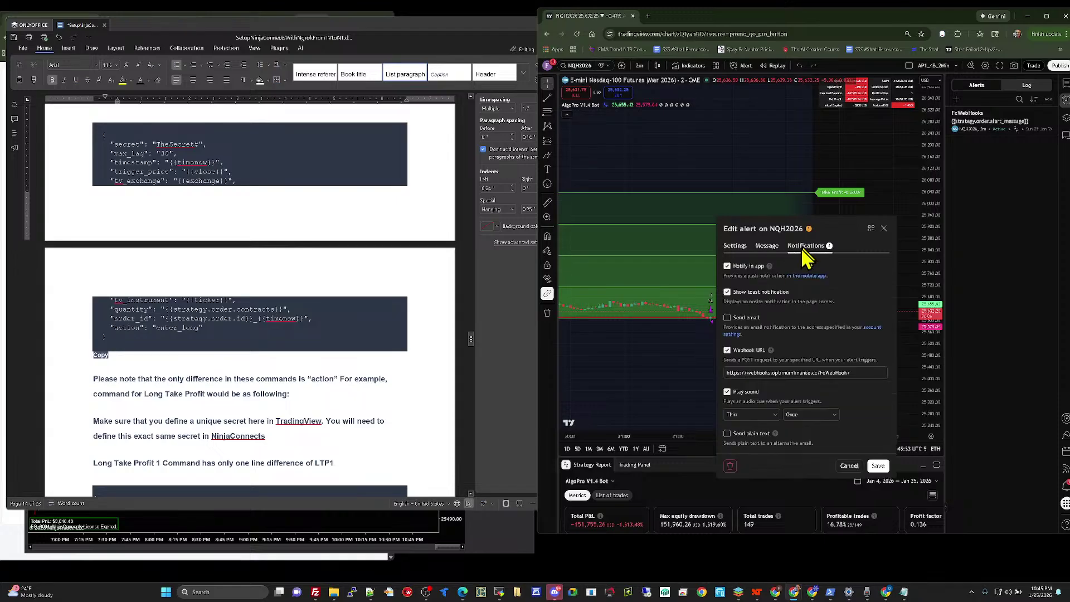
left_click(725, 392)
Step: Read the setup document from the Long Take Profit 1 example through the Receive Secret and alert log sections to the TradingView setup completion
scroll(368, 312, "down", 8)
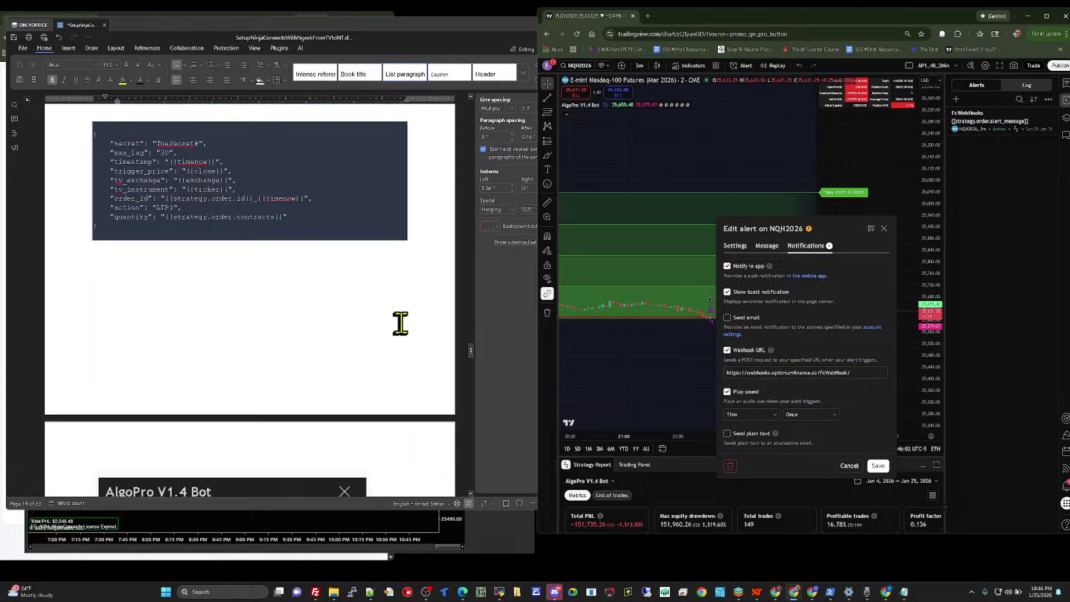
scroll(400, 323, "down", 10)
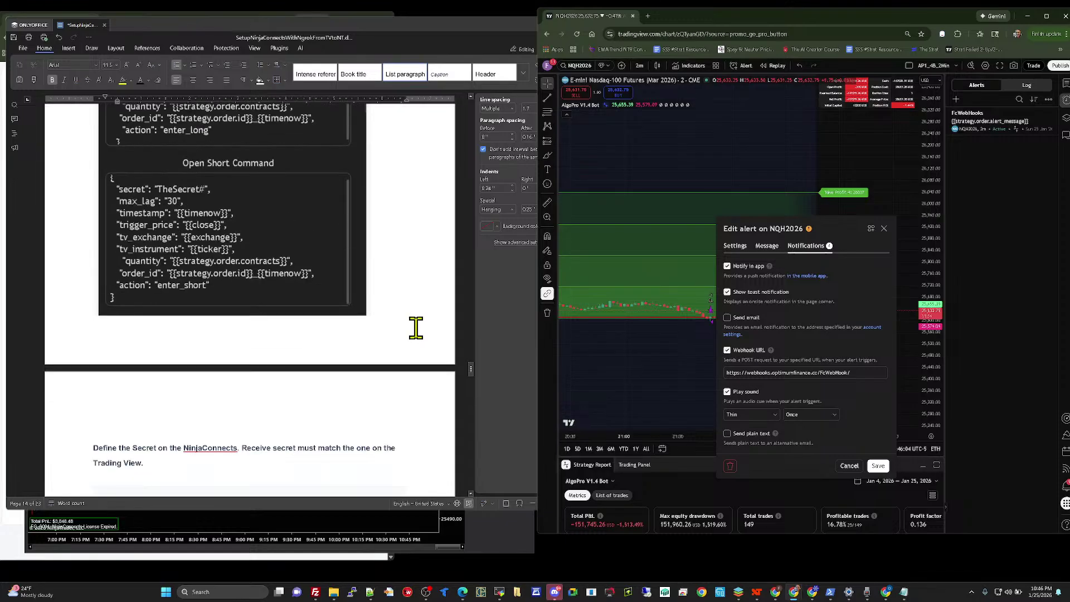
scroll(416, 327, "down", 5)
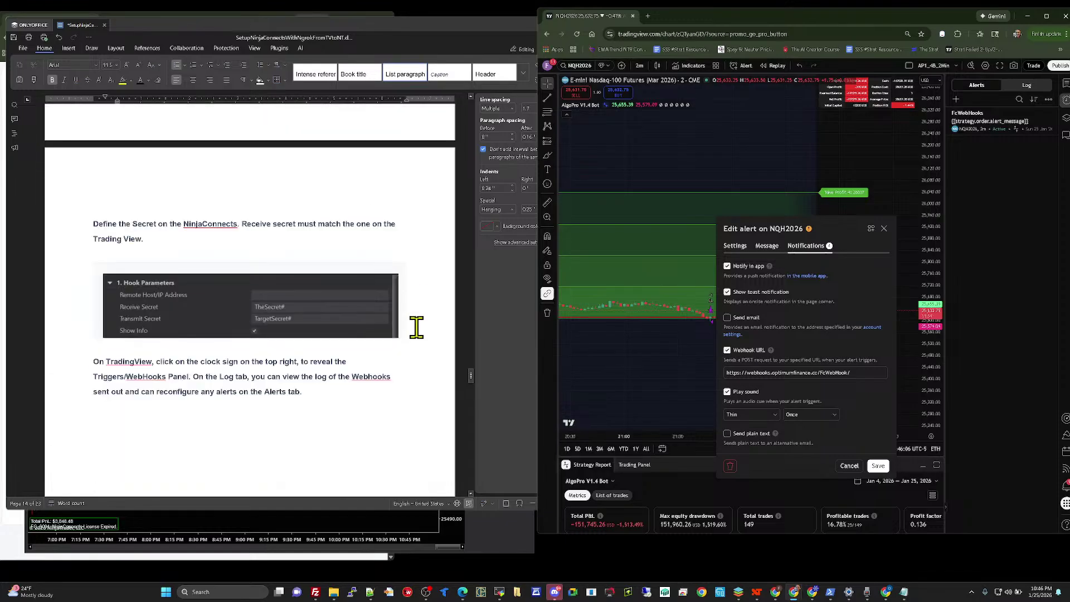
scroll(416, 326, "down", 3)
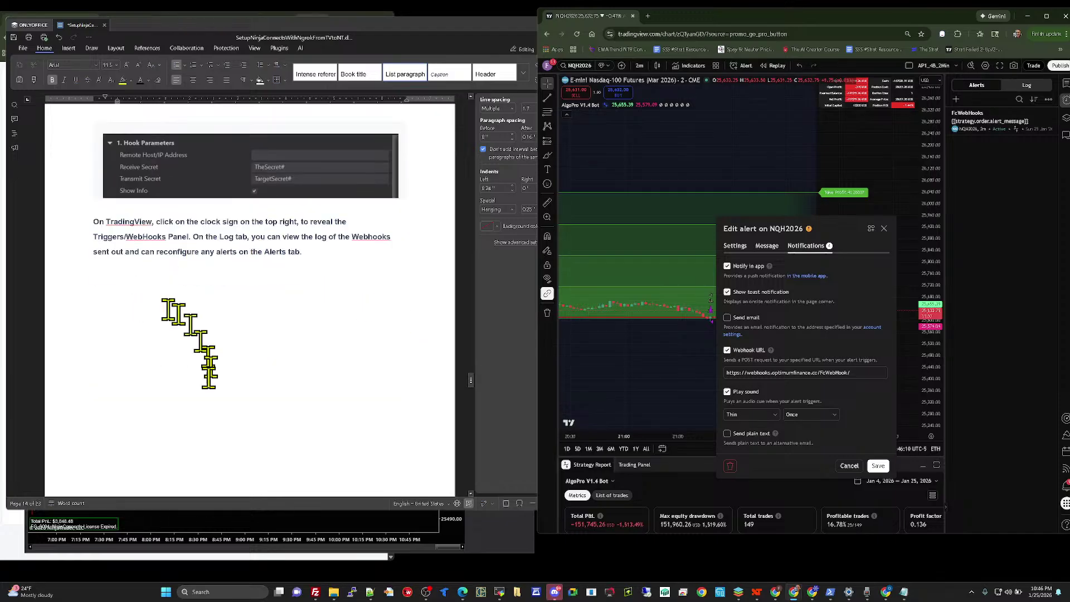
scroll(368, 348, "down", 3)
scroll(369, 344, "down", 8)
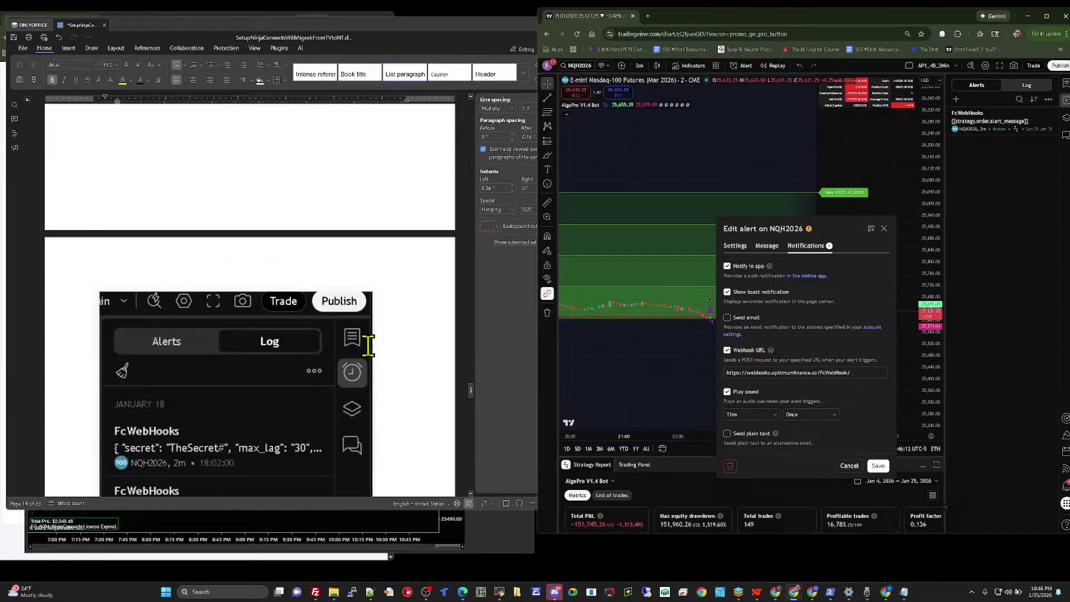
scroll(389, 343, "down", 10)
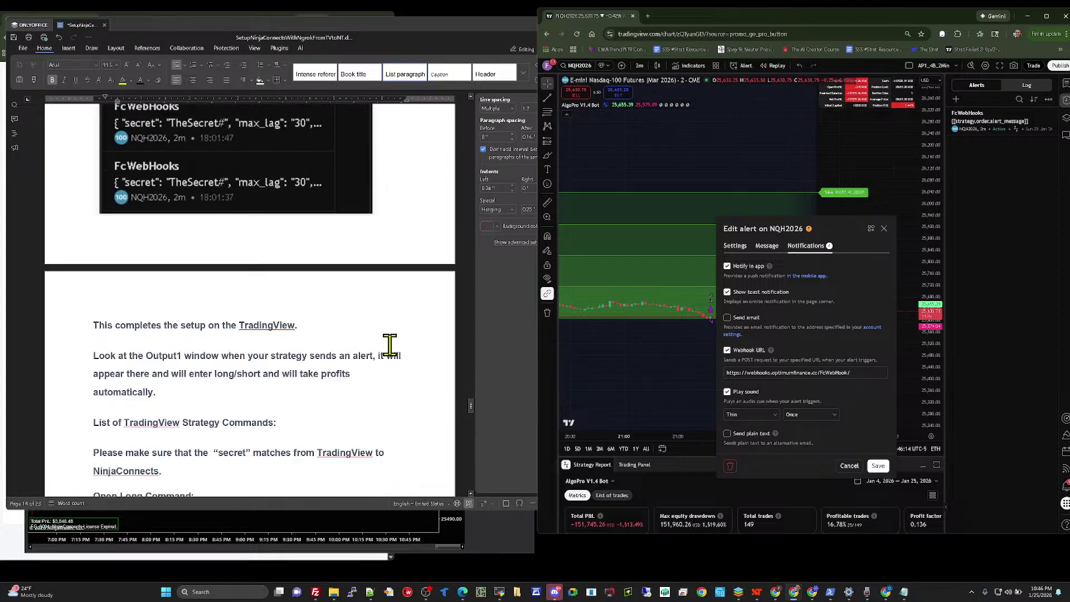
Step: Review the document's list of TradingView strategy commands through the long and short stop losses, and minimize the document
scroll(387, 344, "down", 4)
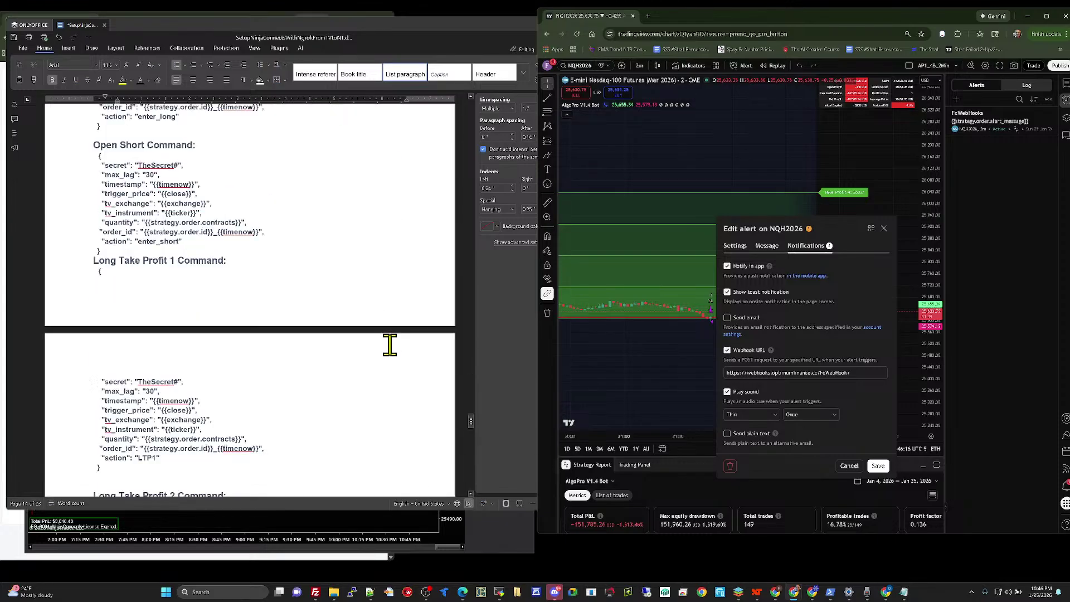
scroll(281, 315, "down", 3)
scroll(280, 315, "down", 15)
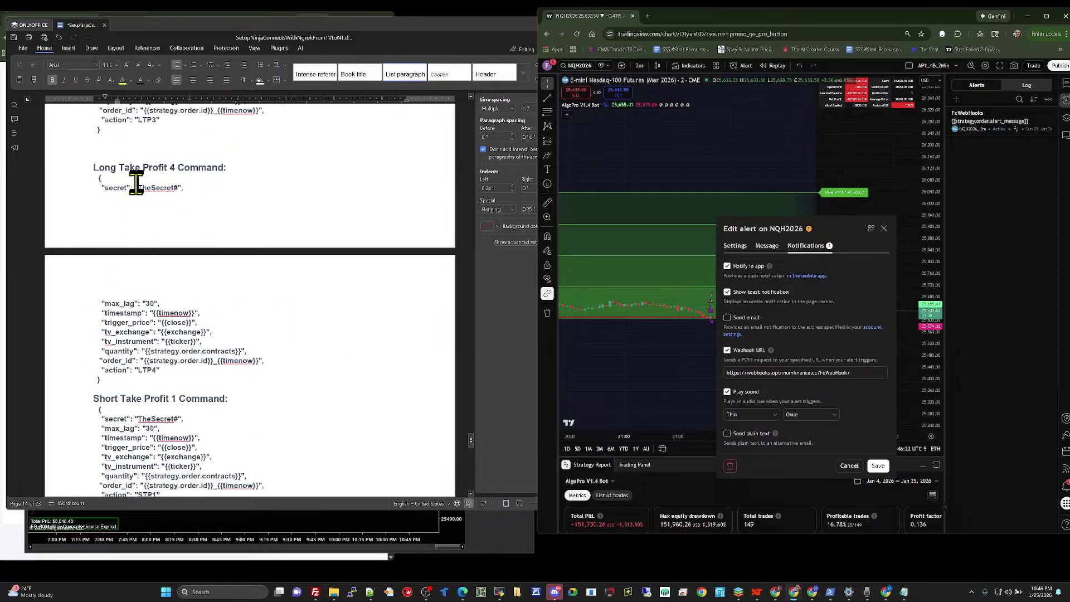
double_click(139, 188)
left_click(139, 186)
scroll(289, 282, "down", 12)
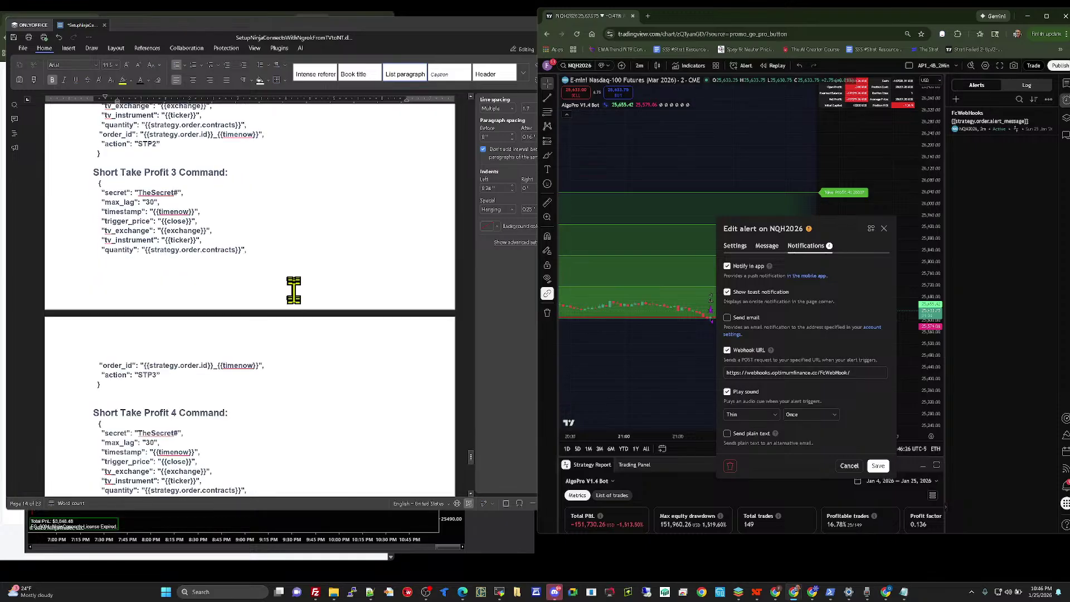
scroll(296, 295, "down", 8)
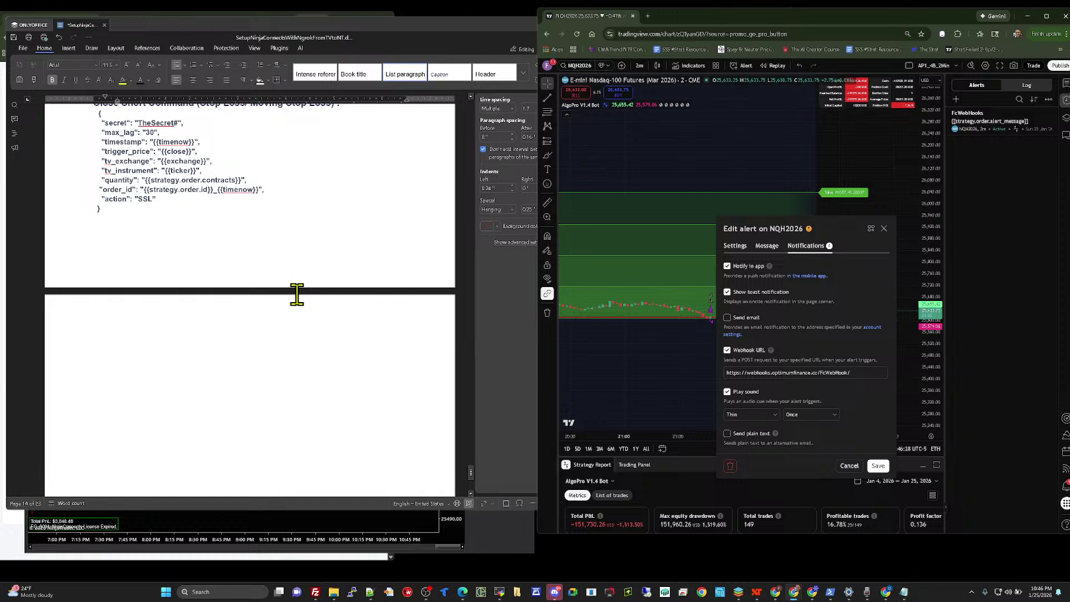
scroll(296, 295, "up", 3)
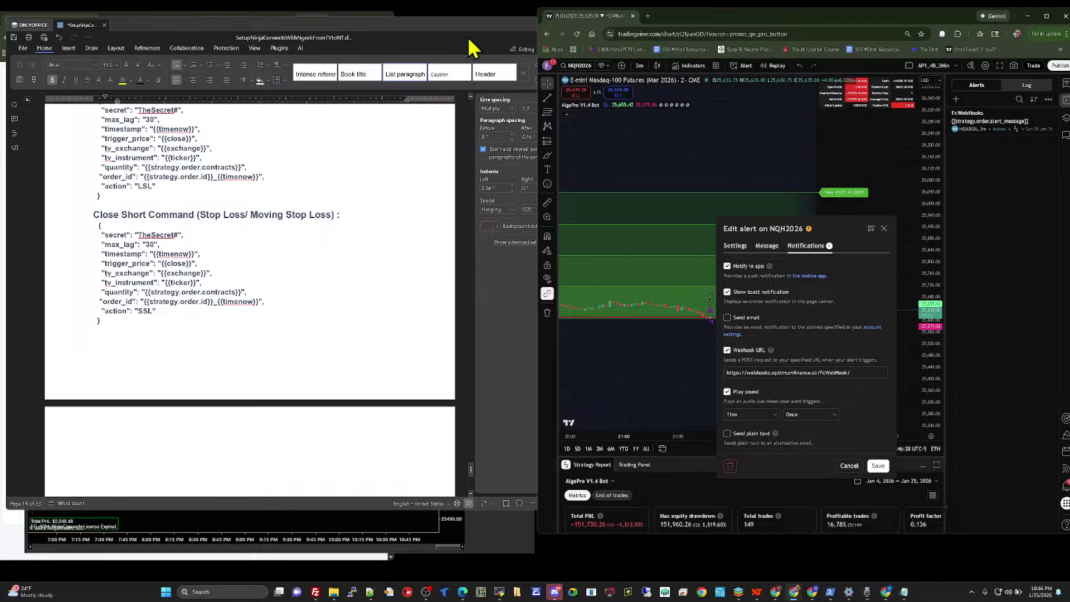
left_click(500, 38)
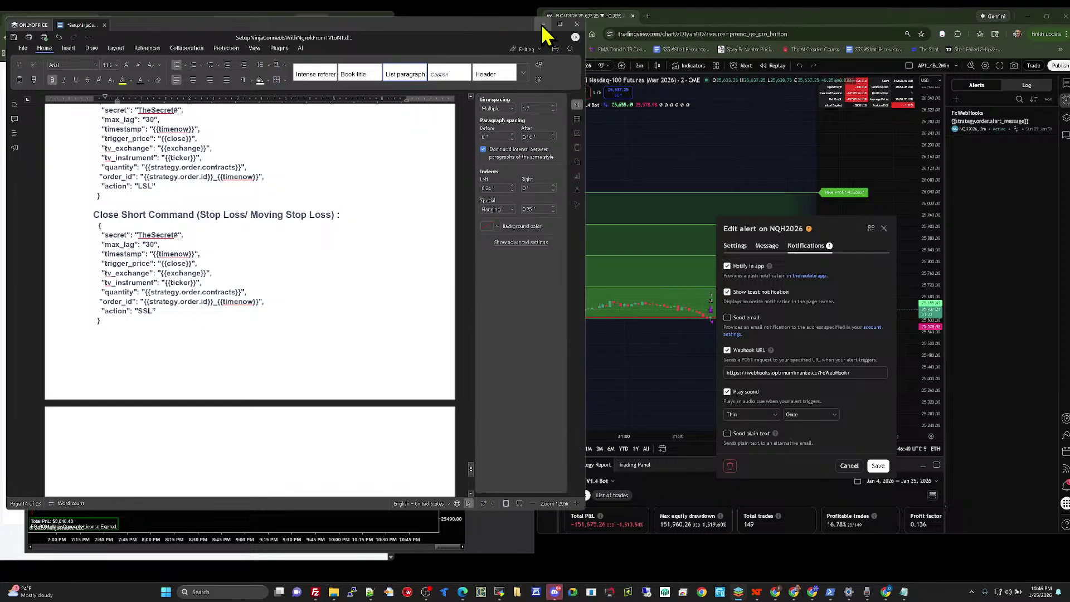
left_click(548, 27)
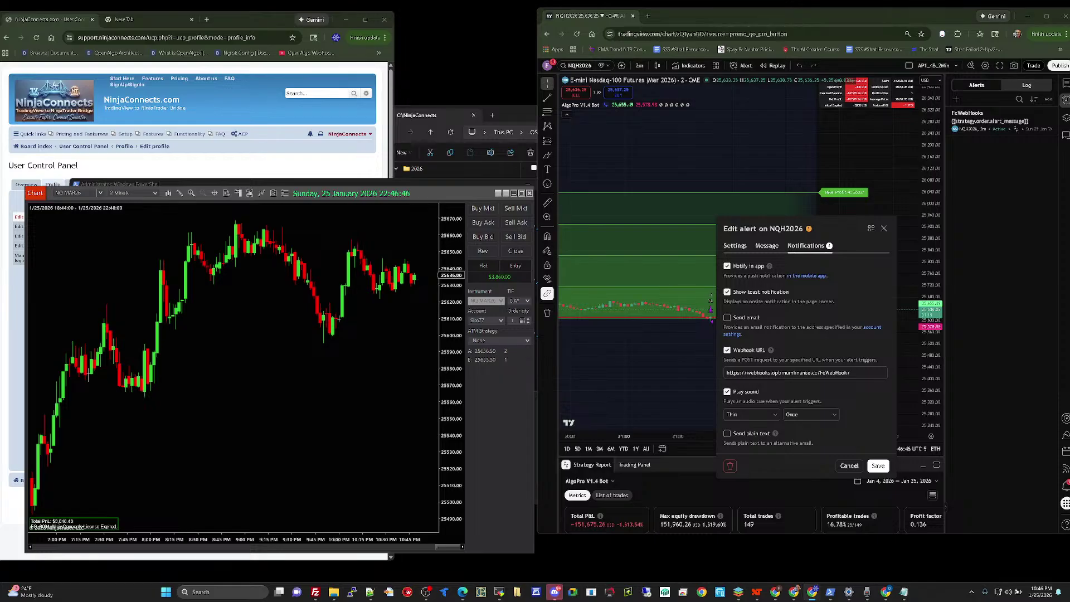
Step: Bring the ngrok dashboard forward and review the Windows installation, authtoken and app deployment commands
left_click_drag(1068, 276, 686, 56)
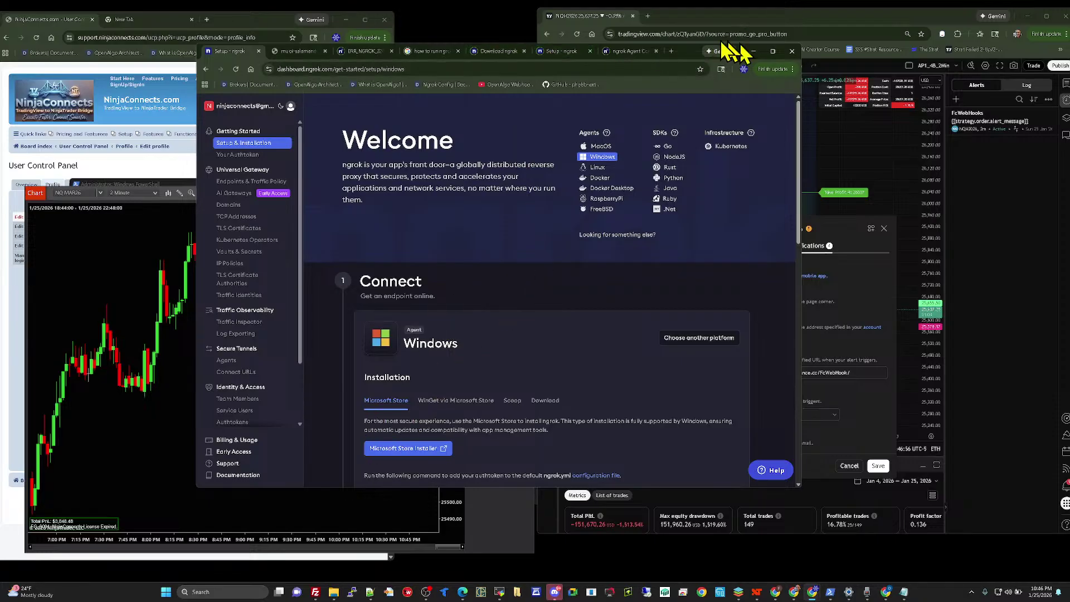
left_click_drag(691, 63, 694, 52)
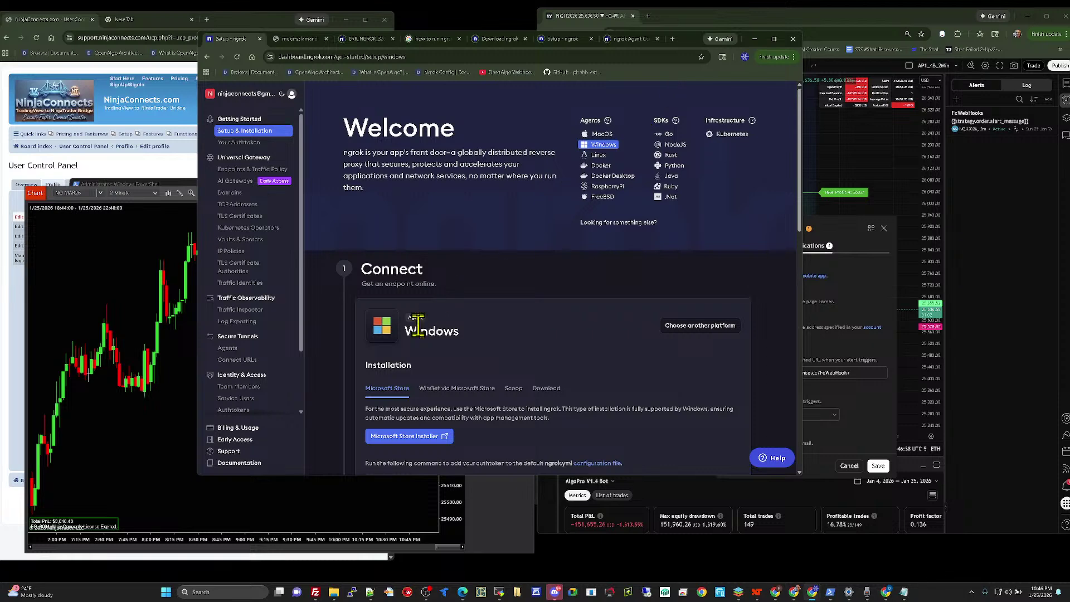
scroll(469, 347, "down", 2)
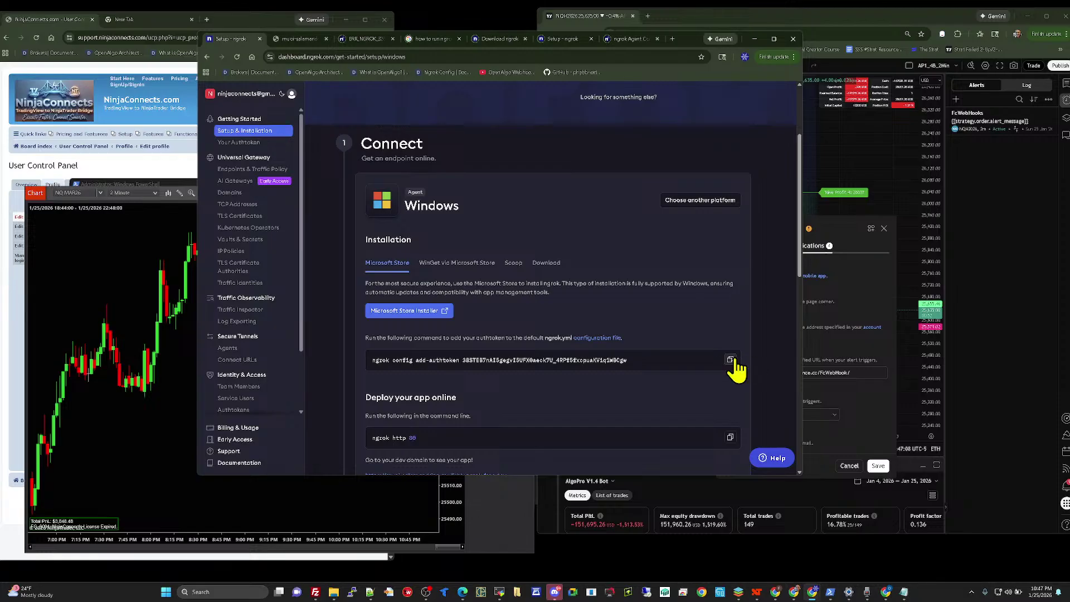
scroll(630, 323, "down", 1)
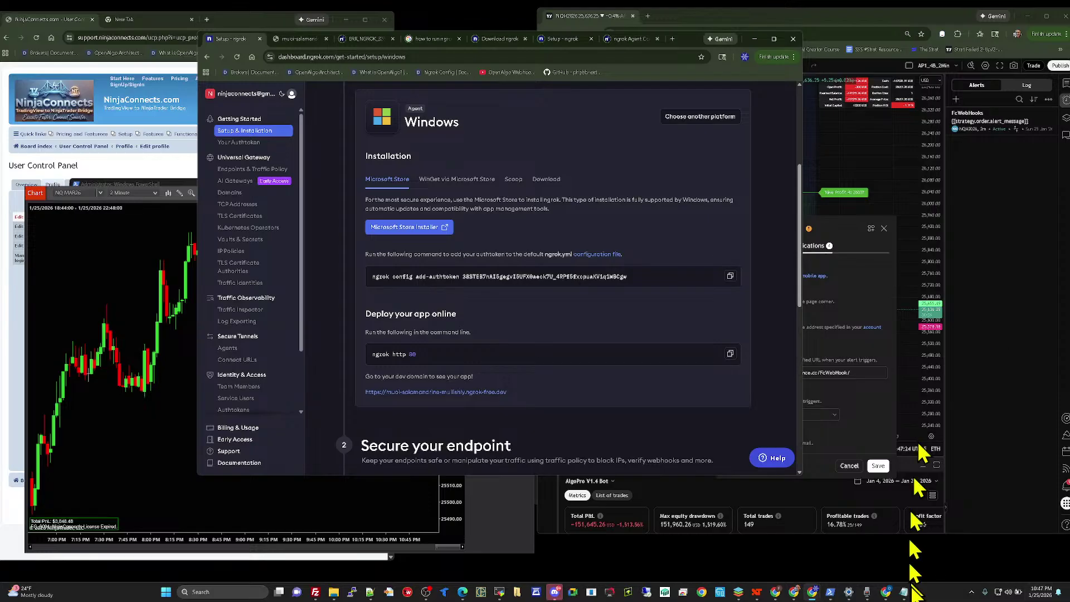
Step: Switch to the Administrator PowerShell session at C:\NinjaConnects and list the folder's files with dir
mouse_move(846, 587)
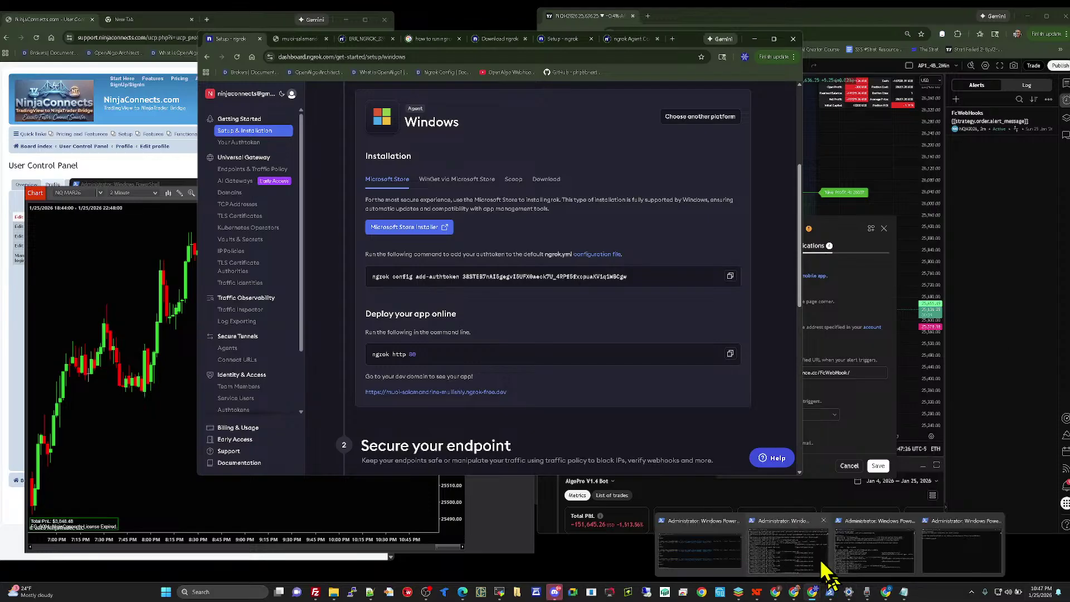
left_click(823, 568)
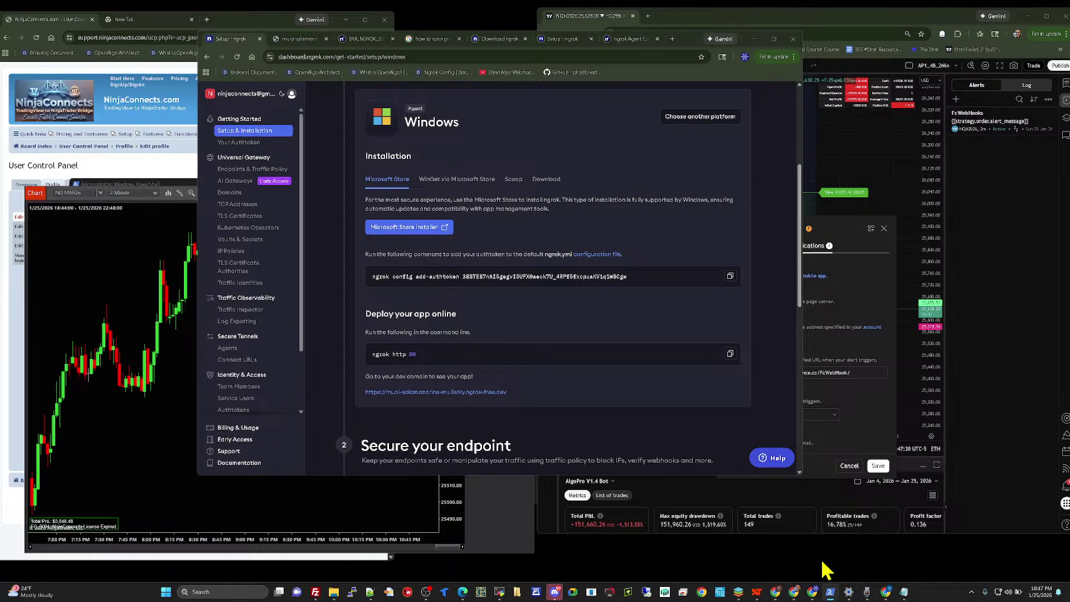
mouse_move(830, 591)
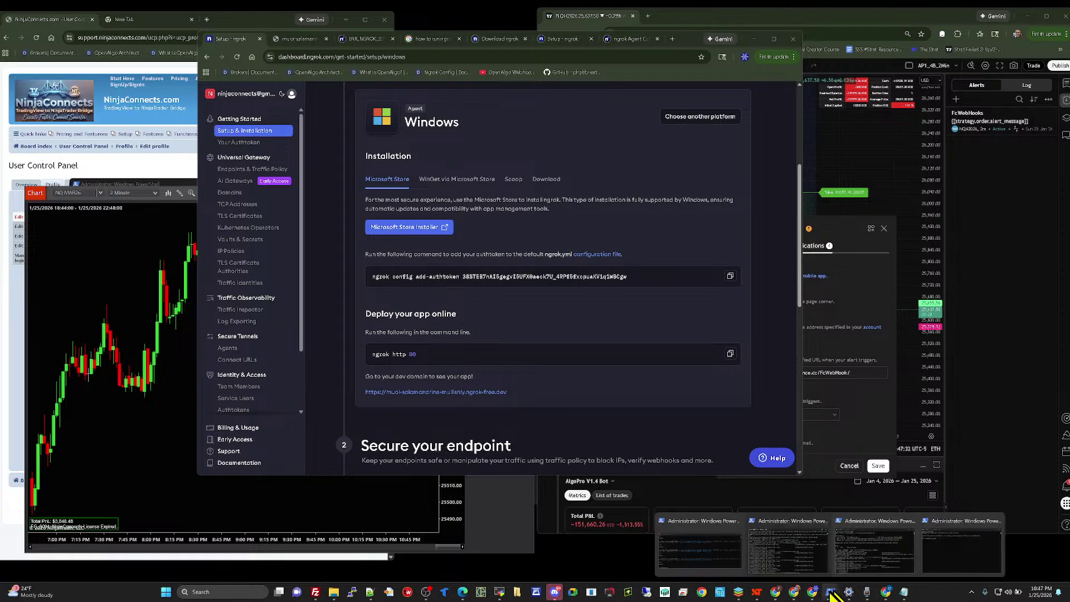
left_click(873, 554)
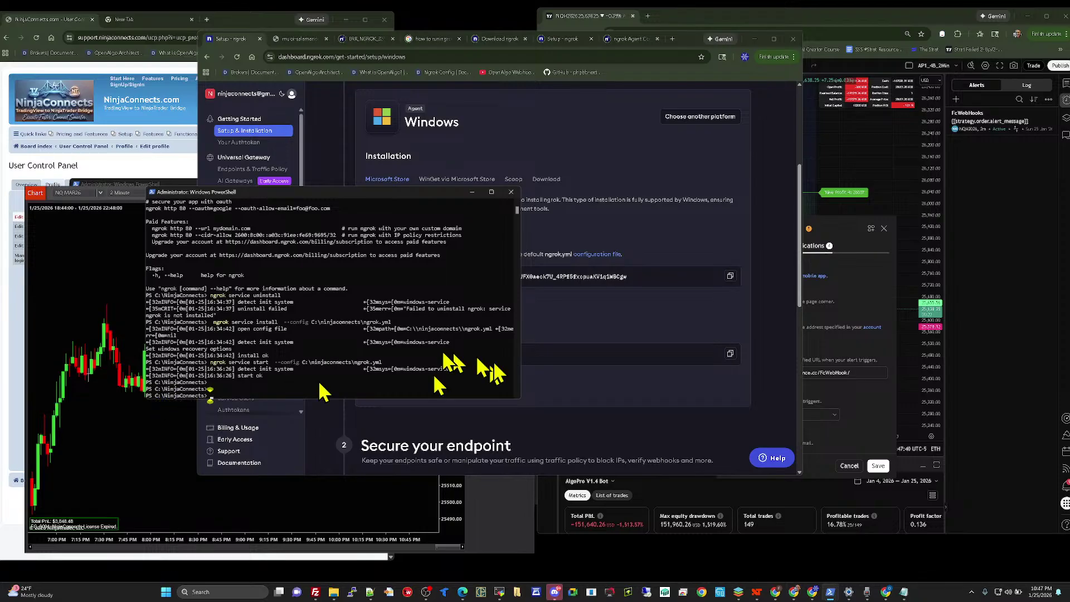
key("Up")
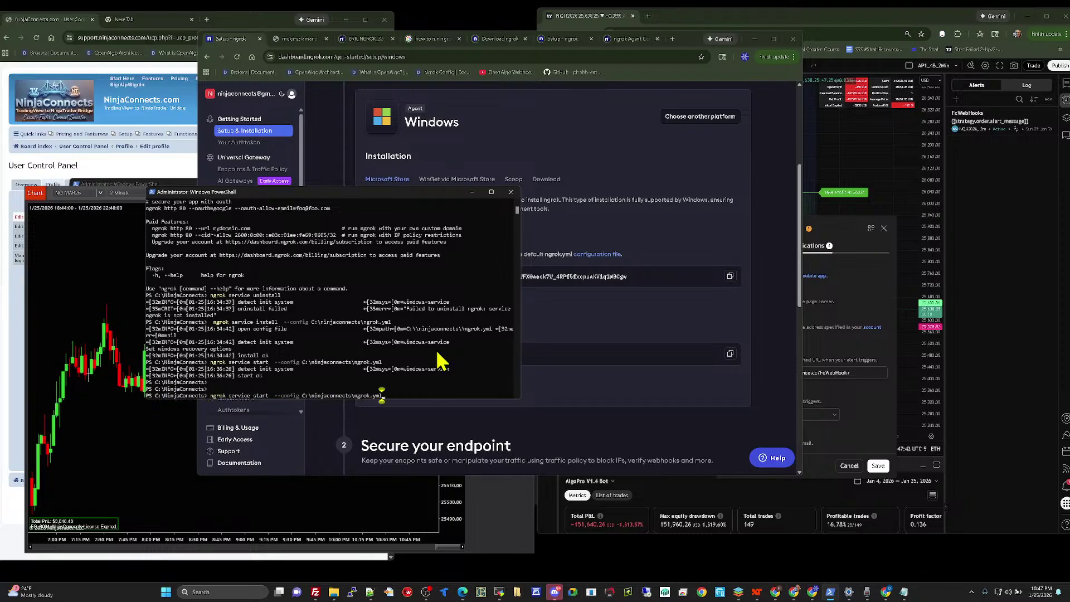
key("Escape")
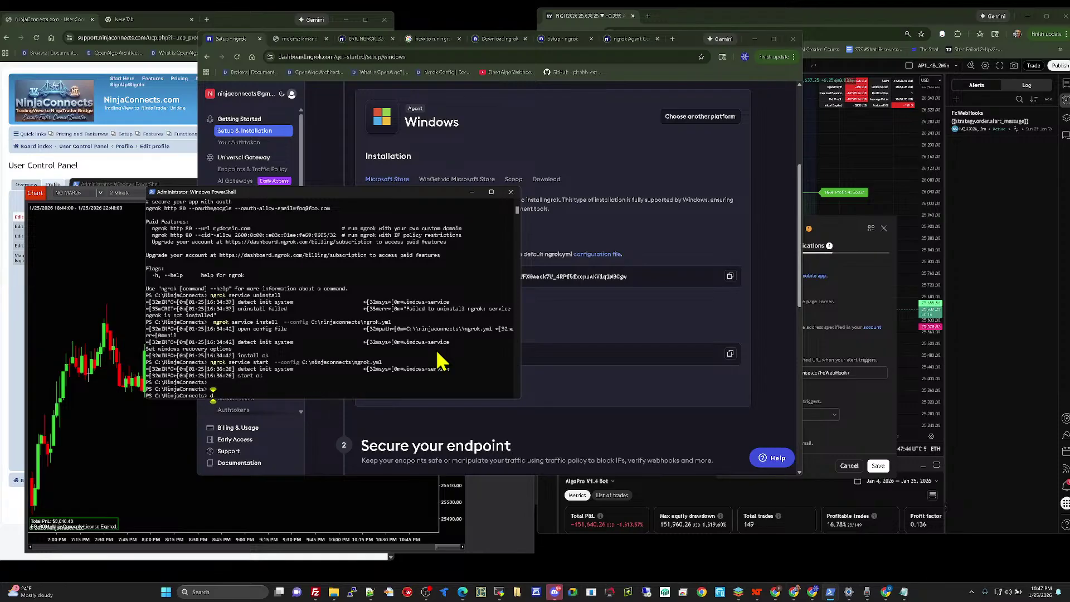
key("Return")
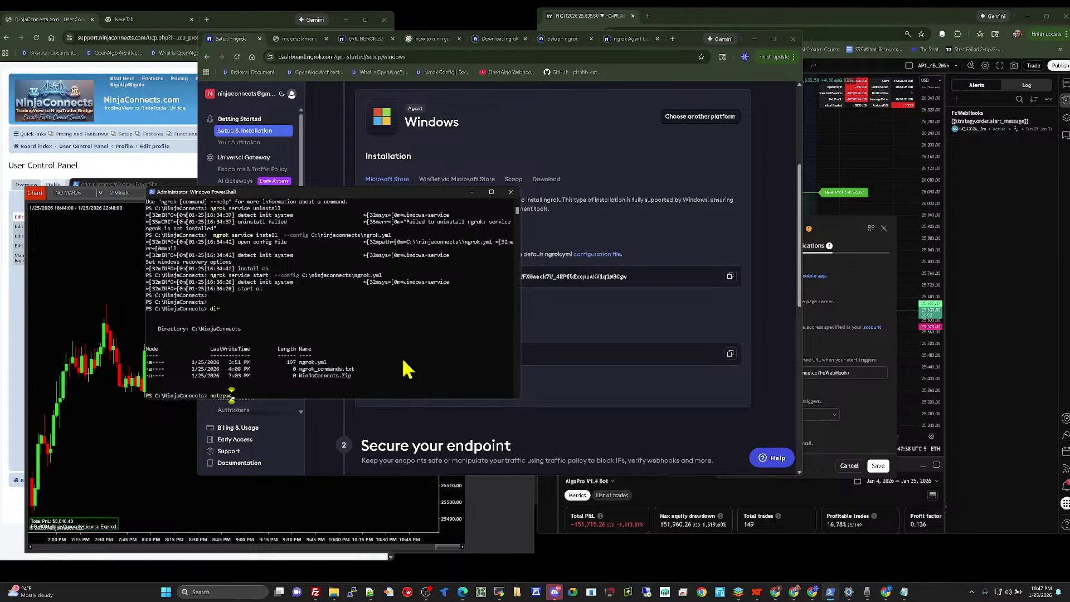
Step: Open ngrok.yml in Notepad from PowerShell and narrow its window to leave room for the ngrok dashboard
mouse_move(316, 593)
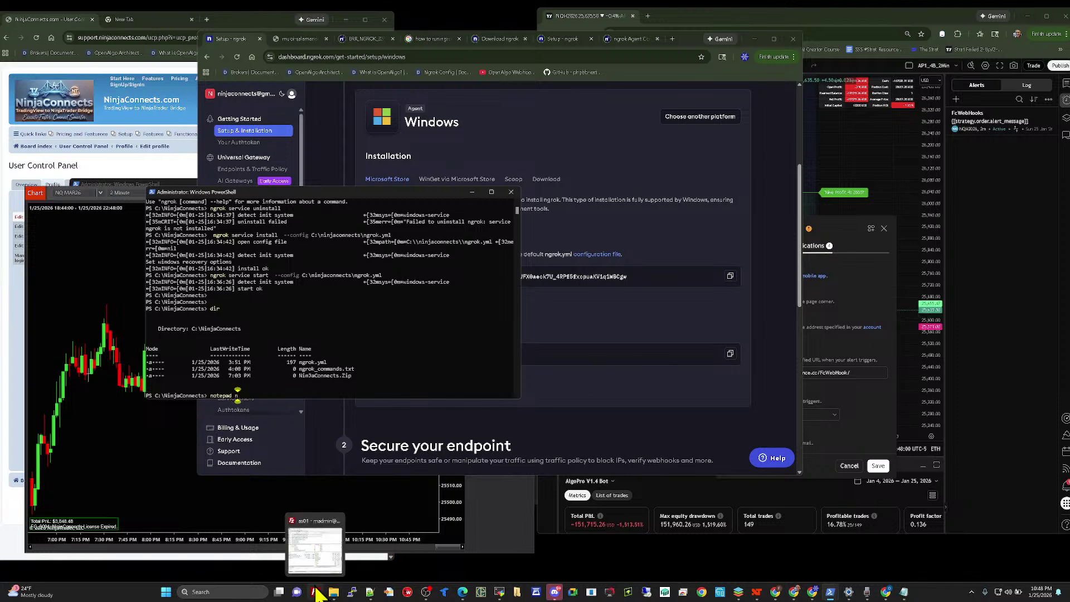
type("k.yml")
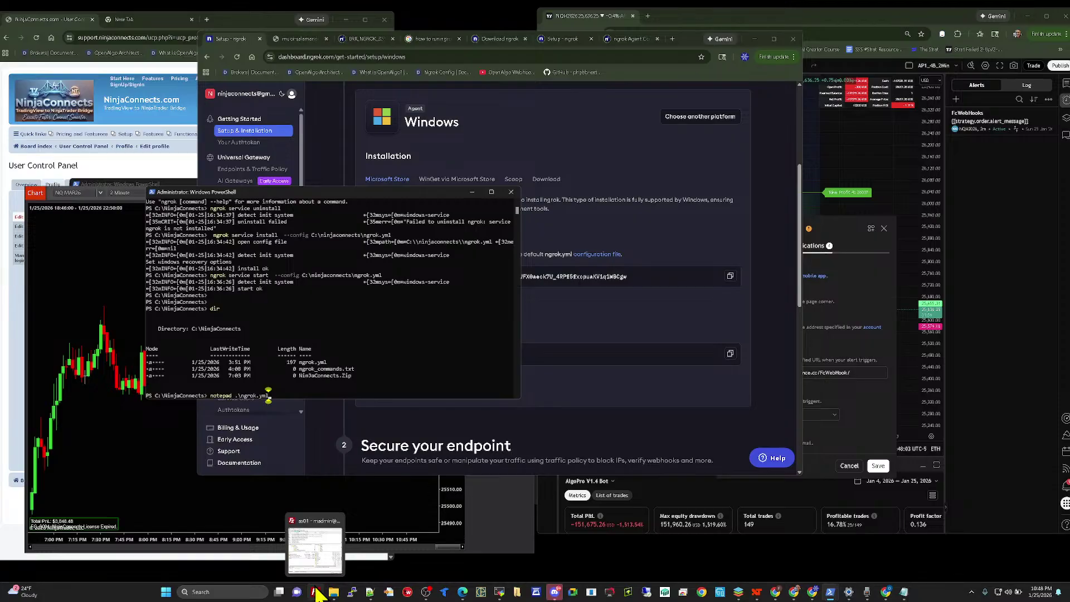
key("Return")
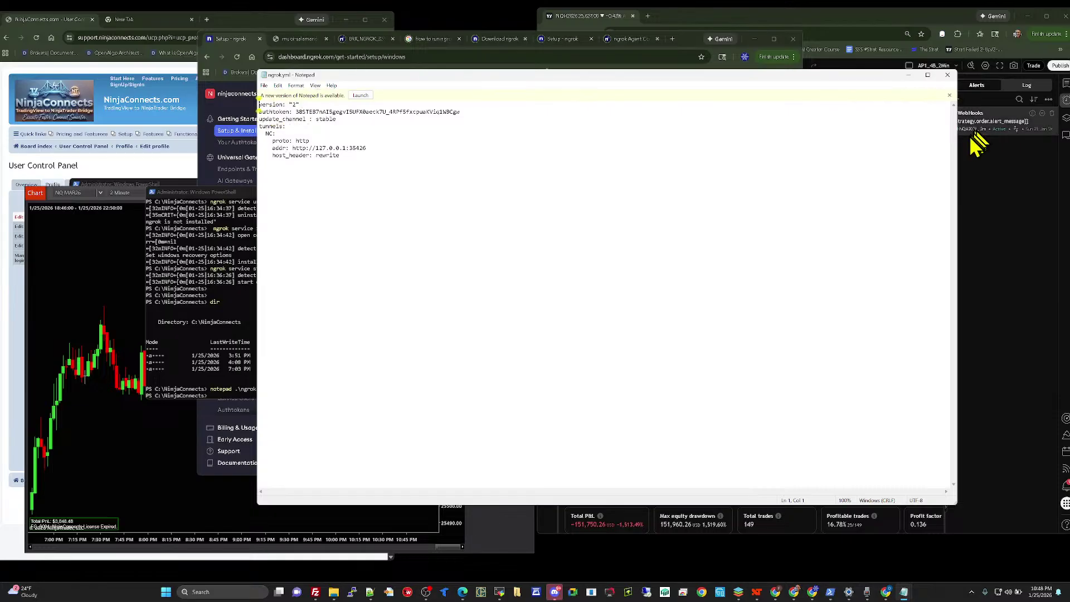
left_click_drag(958, 139, 498, 193)
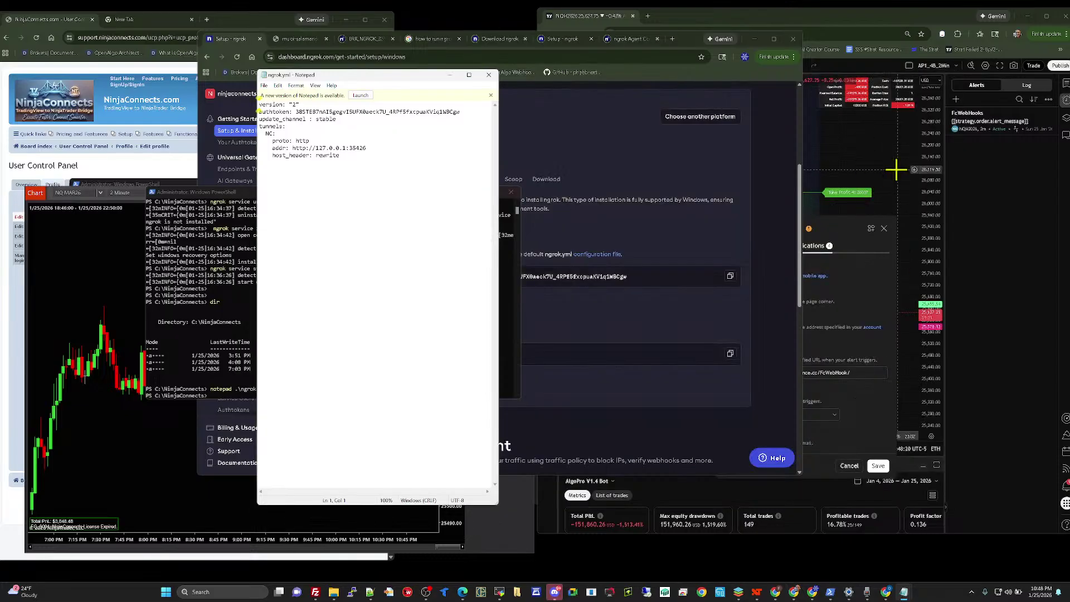
Step: Place the ngrok dashboard beside the ngrok.yml file and review its authtoken and deployment commands
left_click(638, 315)
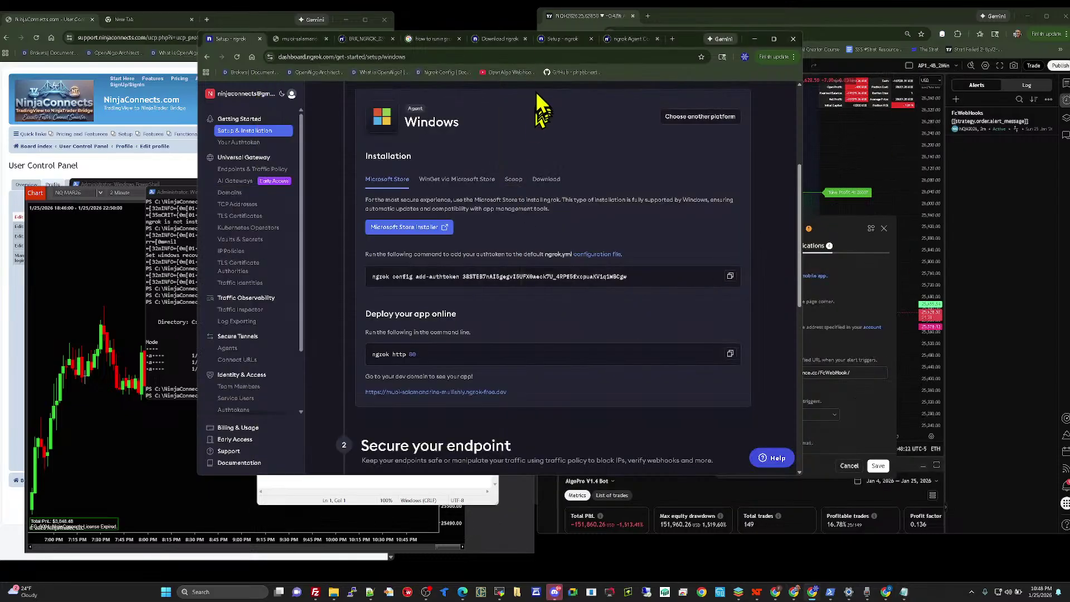
left_click_drag(685, 42, 825, 50)
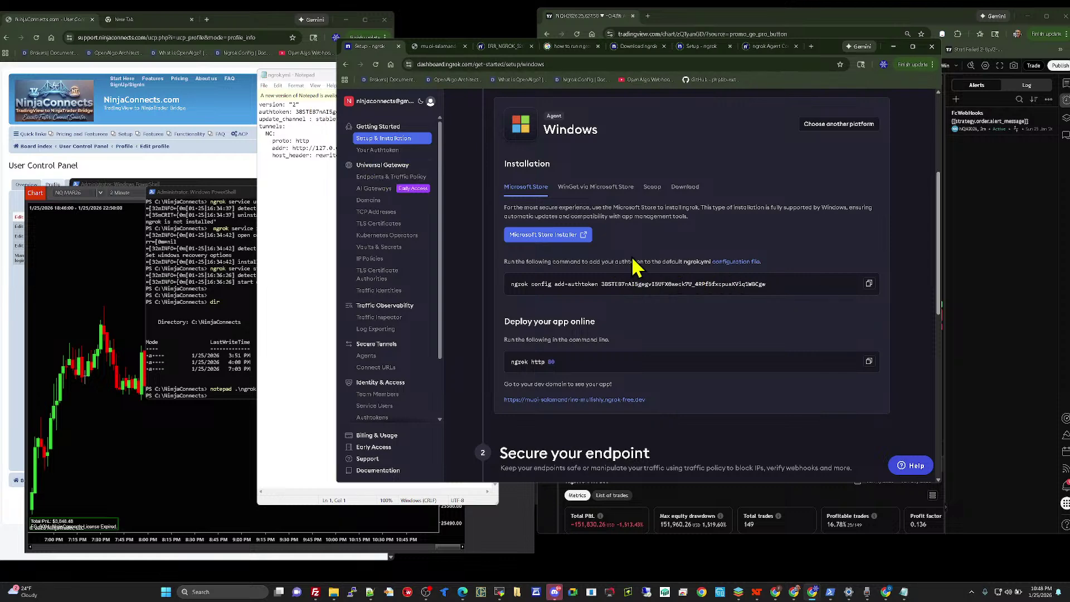
scroll(621, 270, "down", 1)
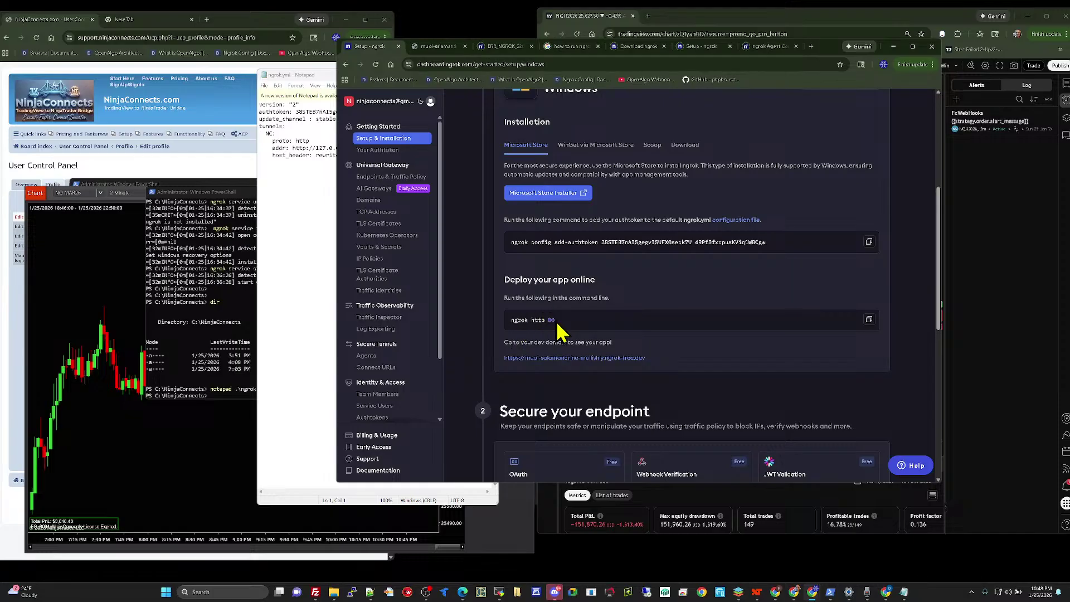
left_click(220, 178)
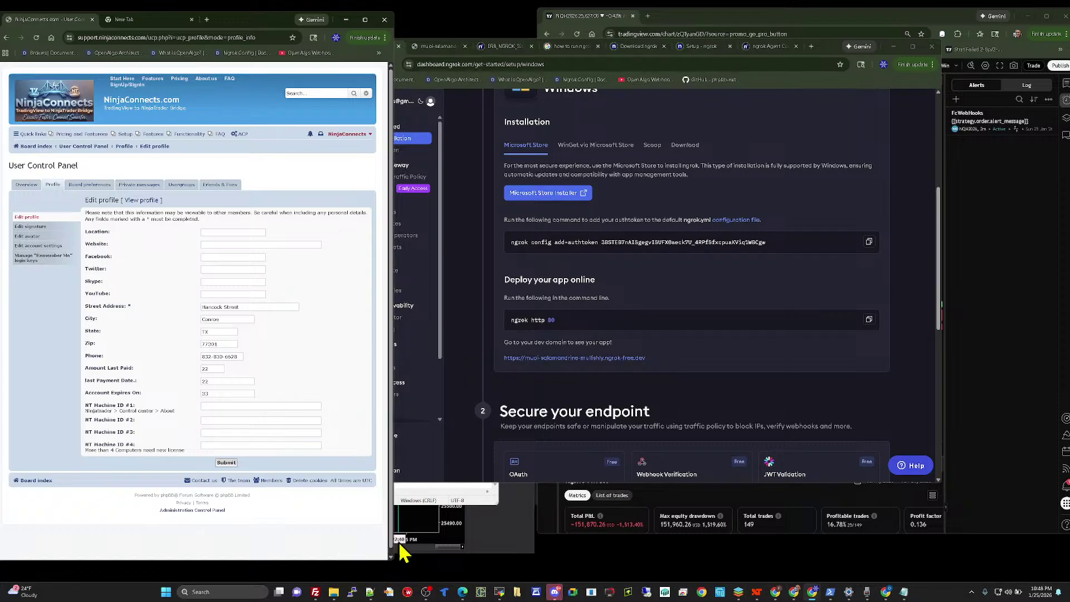
left_click(482, 534)
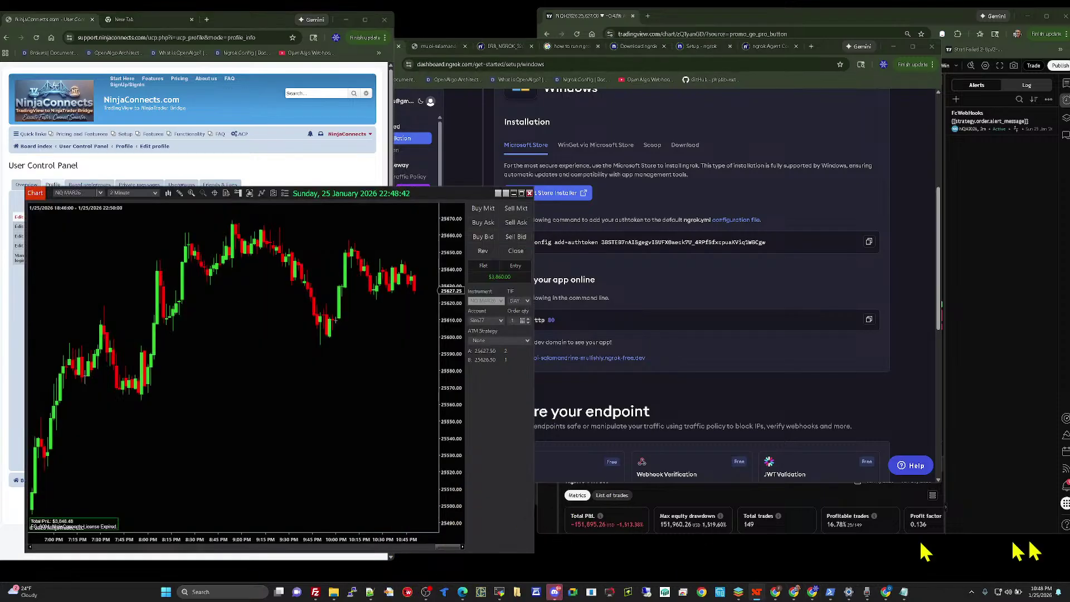
left_click(251, 22)
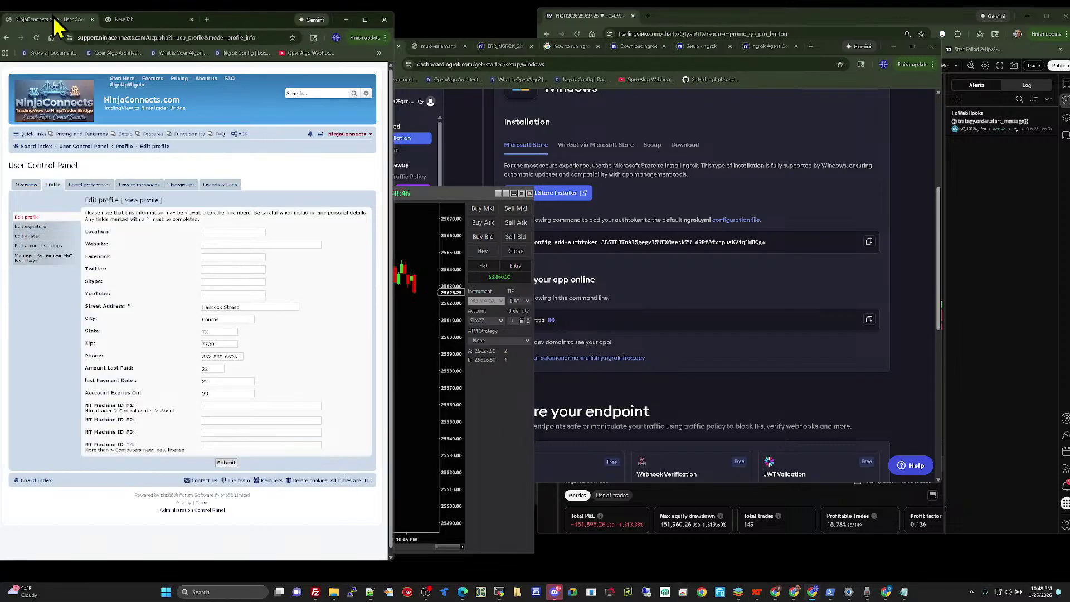
mouse_move(869, 595)
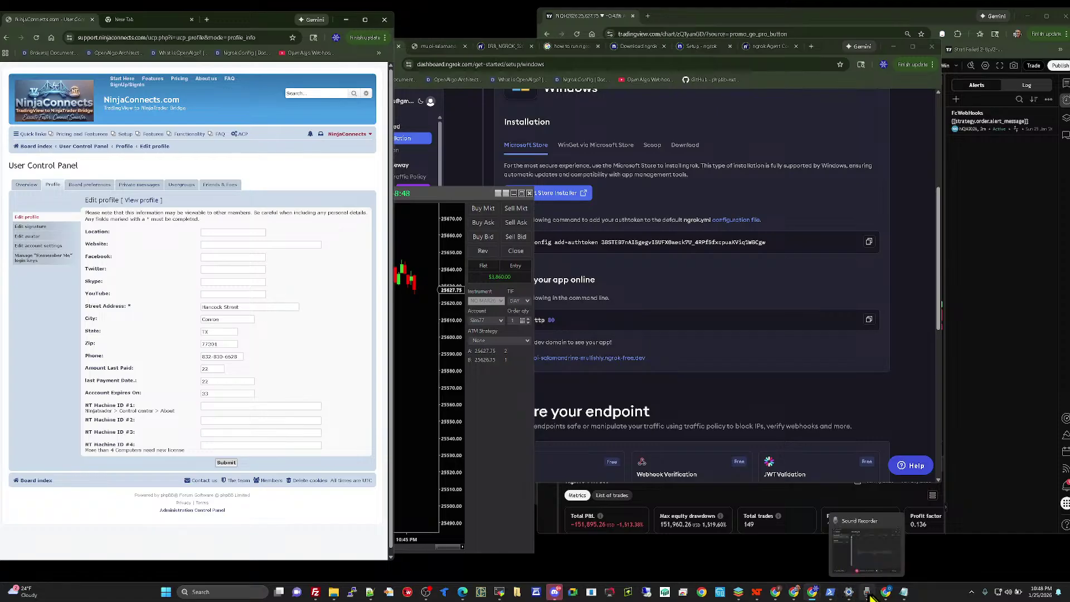
mouse_move(779, 597)
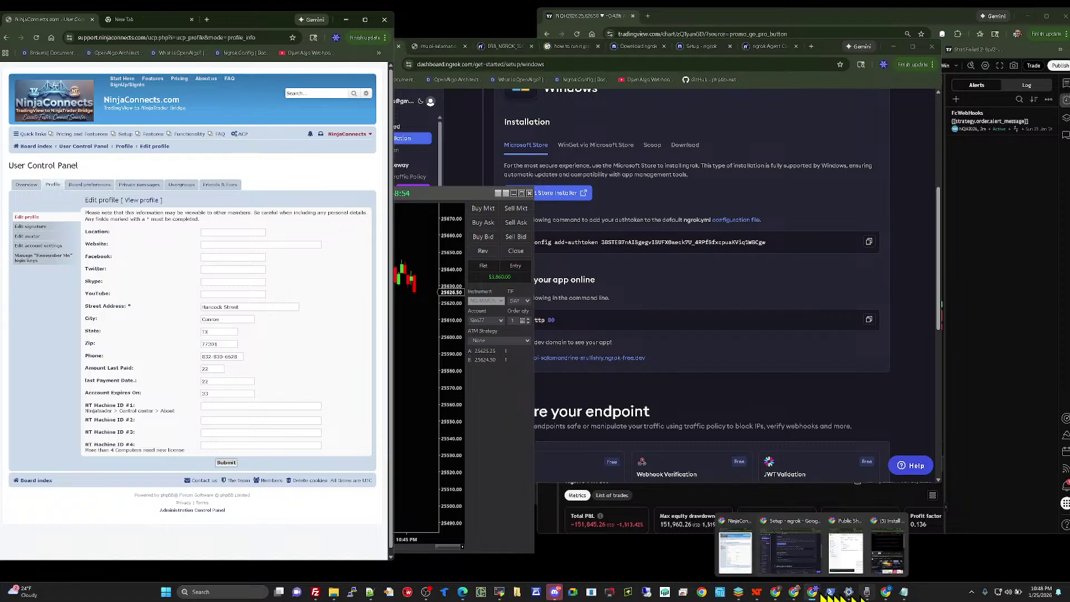
Step: Switch to the ONLYOFFICE setup document and look back through the TradingView strategy commands to the Setting Up Trigger Commands section
left_click(739, 593)
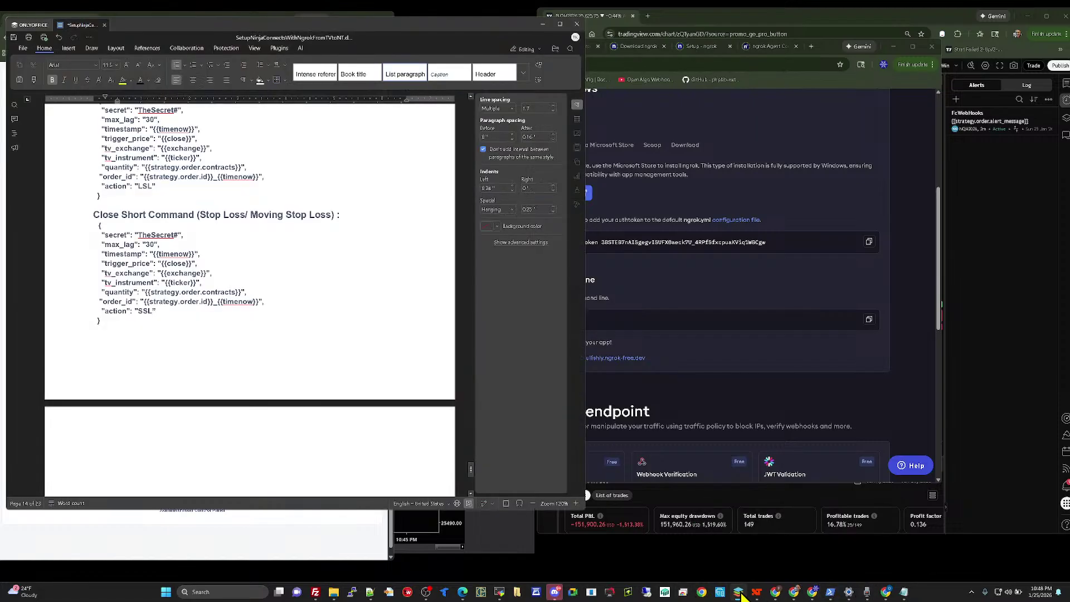
scroll(371, 328, "up", 3)
scroll(367, 328, "up", 15)
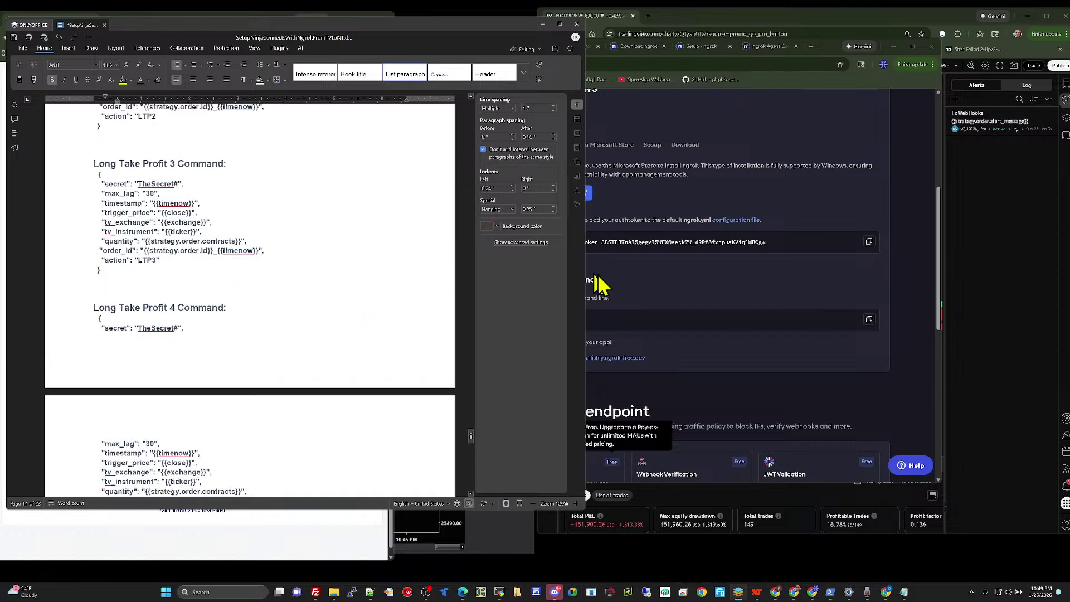
left_click(607, 290)
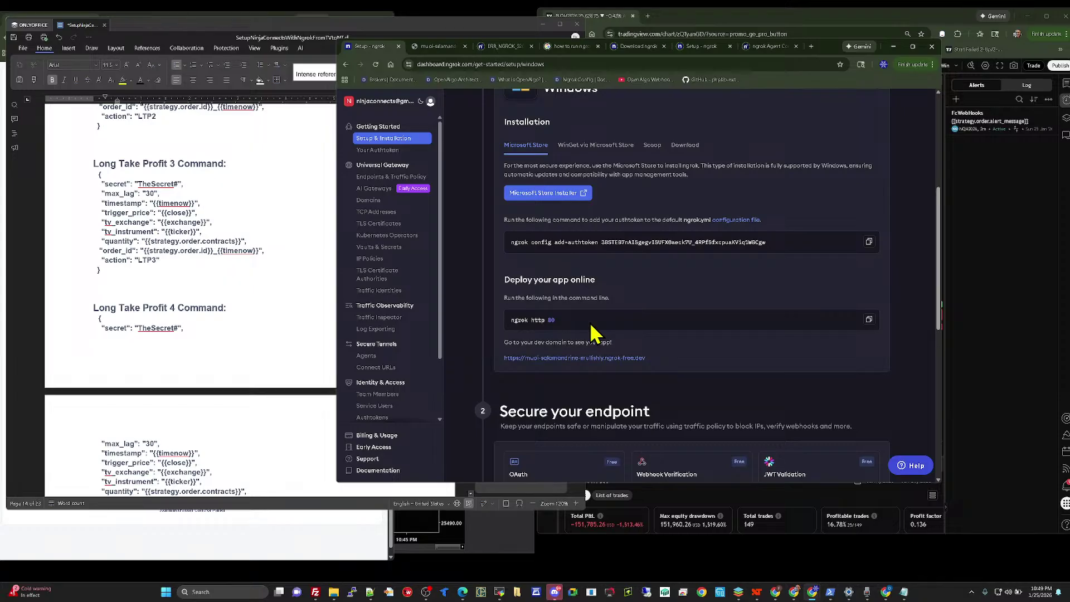
scroll(262, 239, "up", 10)
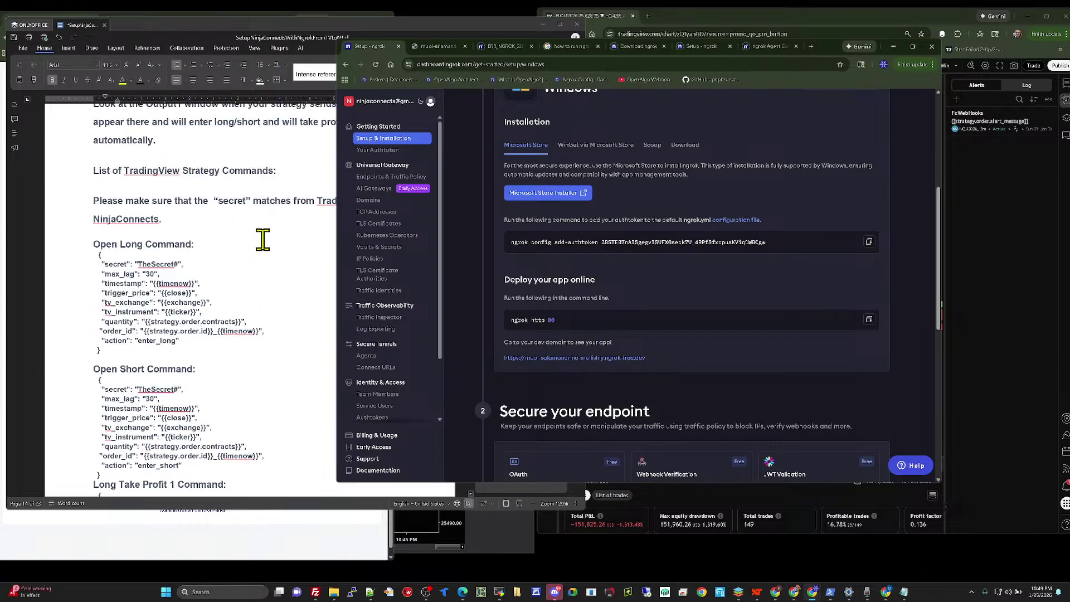
scroll(262, 240, "up", 10)
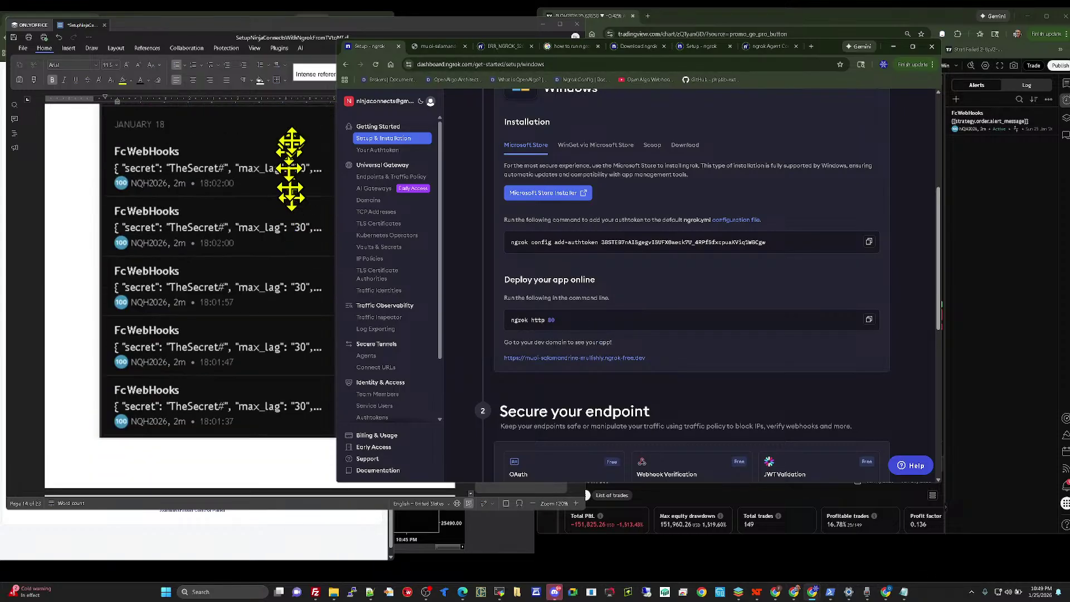
left_click(77, 172)
scroll(419, 301, "up", 10)
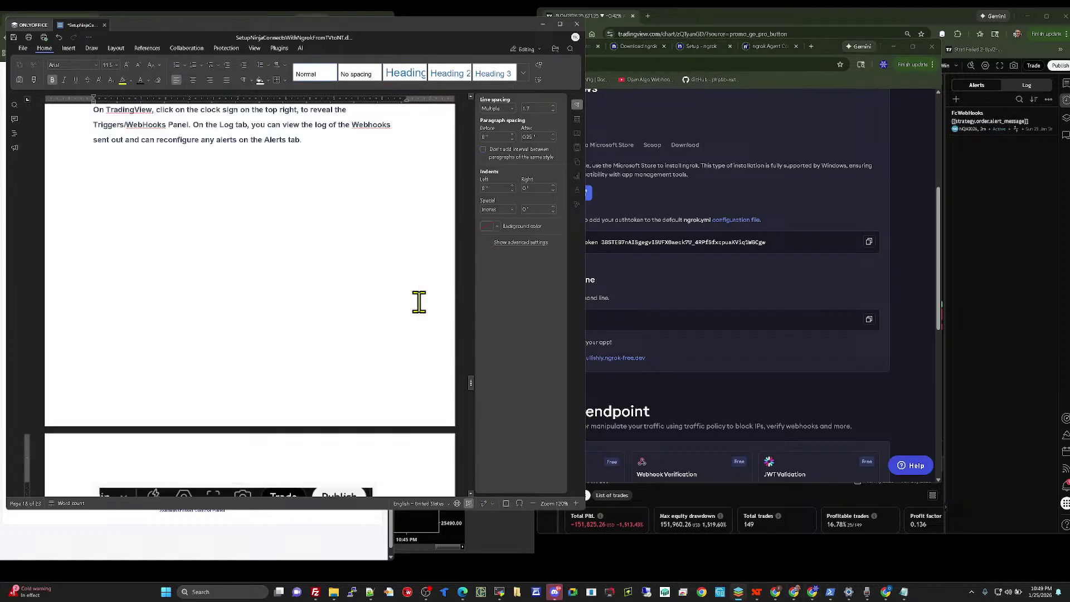
scroll(419, 302, "up", 10)
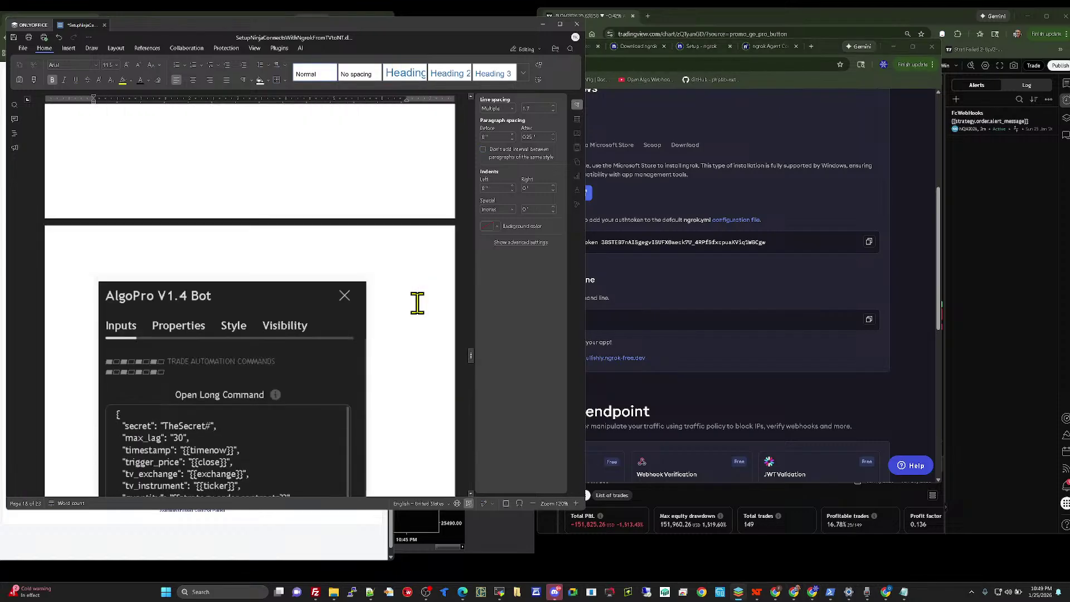
scroll(418, 303, "up", 10)
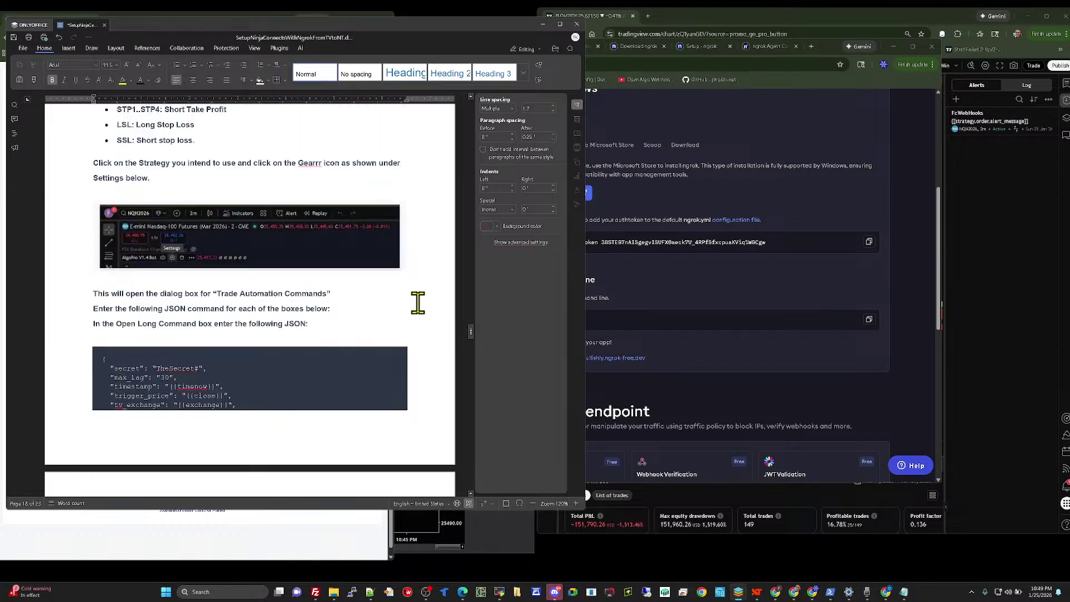
scroll(417, 302, "up", 8)
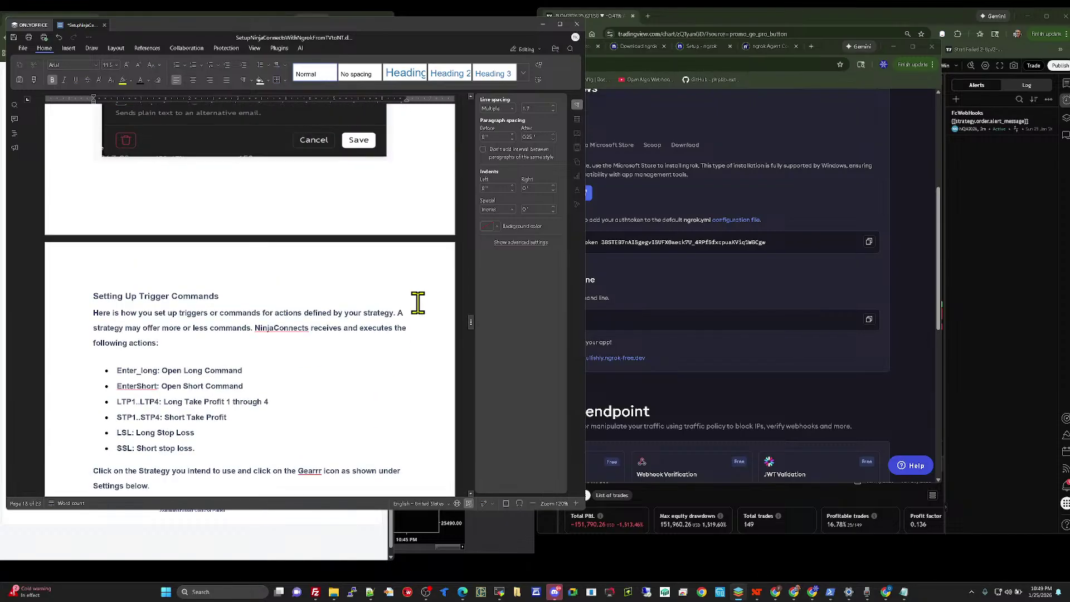
Step: Look back through the document's TradingView alert settings to the ngrok service install and start commands
scroll(355, 323, "up", 10)
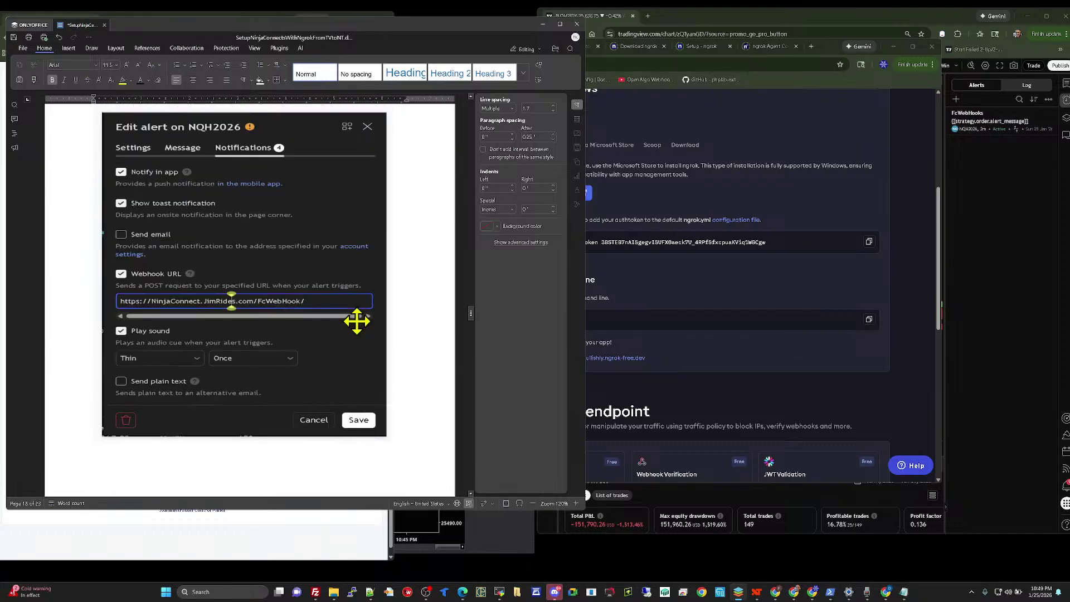
scroll(358, 320, "up", 3)
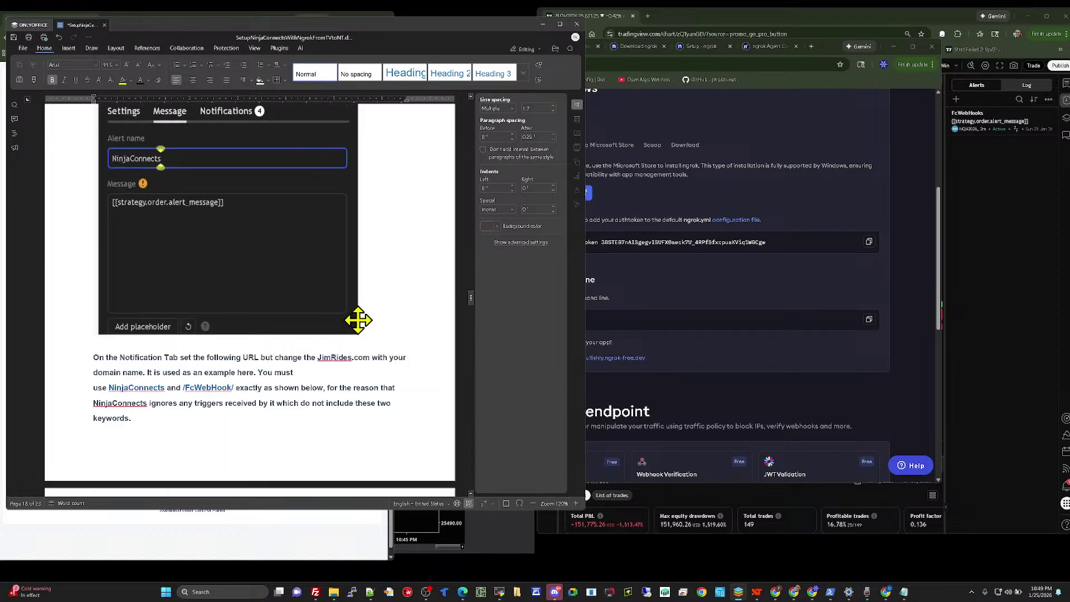
scroll(357, 320, "up", 5)
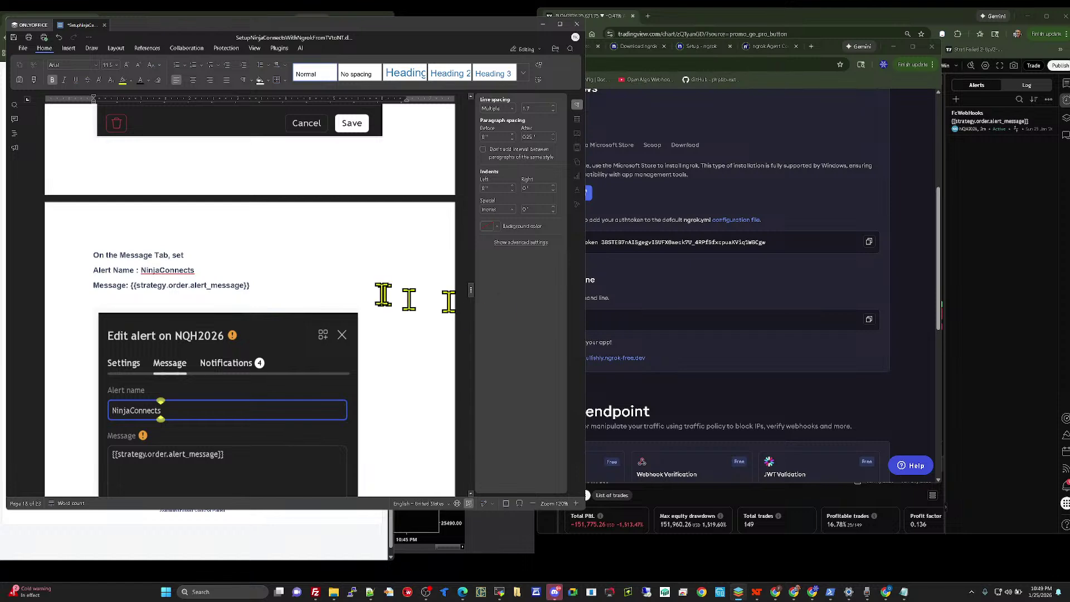
scroll(383, 292, "up", 9)
scroll(383, 291, "up", 15)
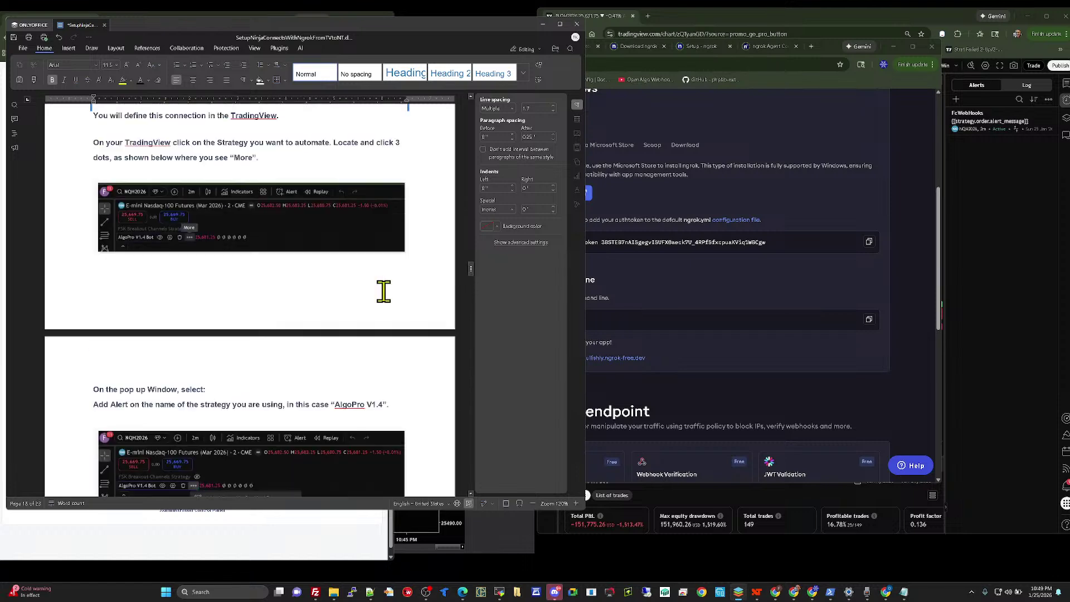
scroll(383, 291, "up", 12)
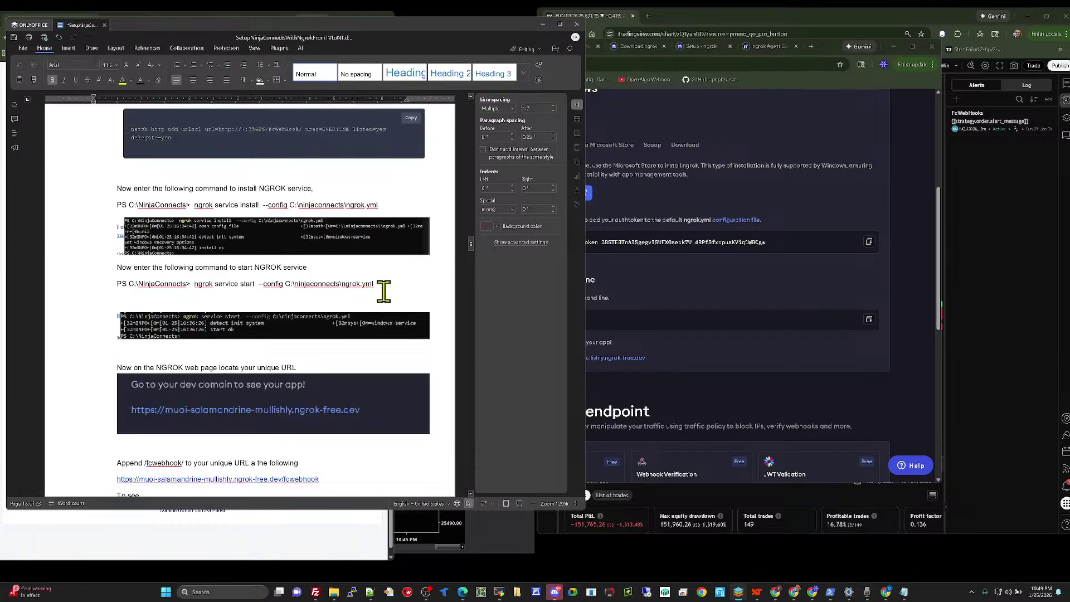
scroll(205, 262, "up", 2)
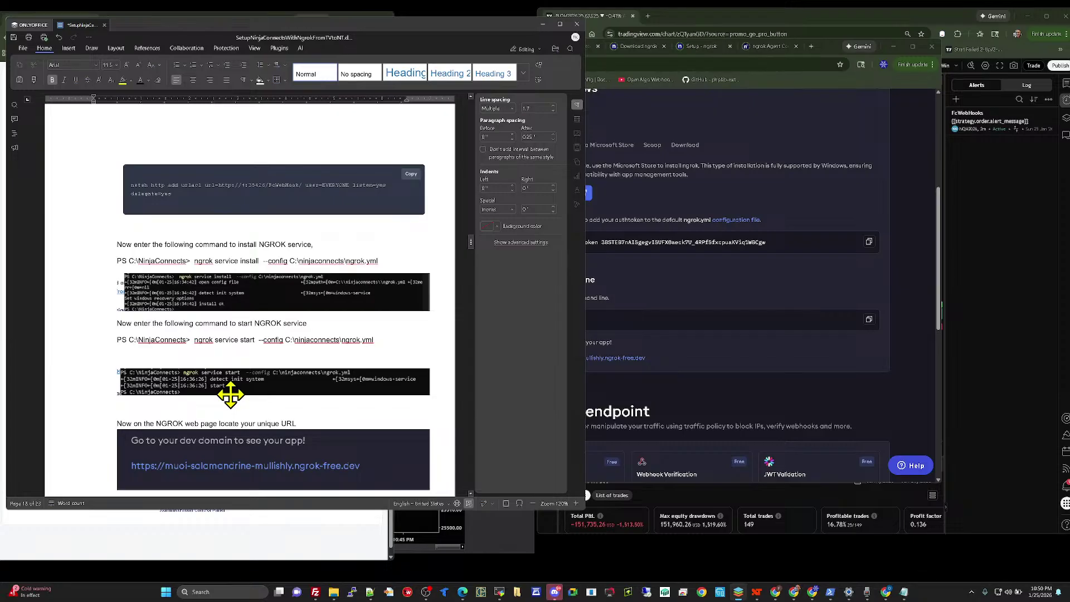
scroll(230, 394, "down", 1)
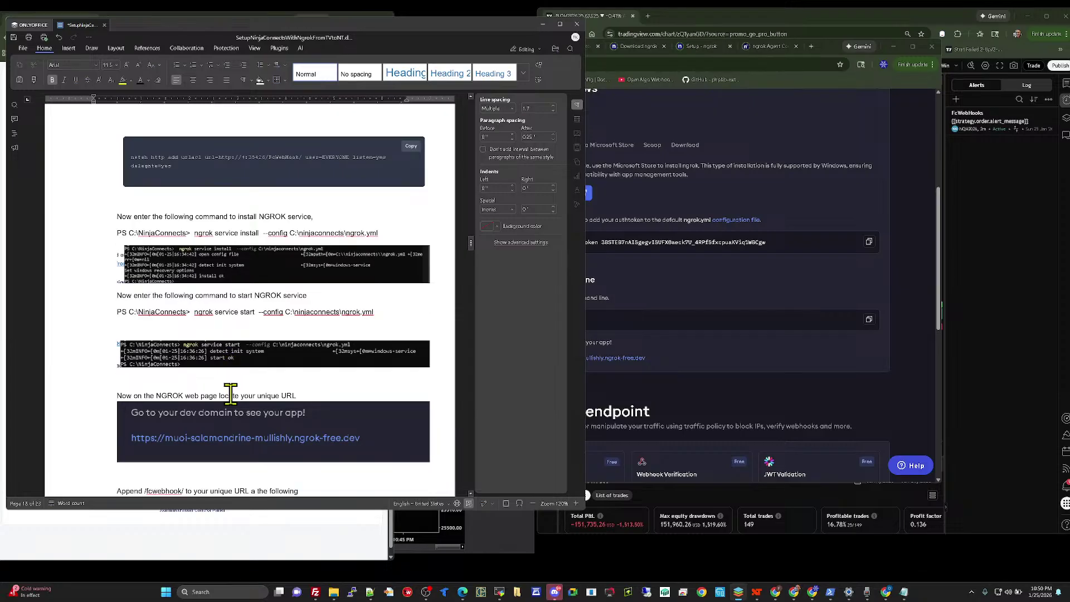
Step: Narrow the ngrok dashboard window beside the setup document and compare its dev domain URL with the document's /fcwebhook instructions
left_click(684, 390)
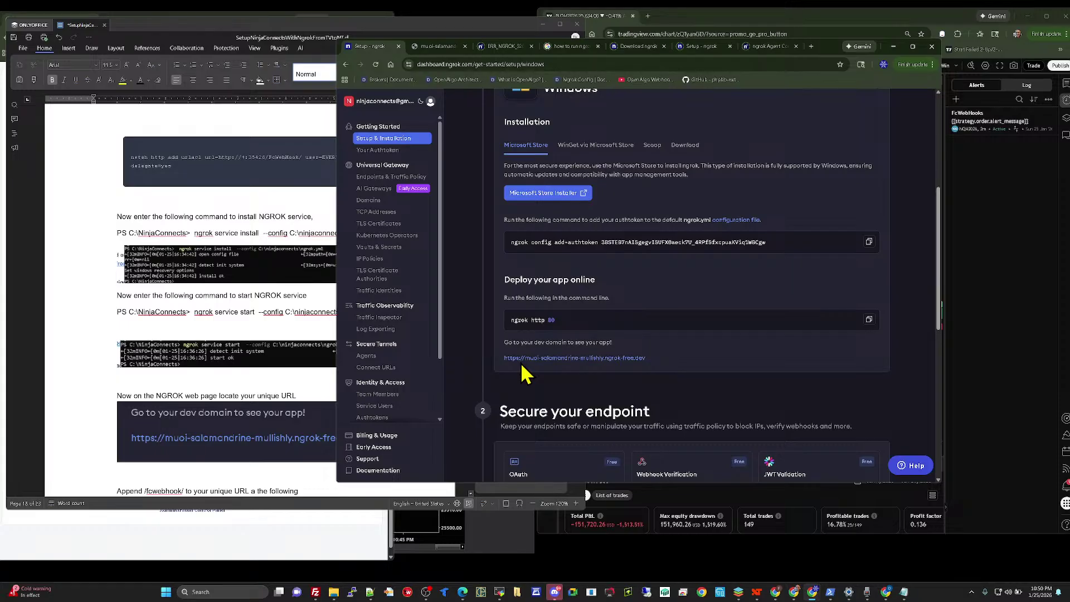
left_click(253, 472)
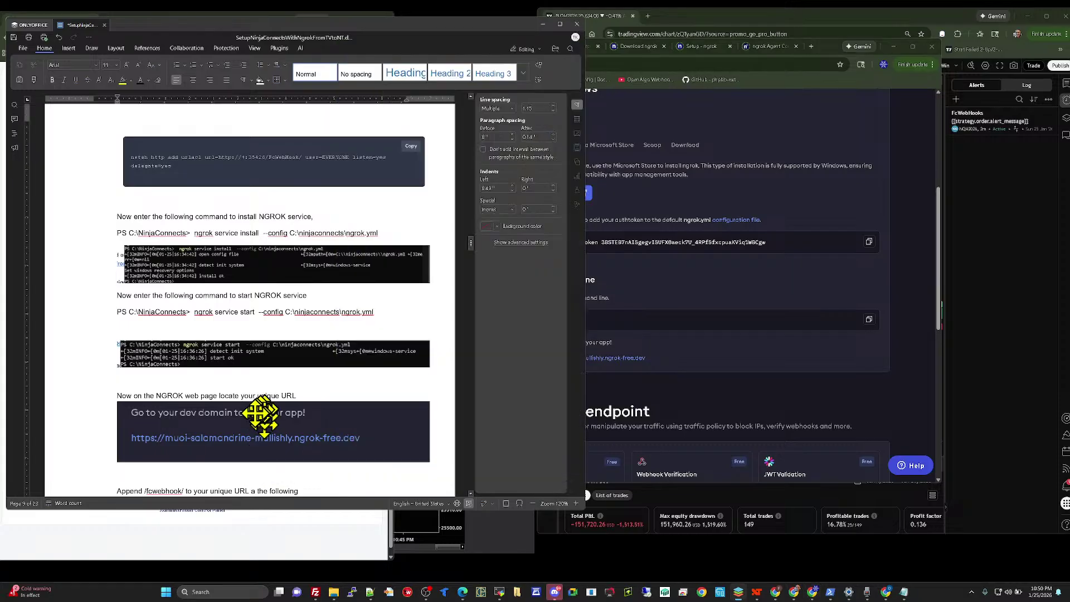
scroll(234, 440, "down", 3)
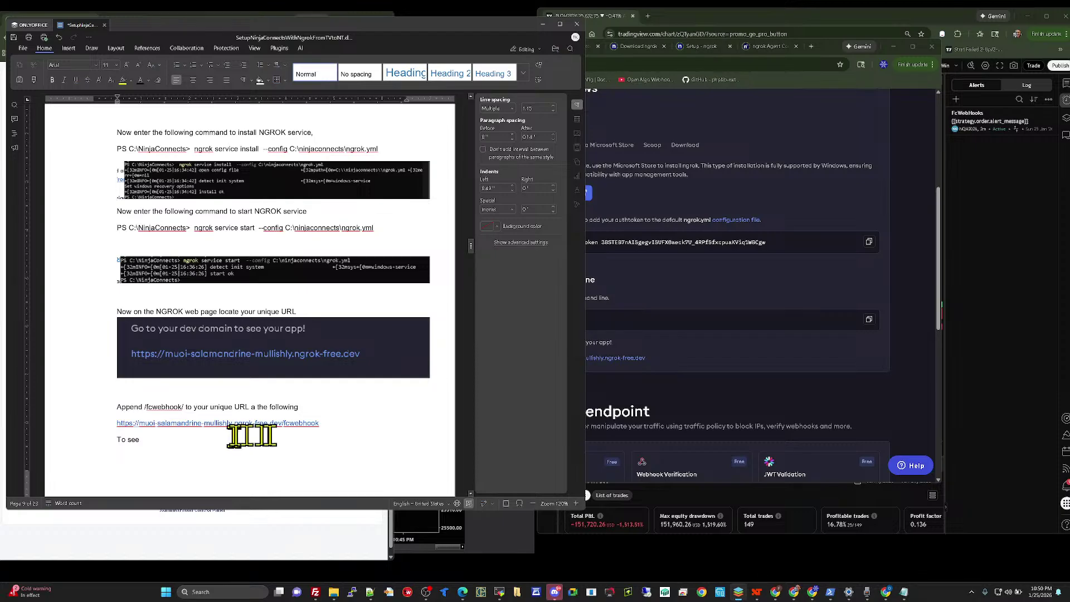
left_click(646, 334)
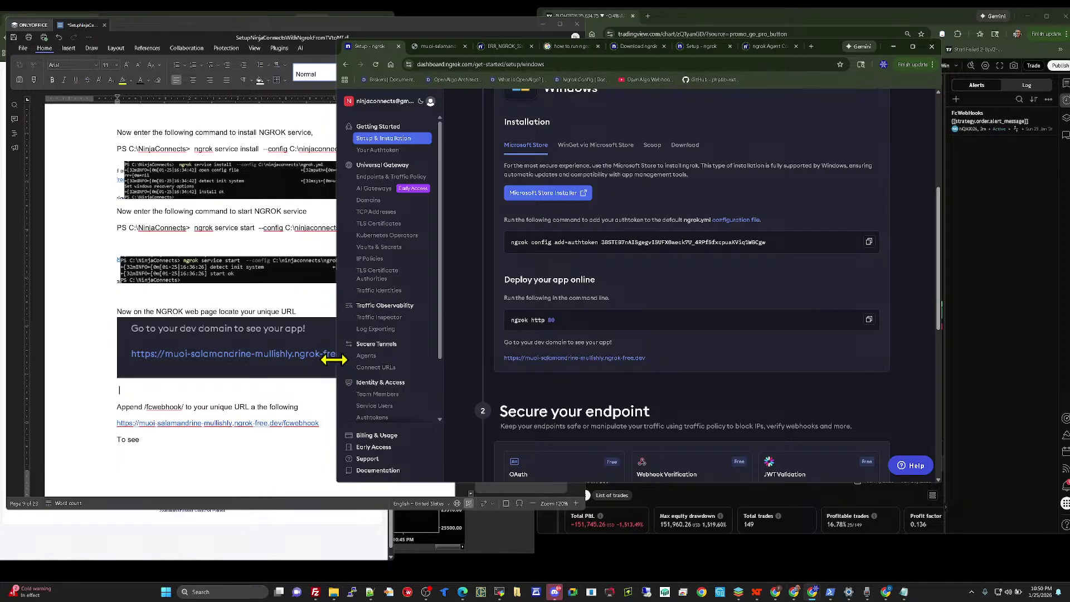
left_click_drag(333, 359, 472, 361)
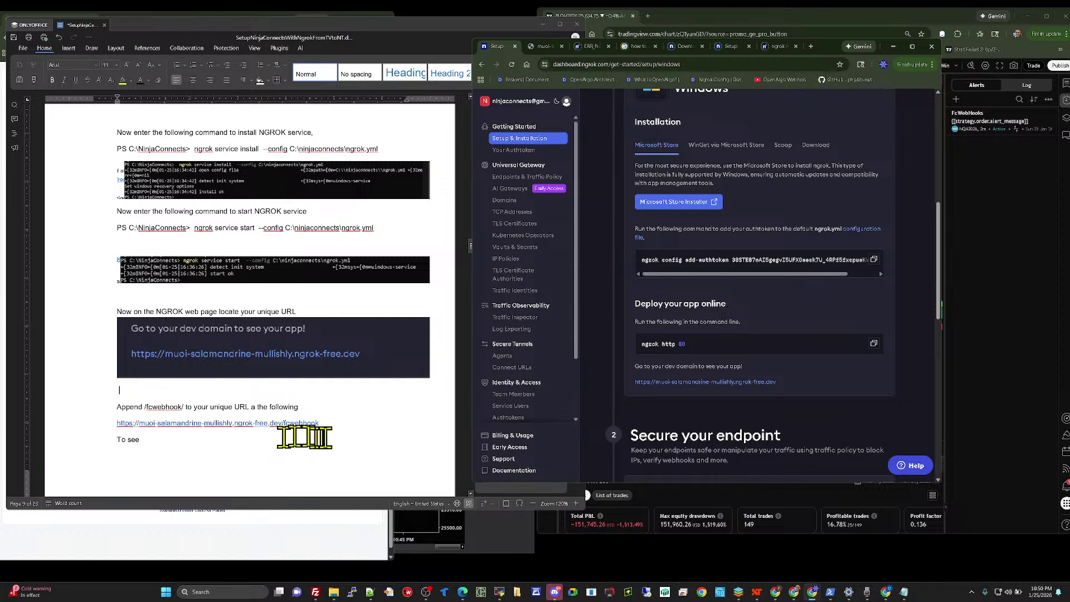
scroll(240, 440, "down", 4)
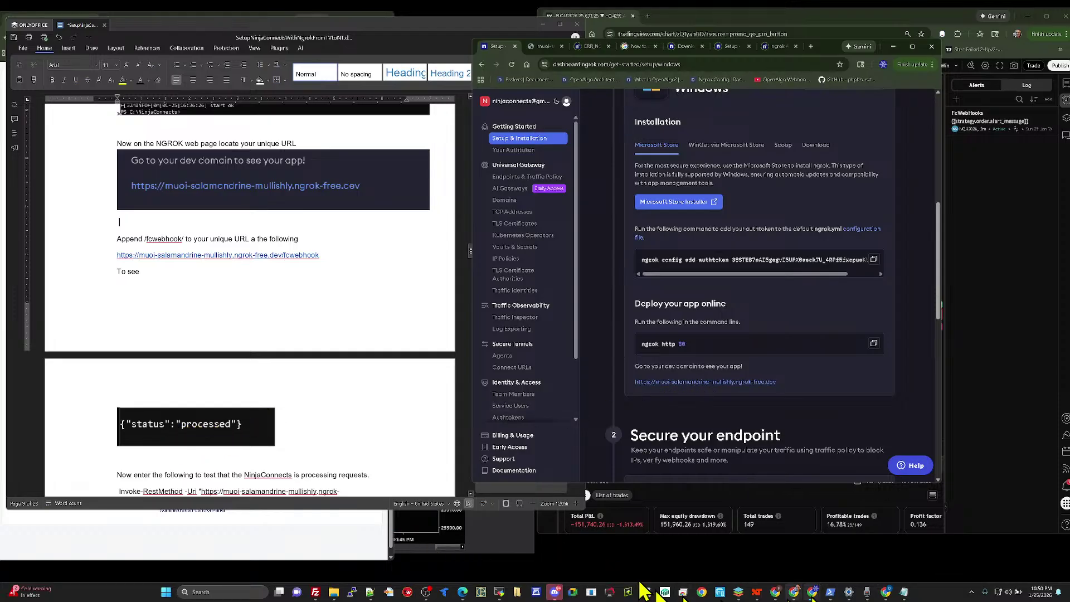
Step: Check the Administrator PowerShell sessions and bring forward the one with the Invoke-RestMethod enter_long test requests to FcWebHook
left_click(420, 28)
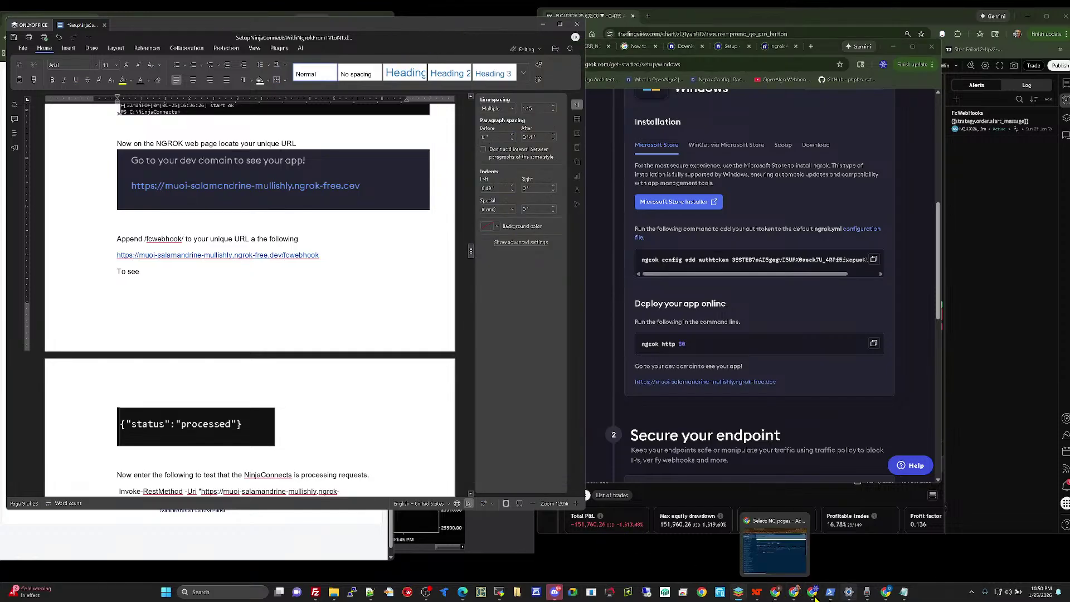
mouse_move(873, 592)
mouse_move(830, 592)
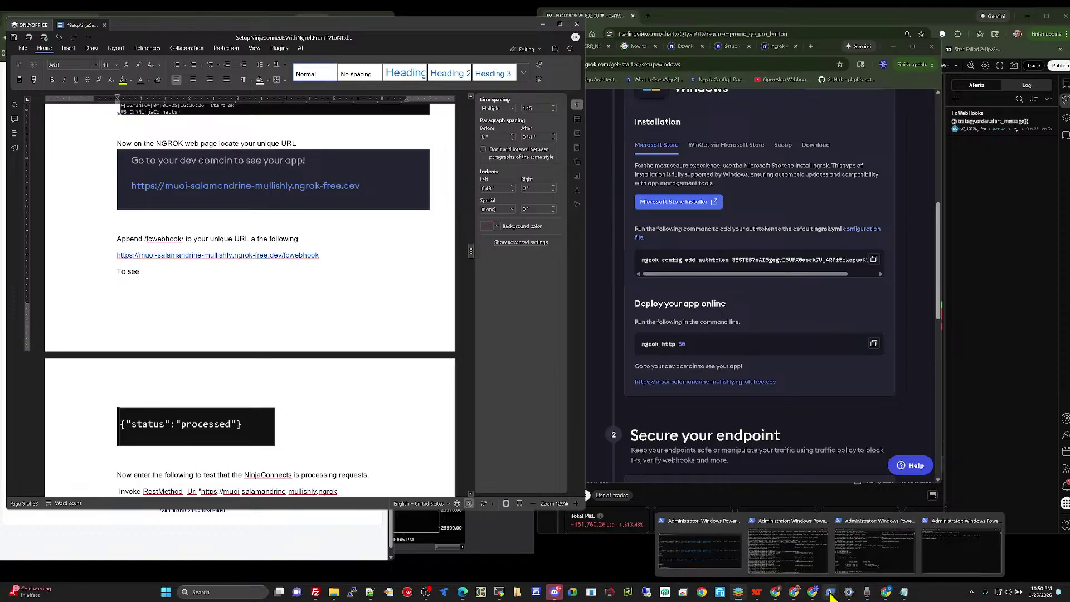
left_click(886, 568)
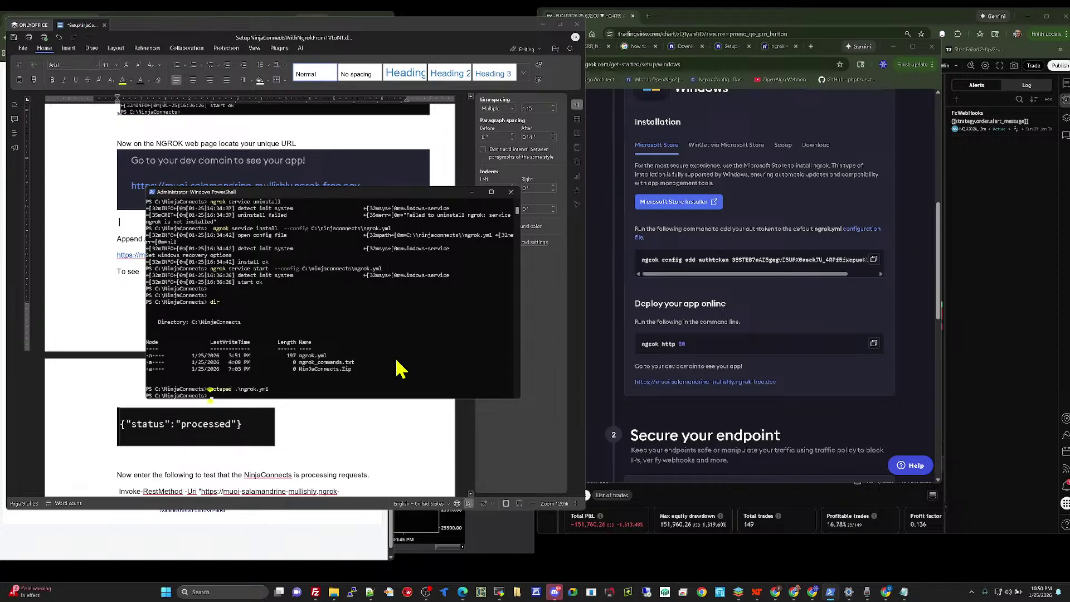
mouse_move(829, 593)
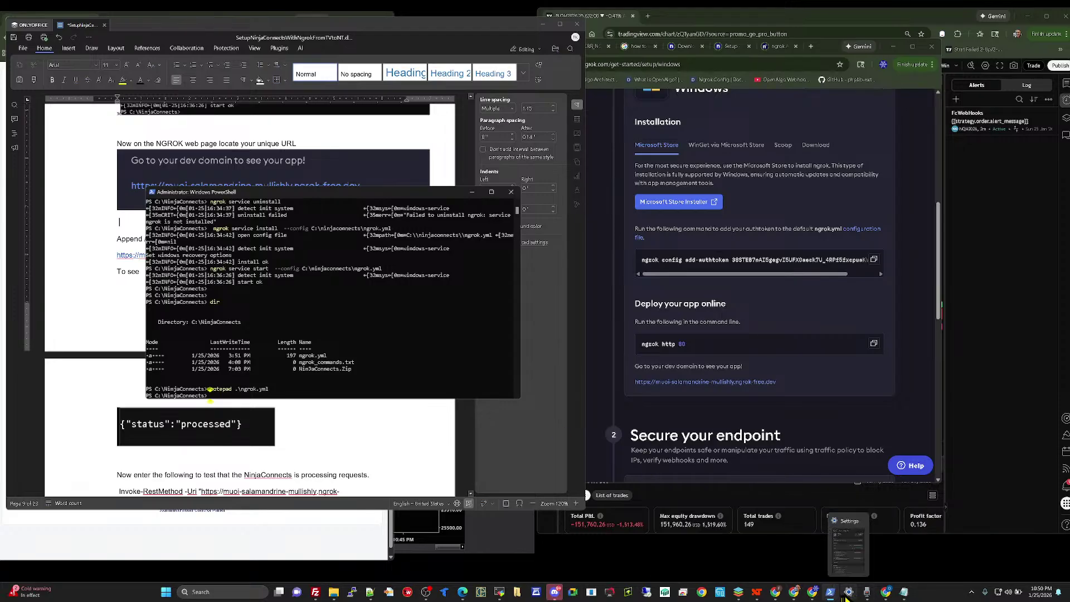
left_click(721, 520)
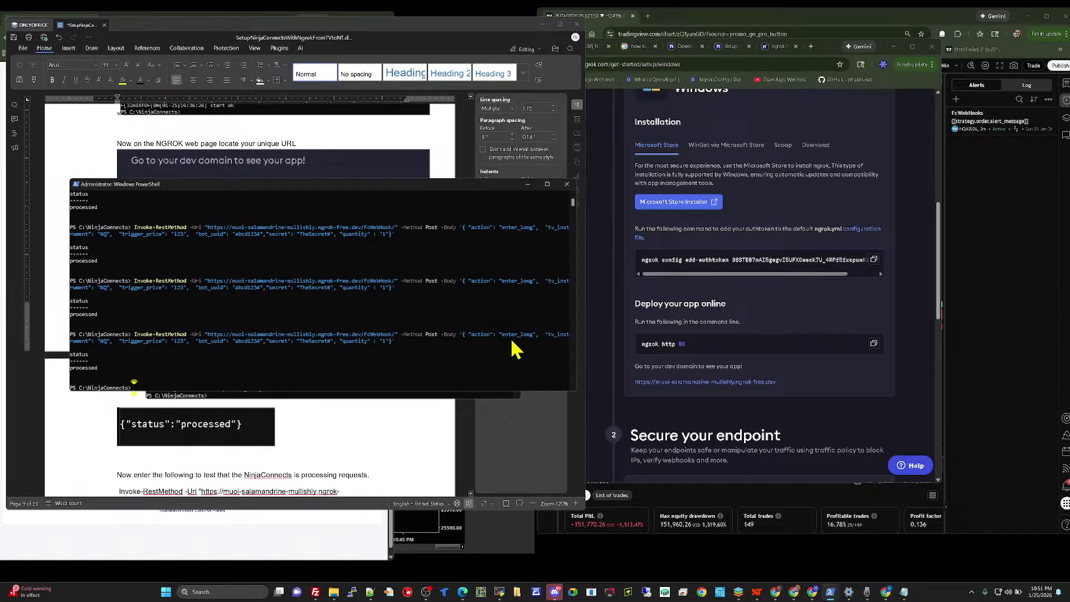
Step: Return to the setup document and go past the TradingView Setup section to the List of TradingView Strategy Commands
left_click(454, 411)
scroll(362, 266, "down", 10)
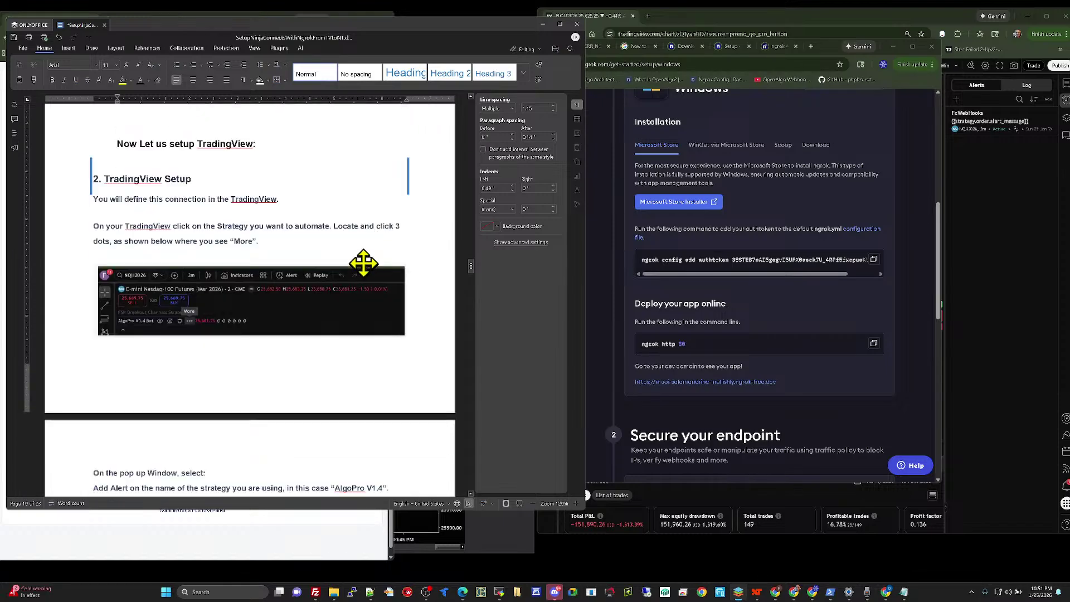
scroll(363, 263, "down", 15)
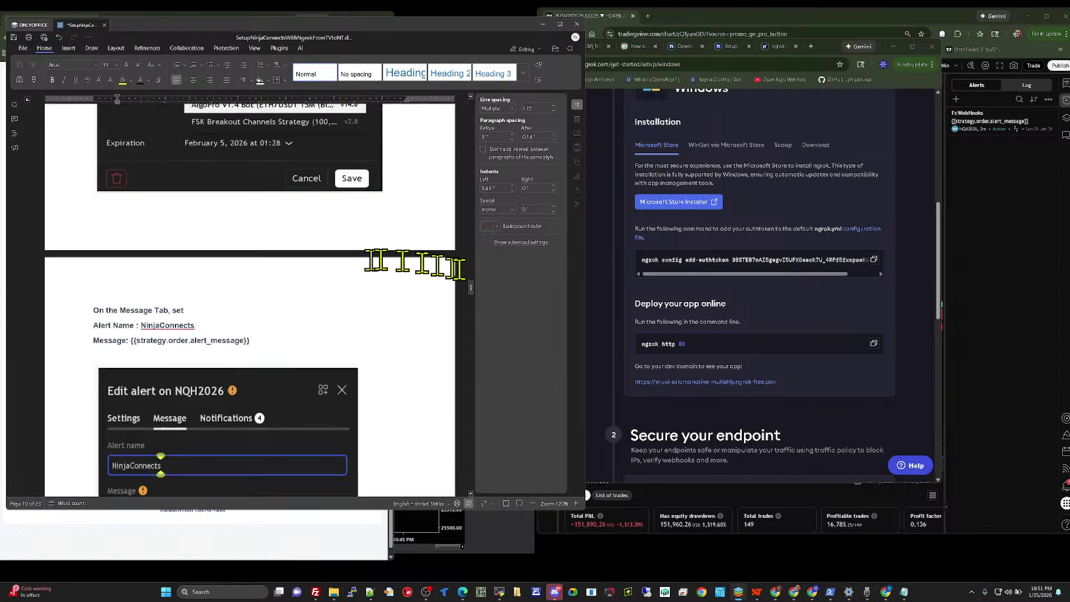
left_click_drag(471, 288, 484, 415)
scroll(303, 434, "down", 3)
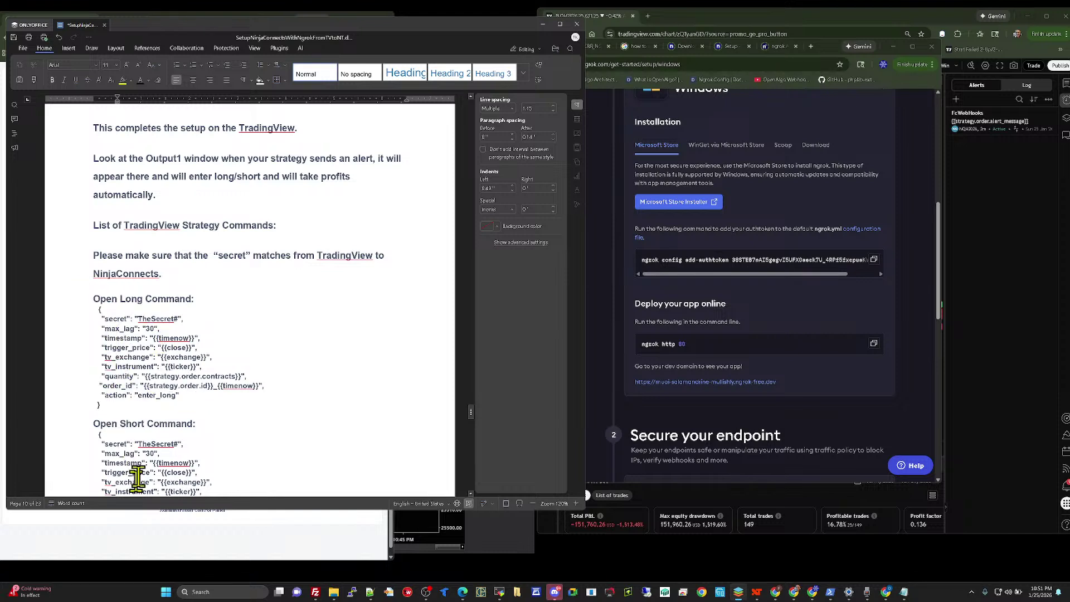
Step: Review the JSON for the Open Long, Open Short, Long Take Profit 1 and Long Take Profit 2 commands
scroll(211, 411, "down", 1)
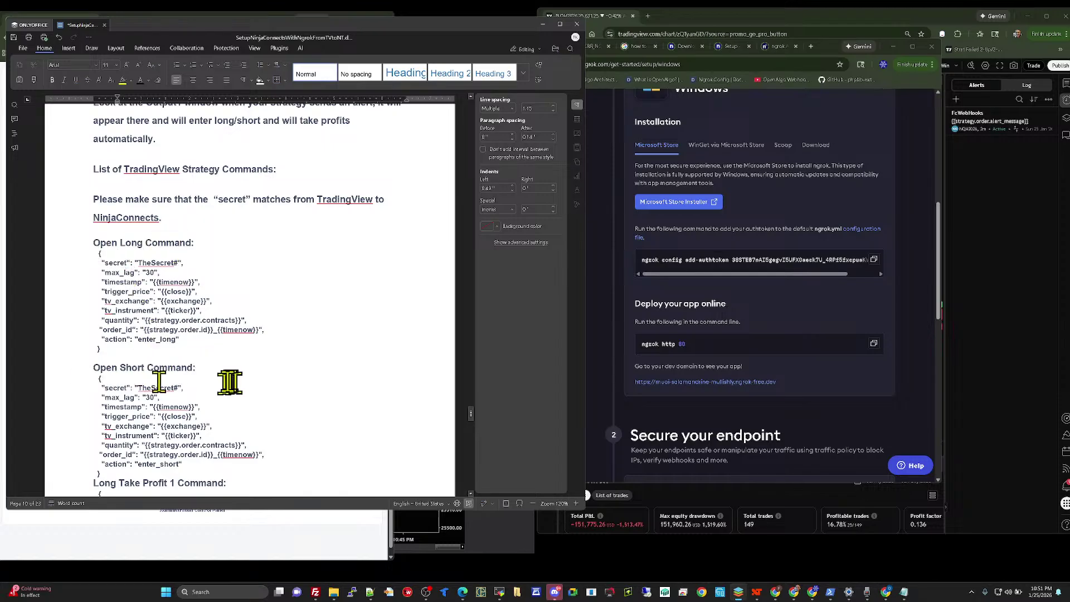
scroll(182, 471, "down", 5)
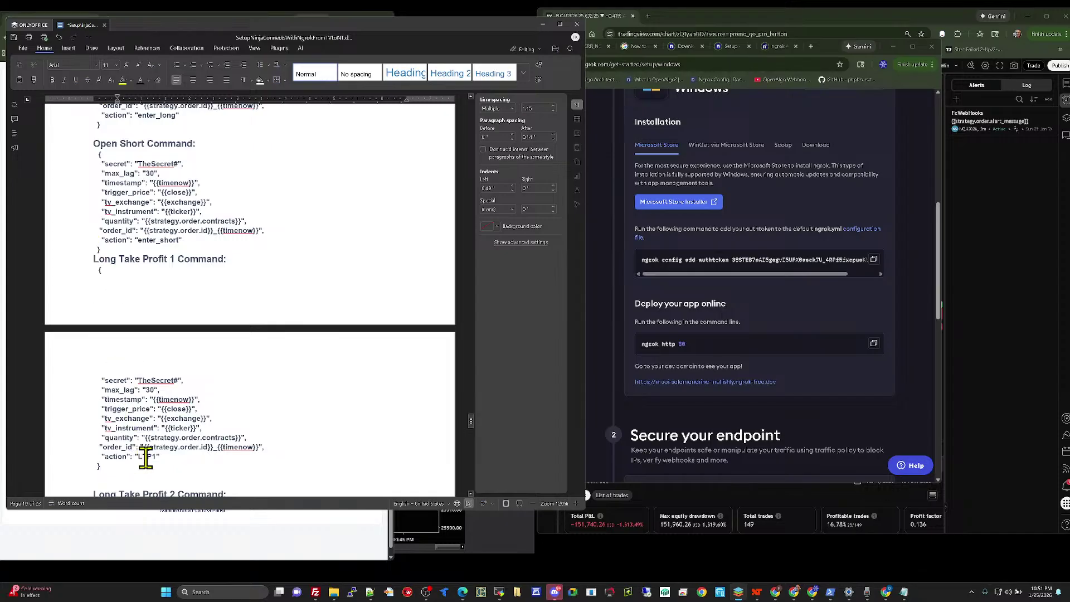
scroll(341, 394, "down", 1)
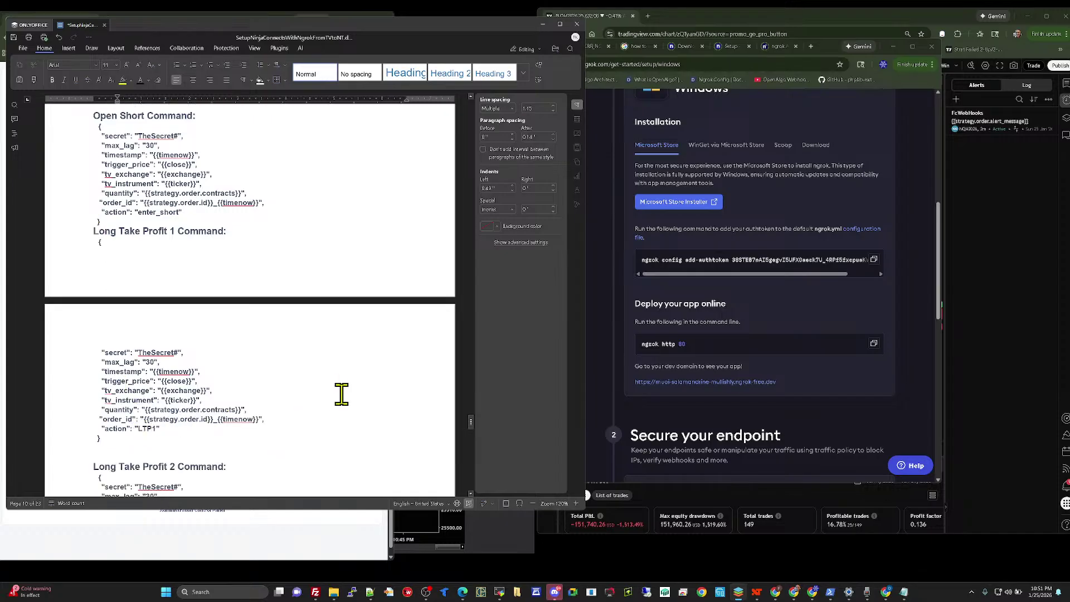
scroll(228, 362, "down", 1)
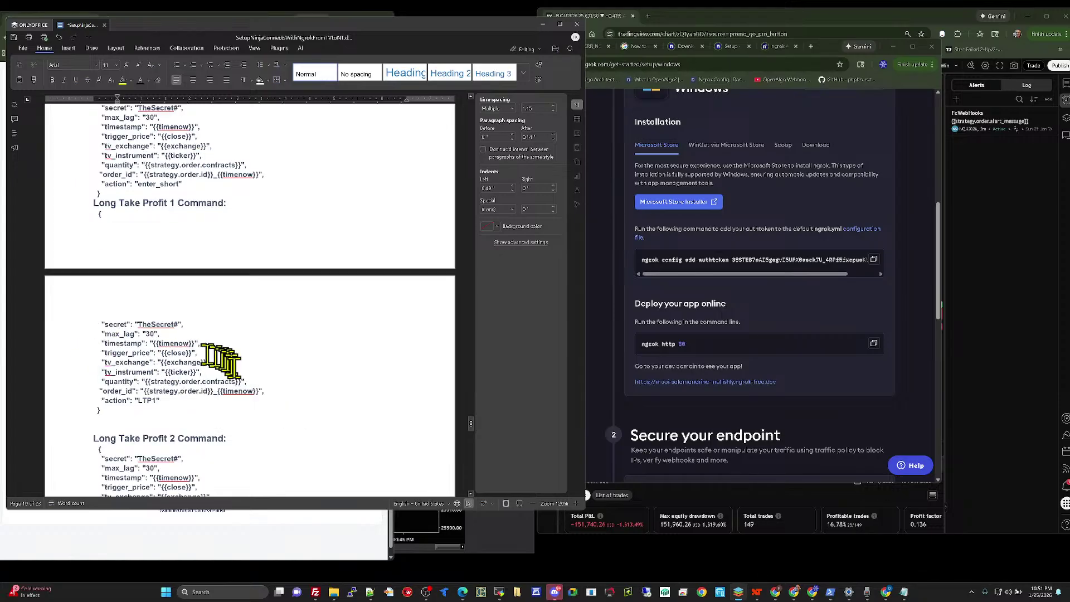
scroll(228, 368, "down", 2)
left_click(156, 478)
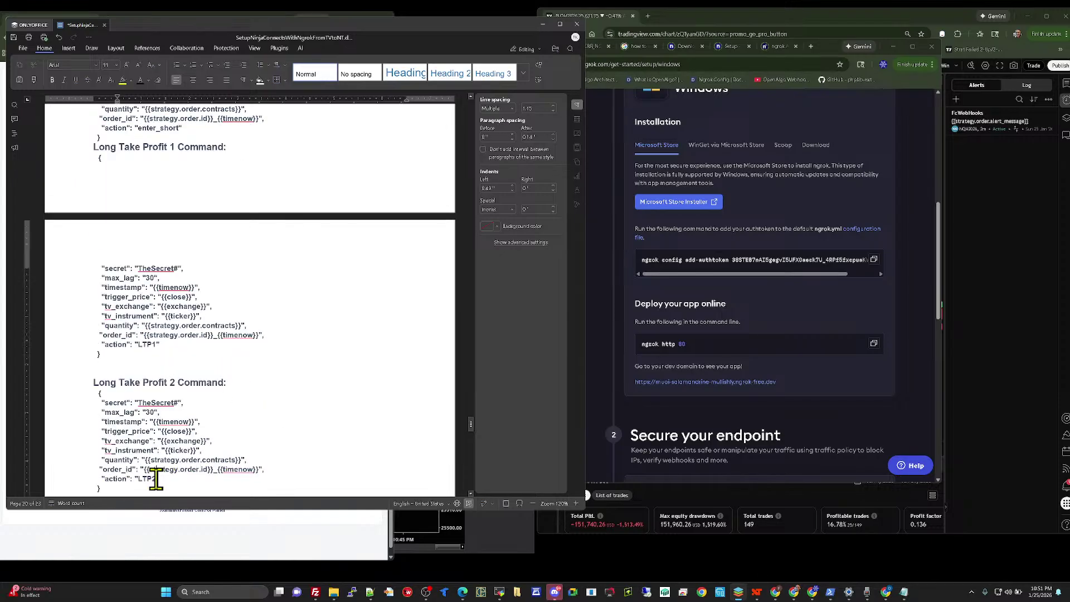
Step: Review the JSON for the Long Take Profit 3 and Long Take Profit 4 commands in the setup document
left_click(245, 492)
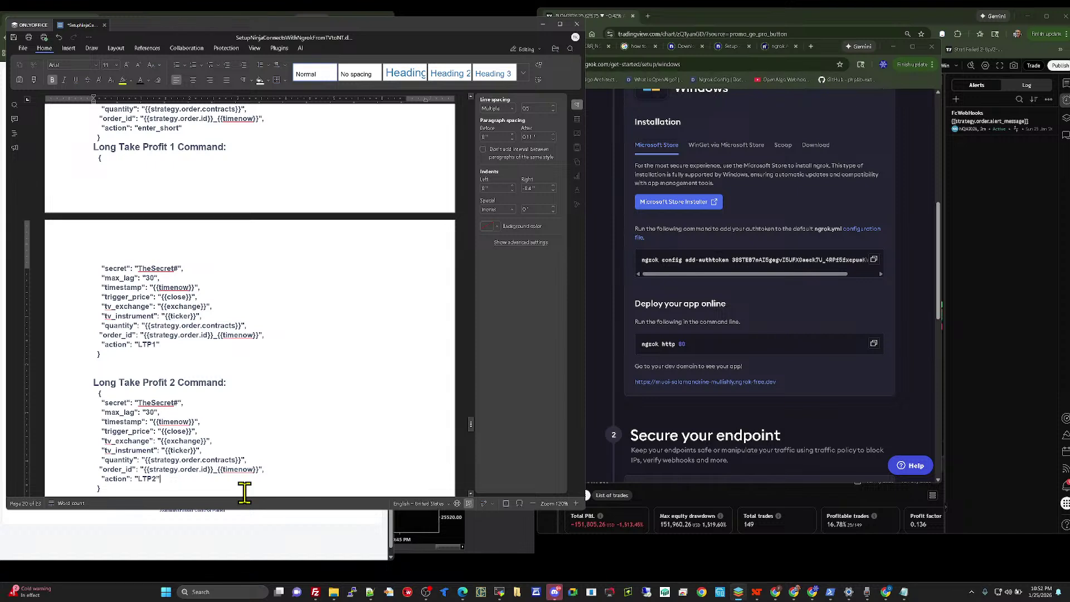
scroll(308, 371, "down", 5)
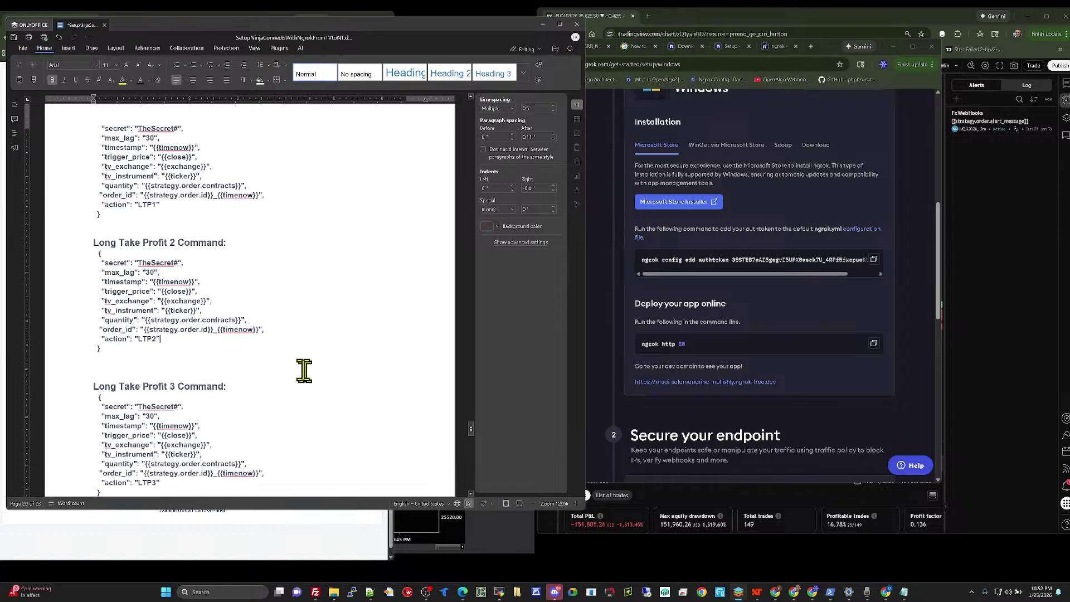
scroll(303, 371, "down", 3)
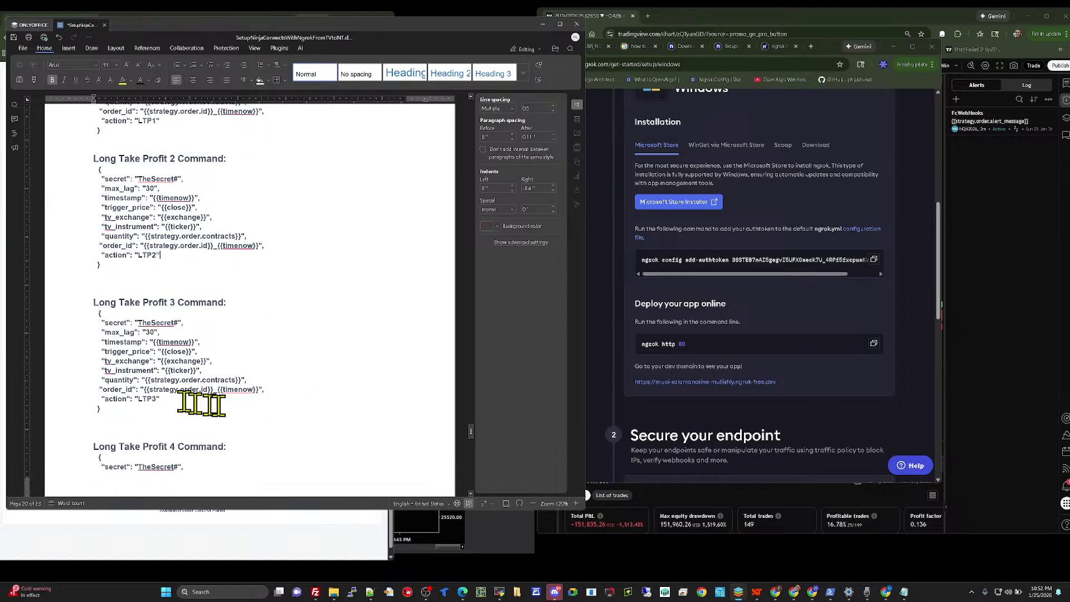
scroll(189, 398, "down", 8)
scroll(193, 396, "down", 6)
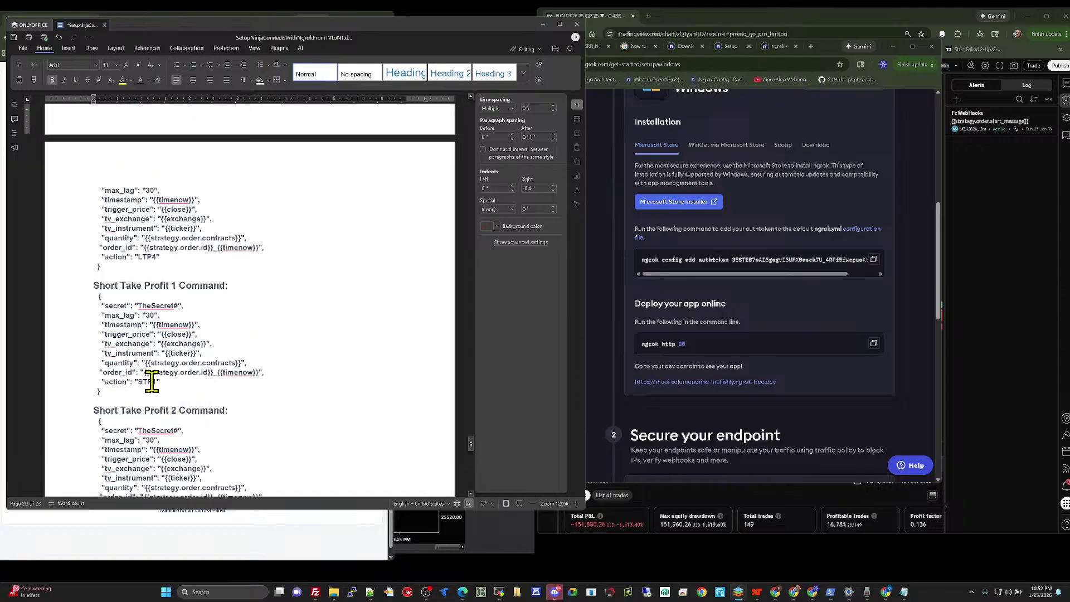
Step: Review the Short Take Profit 1 to 4 and Close Long and Close Short stop-loss commands, and save the setup document
scroll(151, 381, "down", 4)
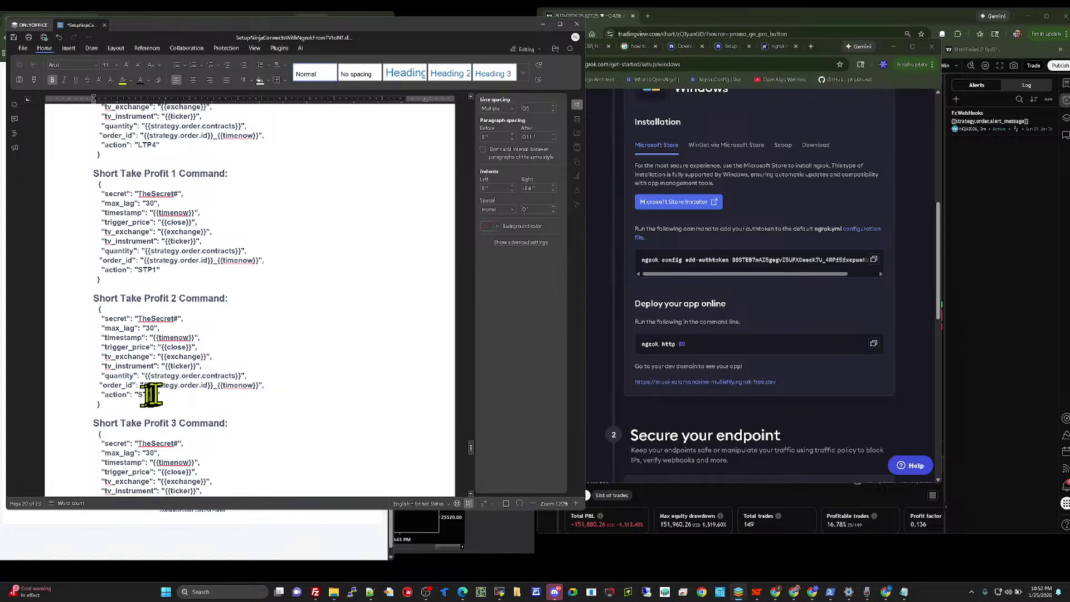
scroll(155, 397, "down", 4)
scroll(162, 403, "down", 2)
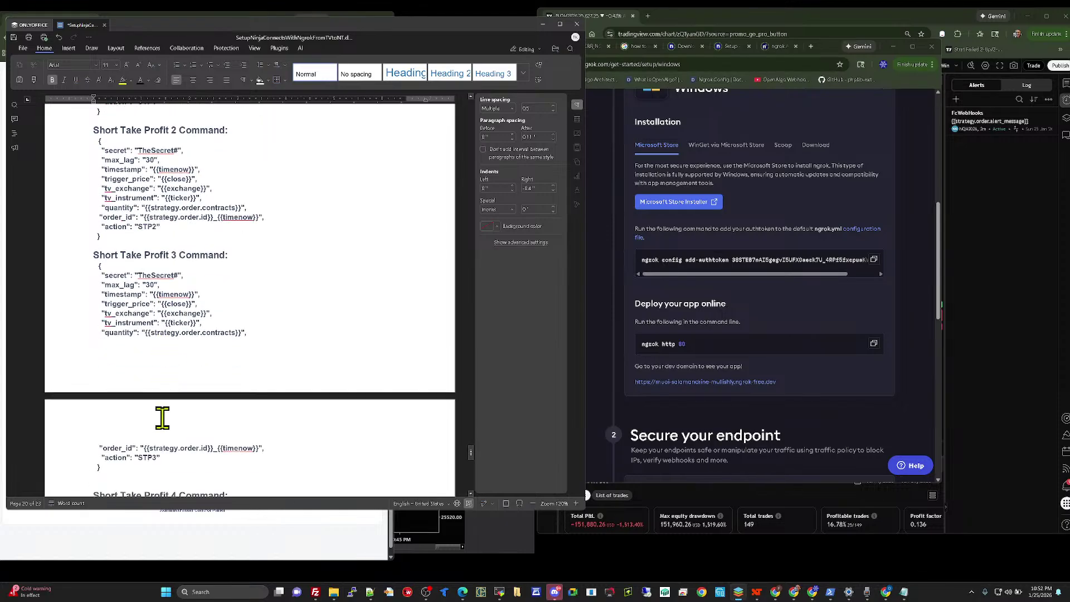
scroll(194, 438, "down", 5)
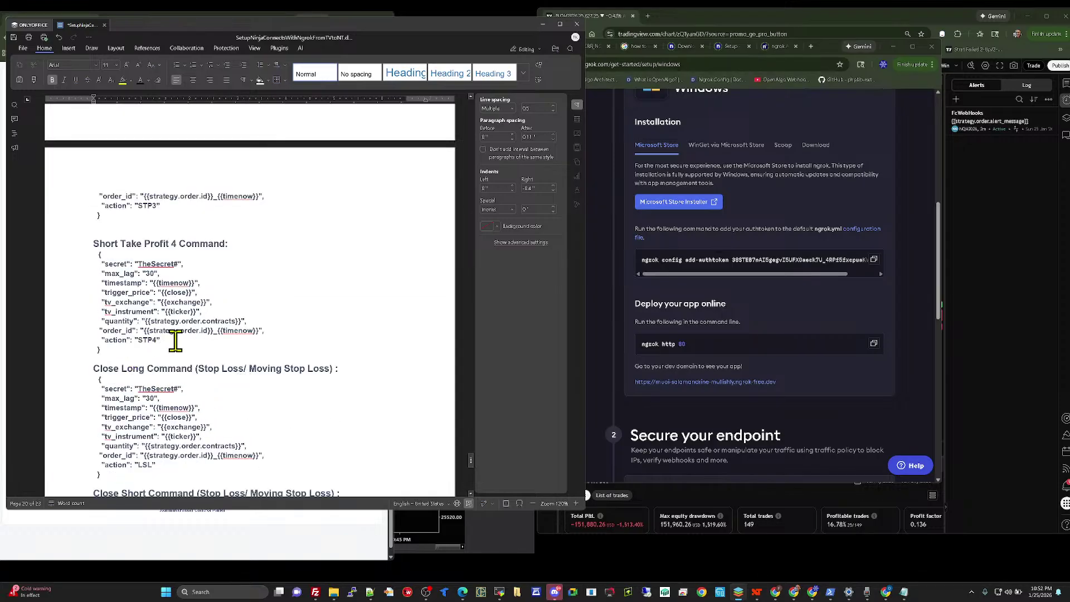
scroll(174, 342, "down", 2)
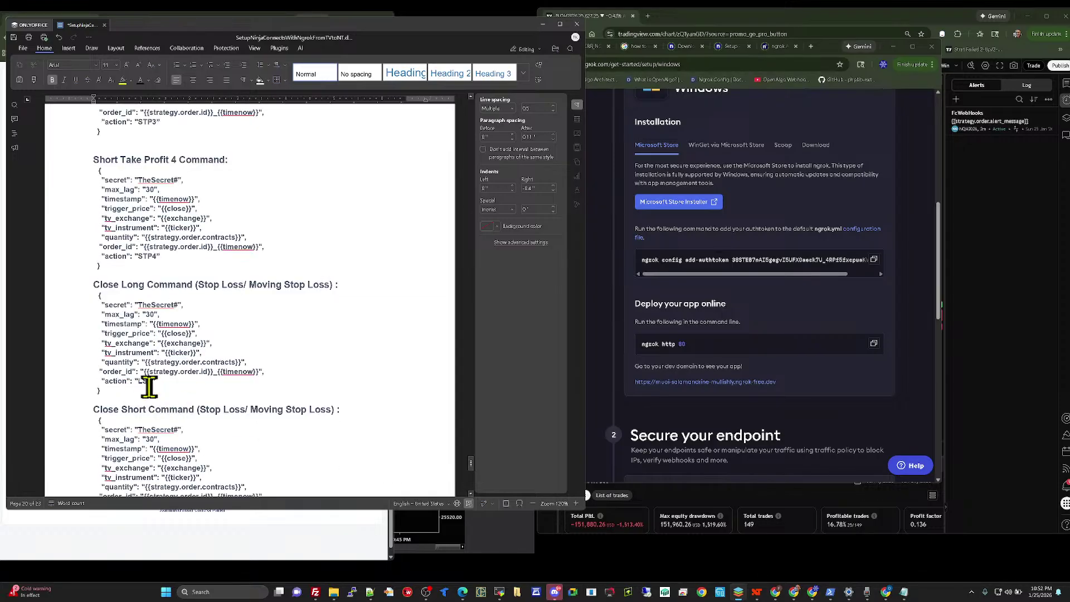
scroll(185, 412, "down", 2)
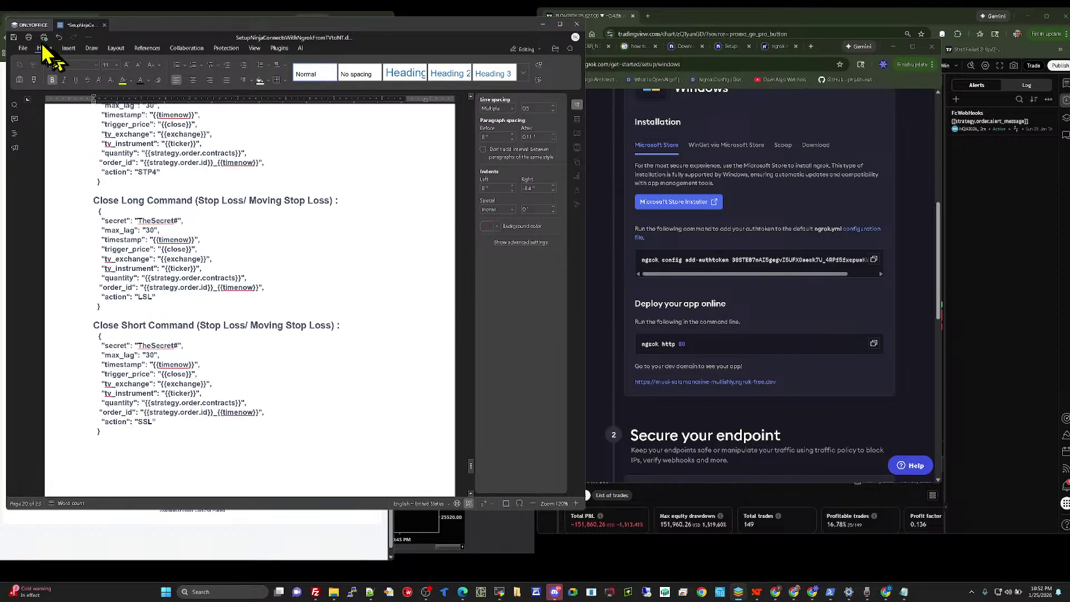
left_click(13, 37)
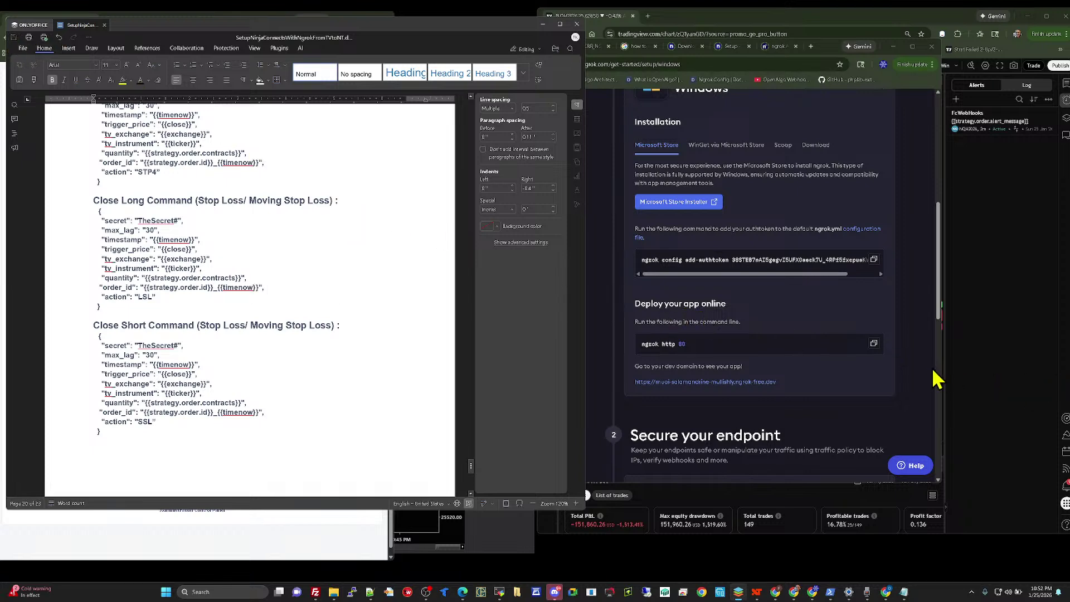
Step: Switch to the NinjaConnects support site in the browser, open its pricing and features page, and widen the window to show all four plans
left_click(325, 543)
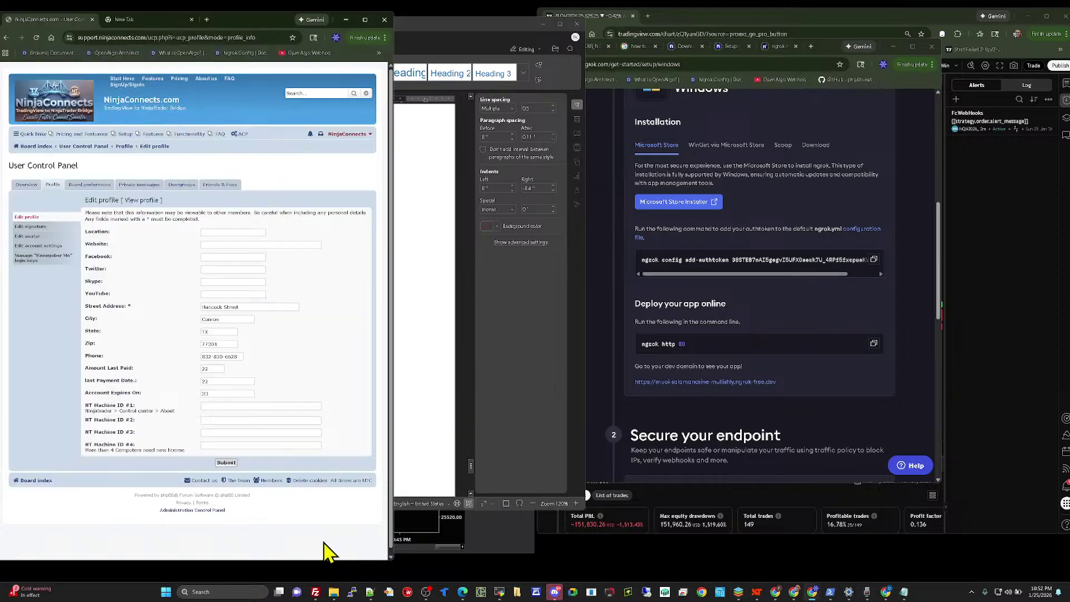
left_click(82, 138)
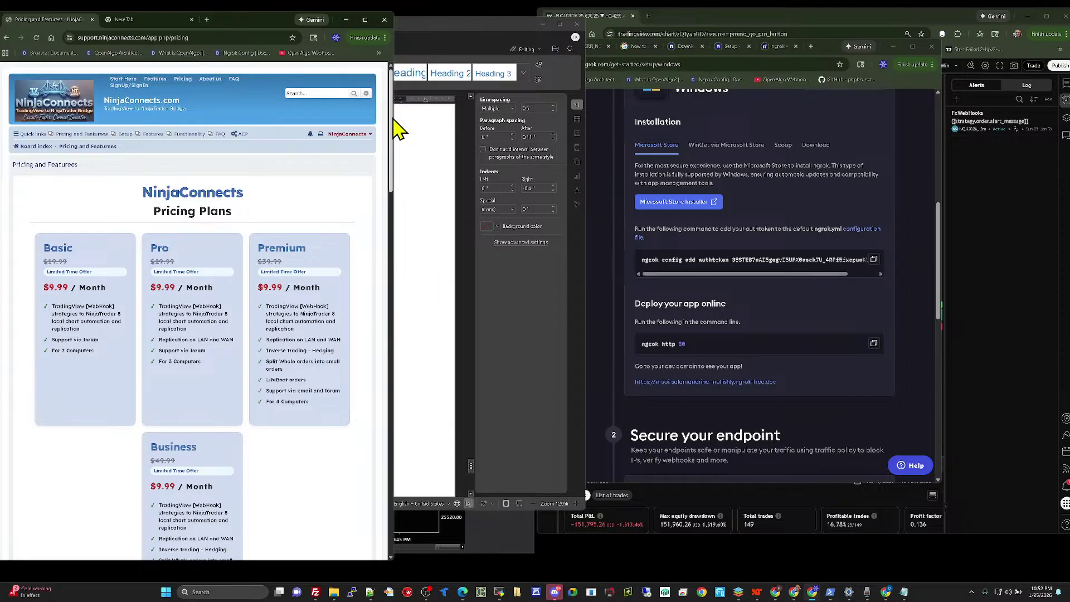
left_click_drag(399, 115, 648, 143)
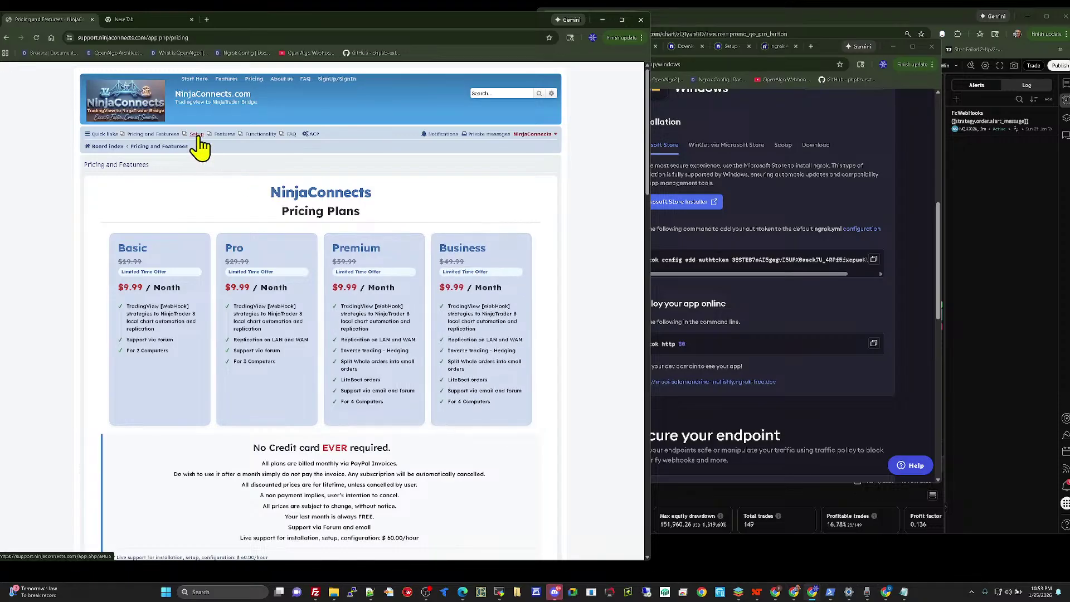
Step: Review the billing terms, the NinjaConnects V62 overview and the Advanced Hedging section of the pricing page
scroll(209, 178, "down", 4)
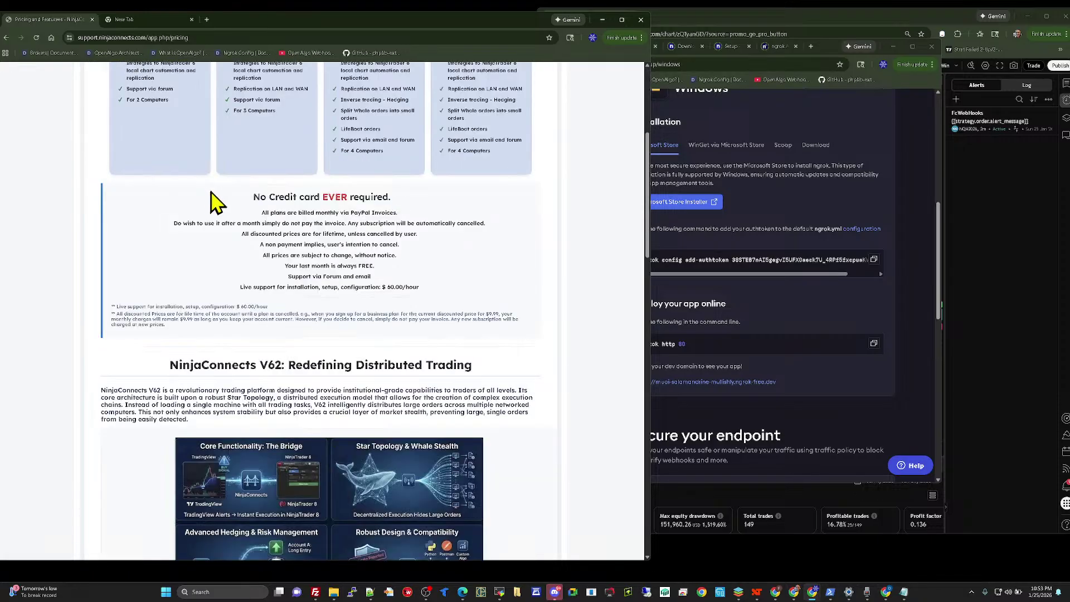
scroll(220, 202, "down", 3)
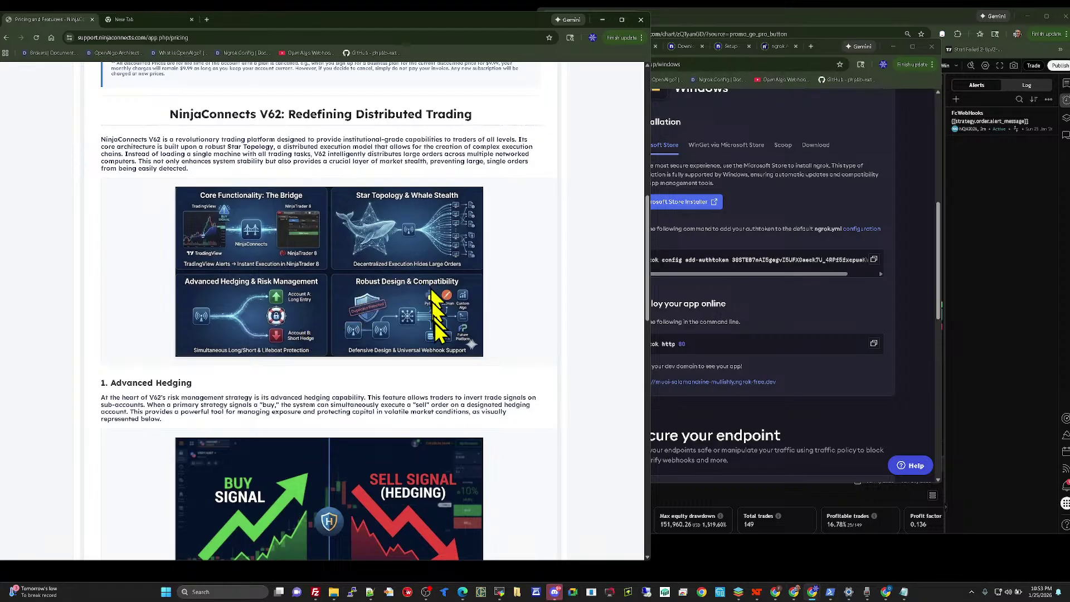
scroll(438, 331, "down", 2)
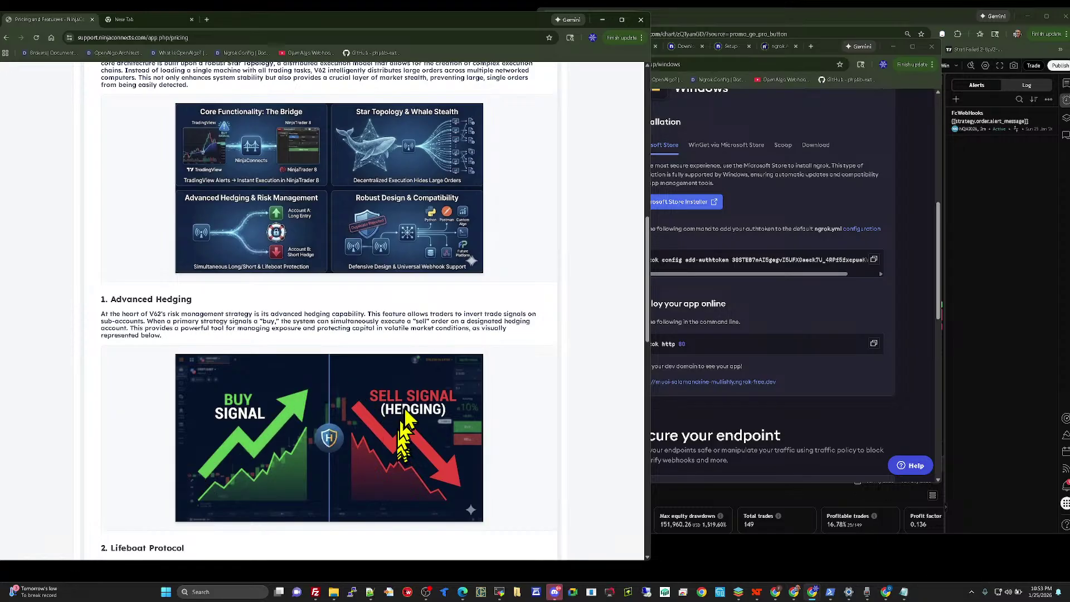
scroll(513, 373, "down", 3)
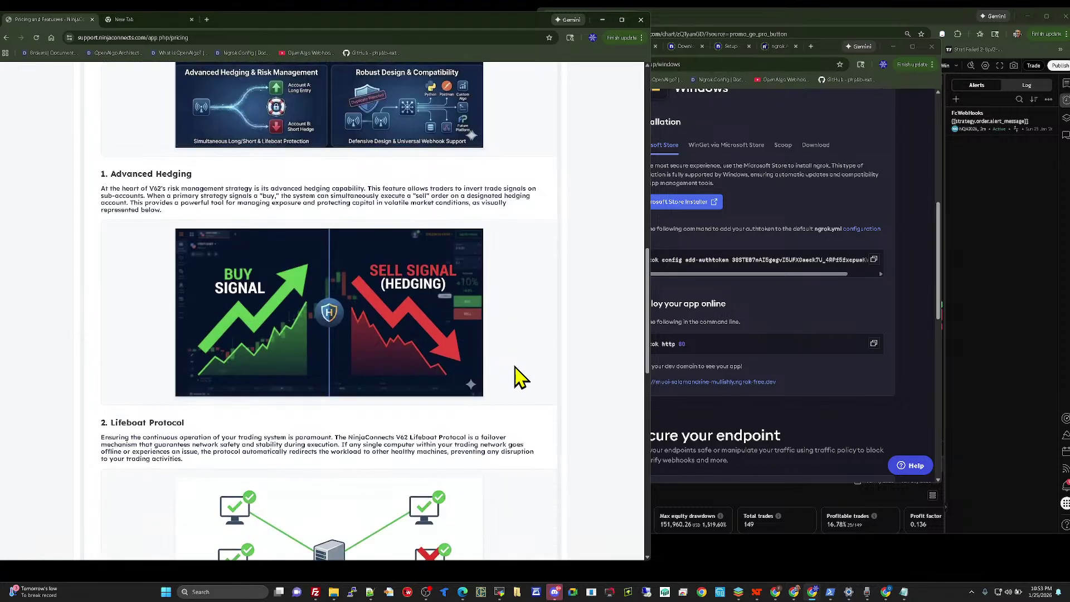
Step: Read the Lifeboat Protocol, Multi-Chart / Multi-Strategy and Order Replication sections
scroll(489, 301, "down", 3)
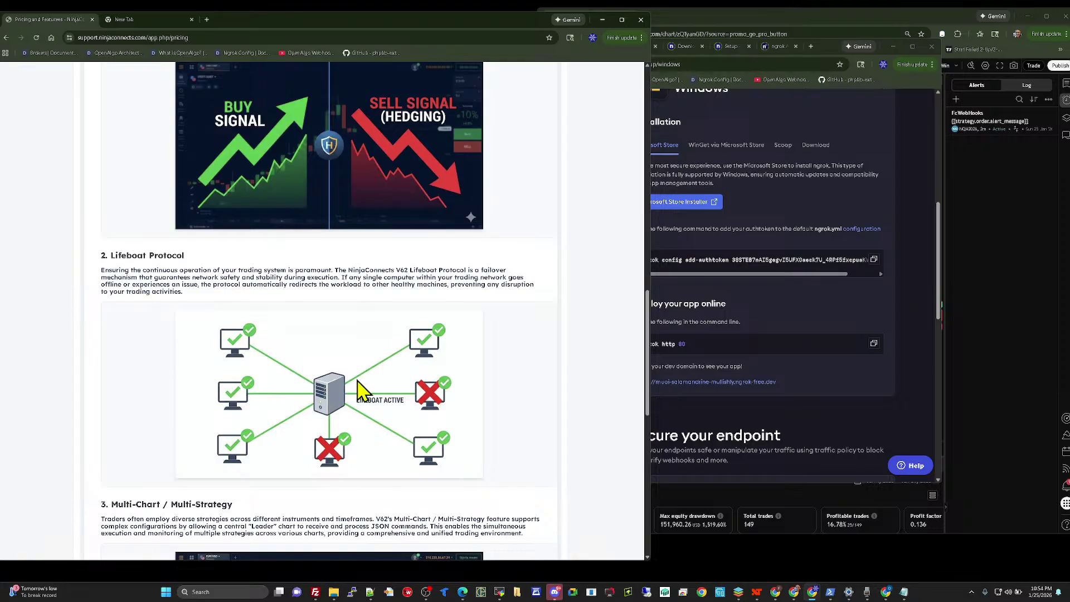
scroll(362, 391, "down", 1)
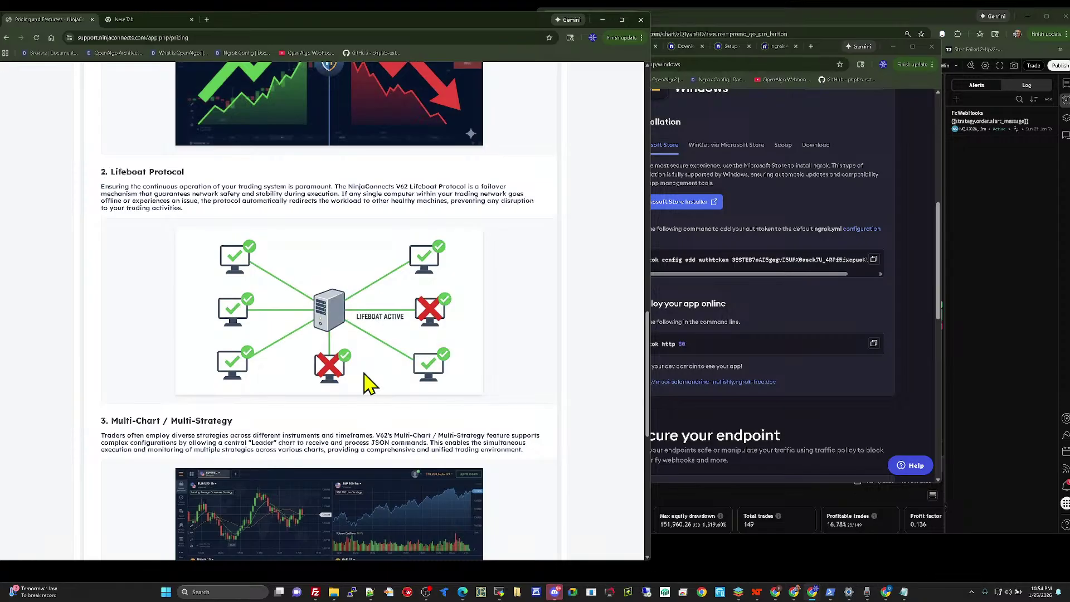
scroll(367, 383, "down", 2)
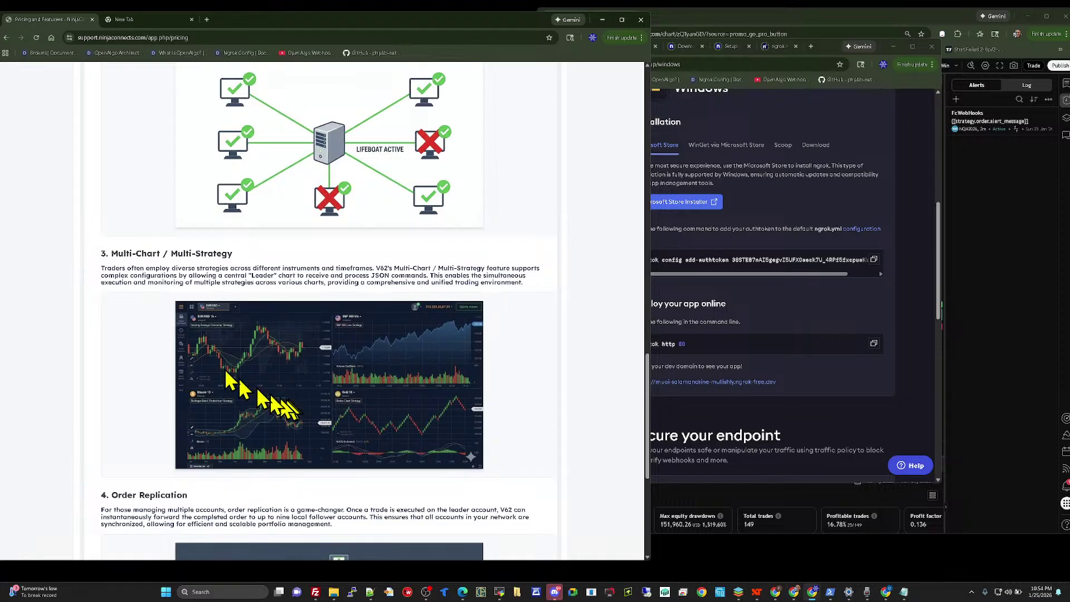
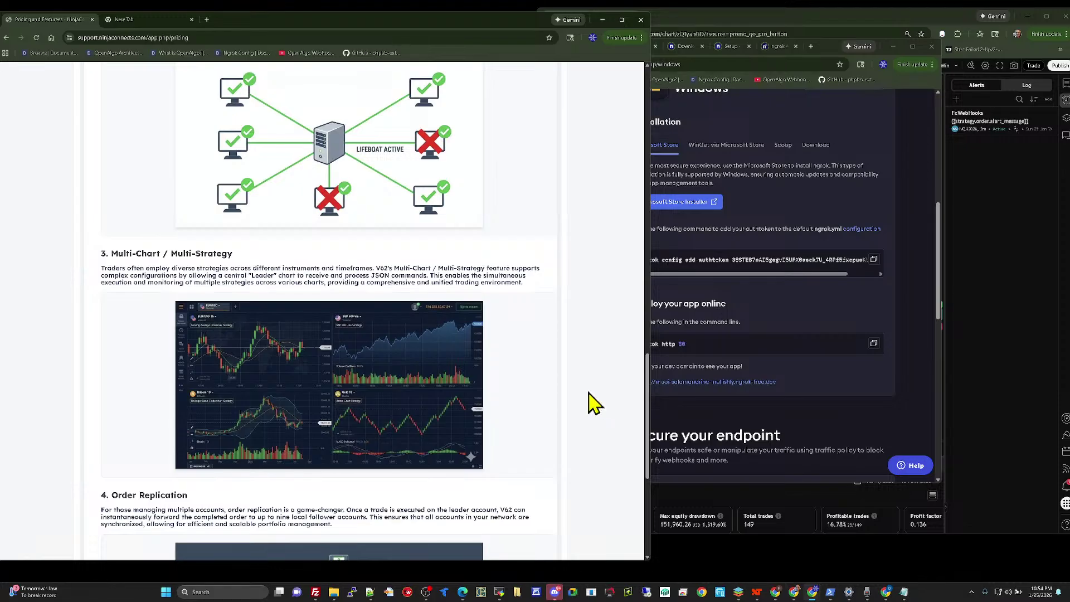
scroll(593, 401, "down", 2)
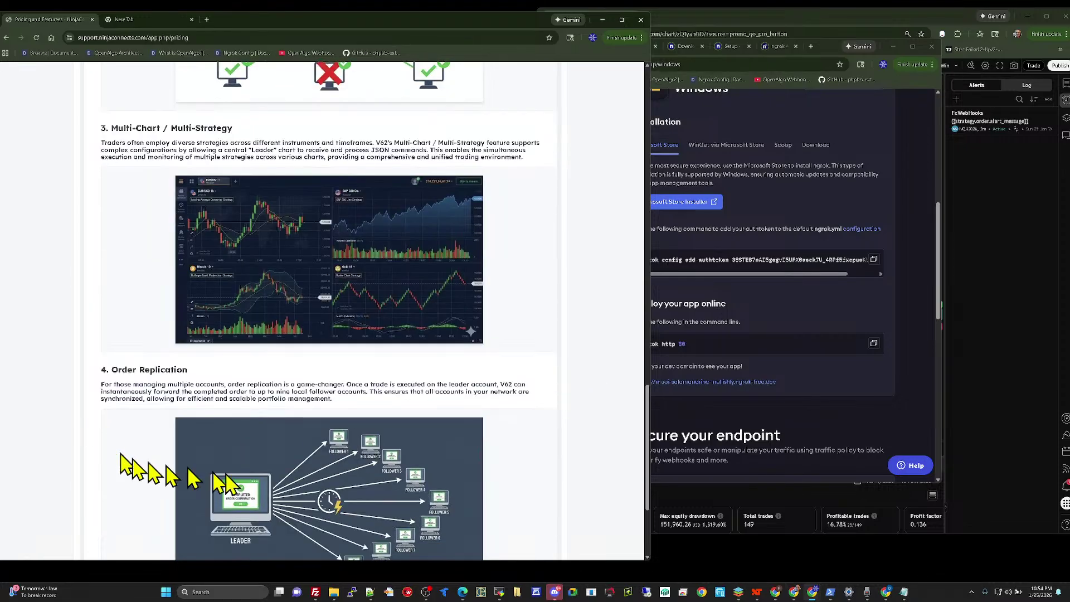
scroll(537, 466, "down", 1)
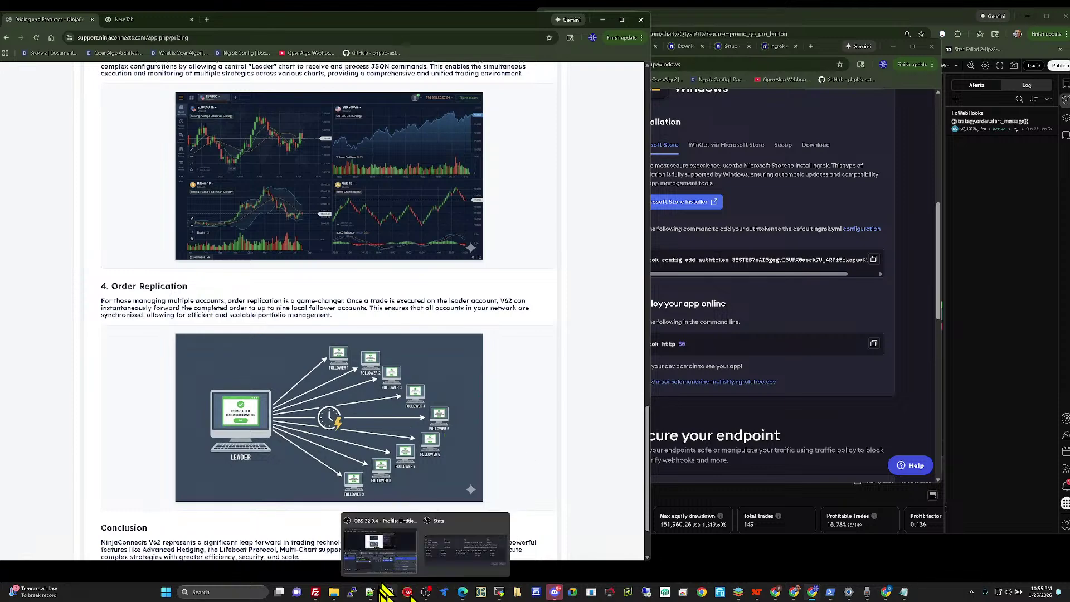
Step: Switch to the NinjaTrader NQ MAR26 chart and examine the NinjaConnects indicator's properties, leaving the Indicators dialog without changes
mouse_move(753, 596)
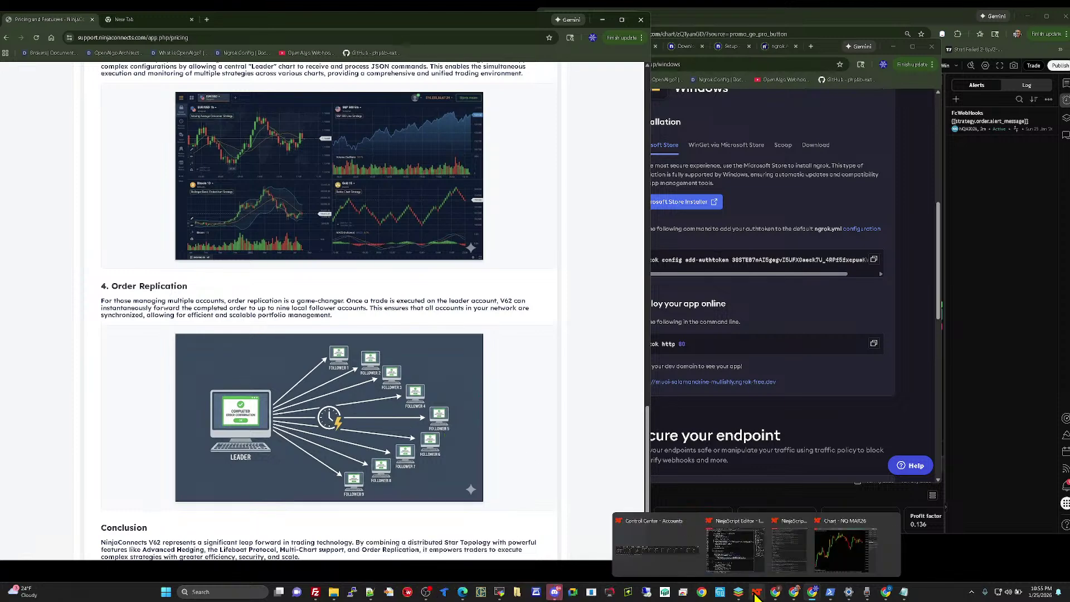
left_click(841, 546)
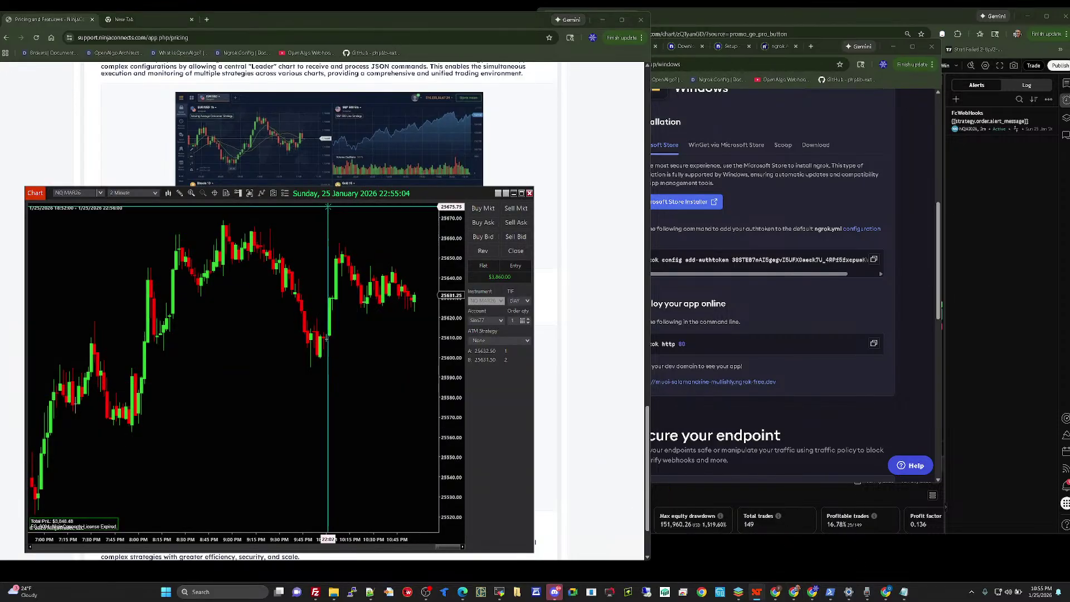
left_click(261, 194)
left_click(406, 310)
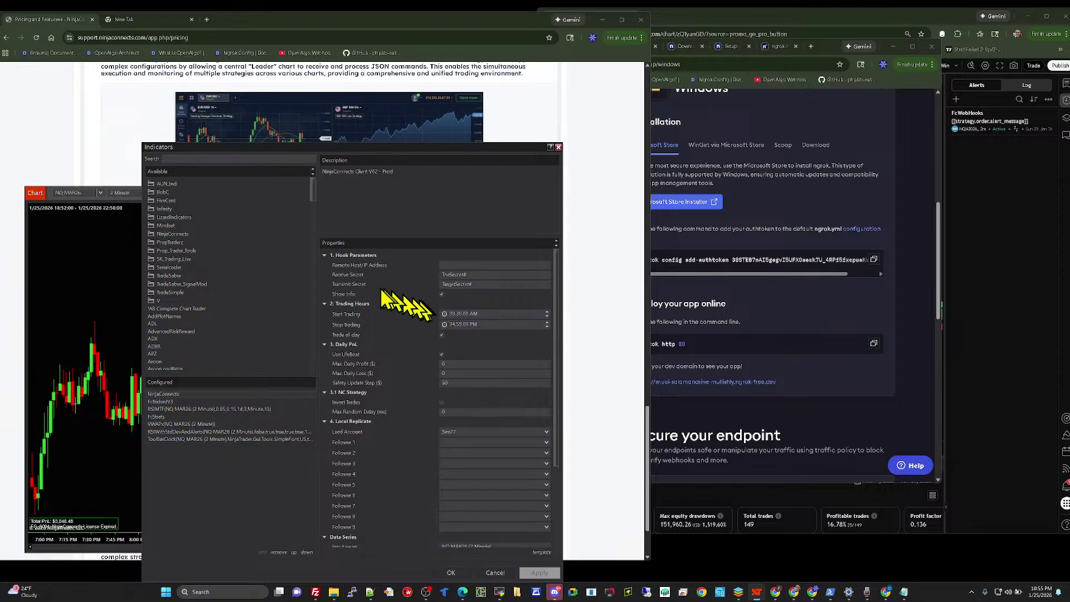
left_click(422, 307)
left_click(436, 332)
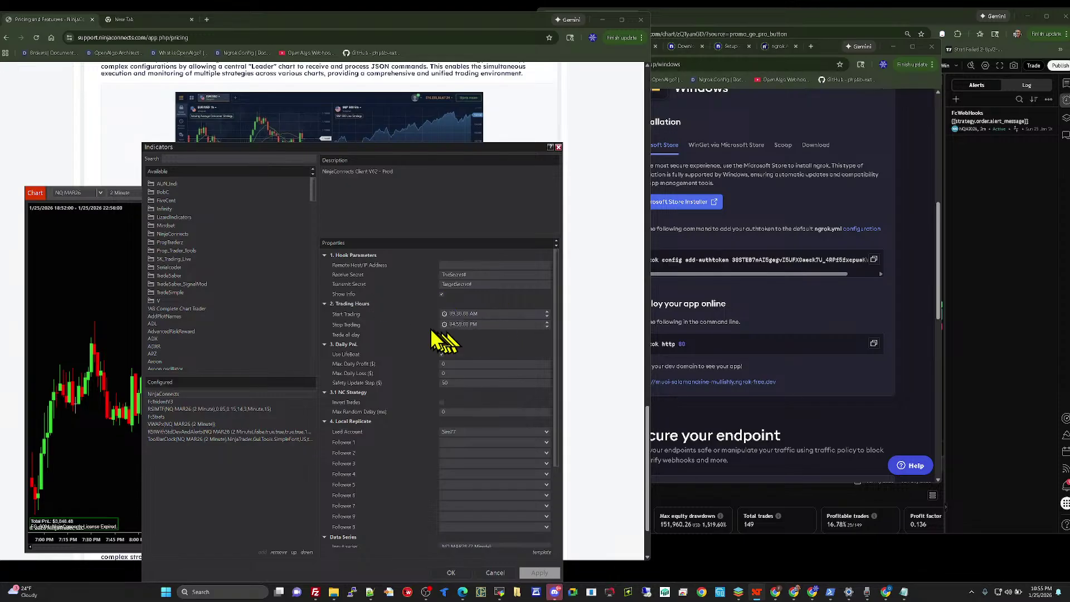
left_click(426, 307)
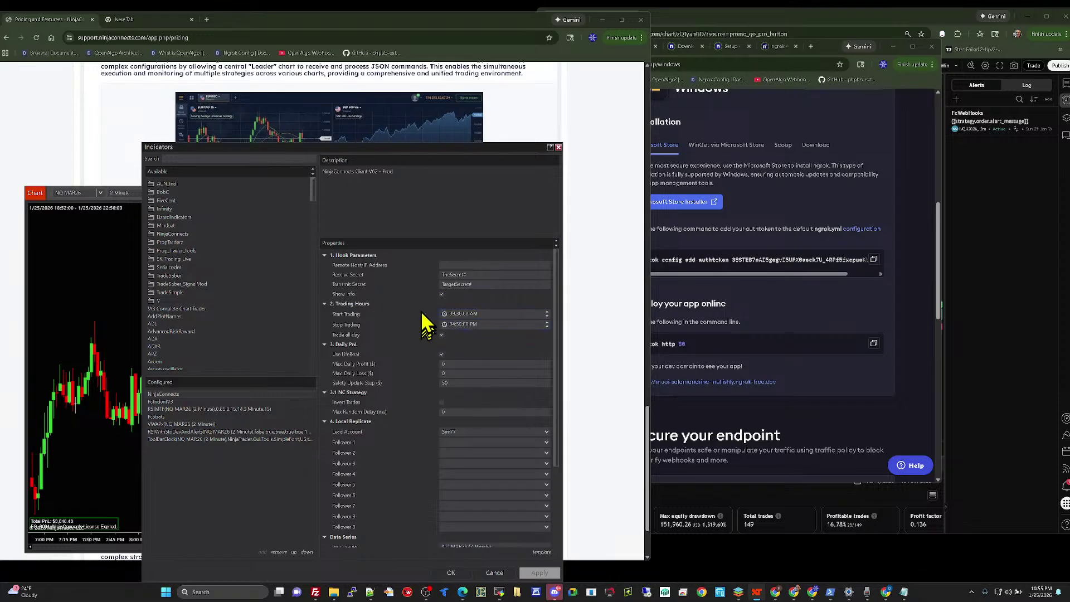
left_click(442, 315)
left_click(558, 147)
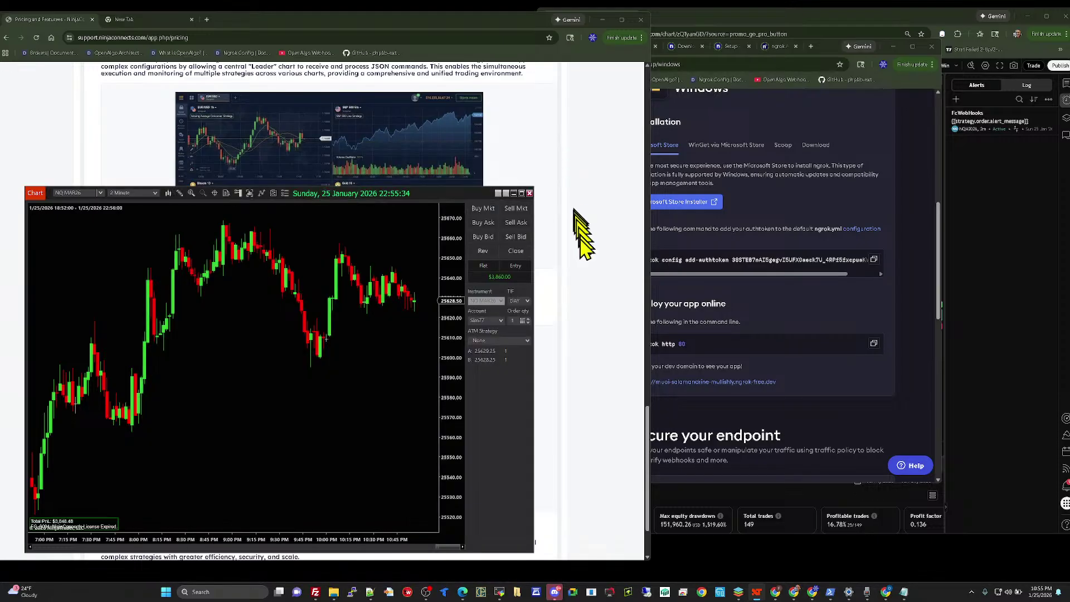
Step: Return to the NinjaConnects pricing page, read through to its Conclusion, and go back to the Pricing Plans heading
left_click(582, 253)
scroll(588, 257, "down", 2)
scroll(591, 257, "down", 1)
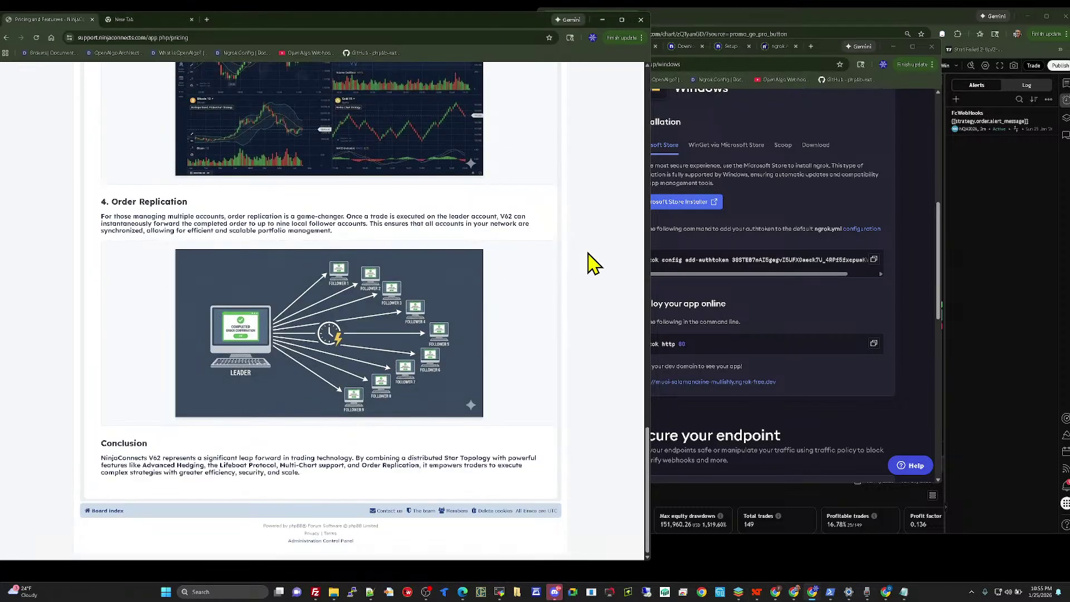
scroll(589, 271, "up", 20)
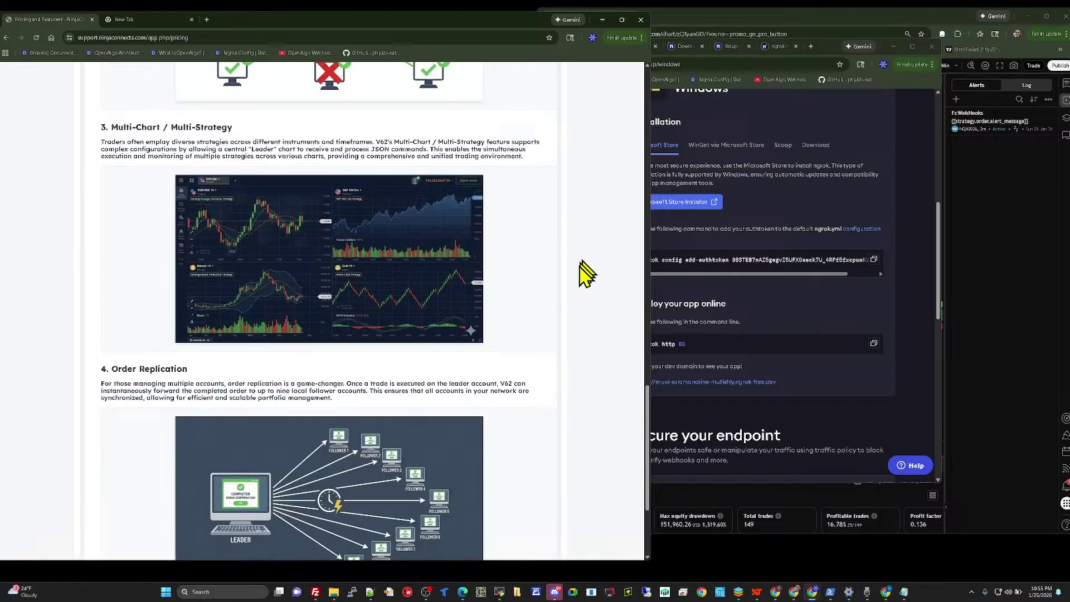
scroll(582, 285, "up", 4)
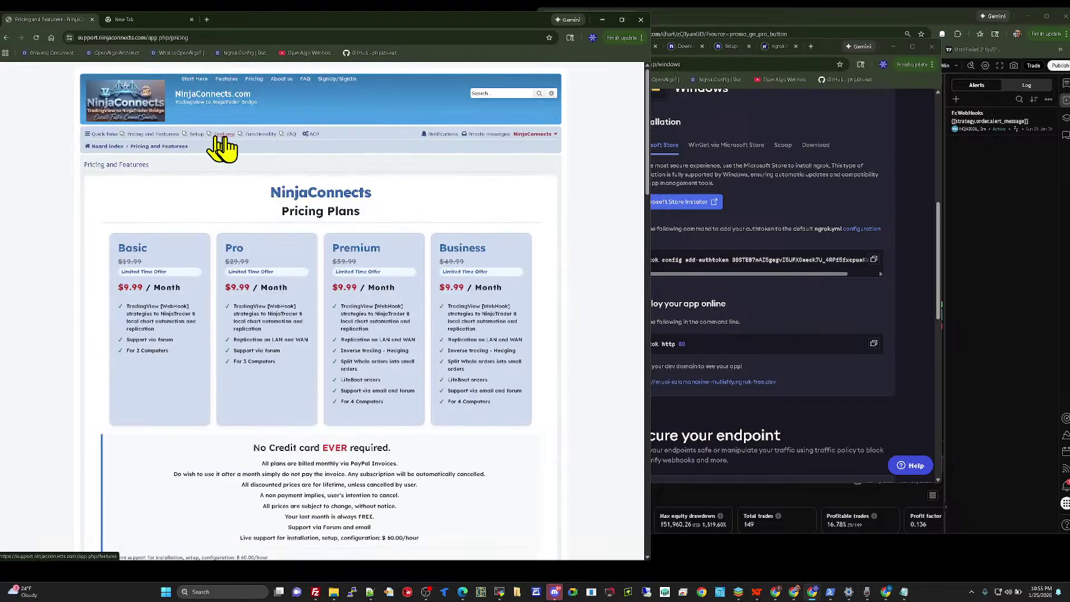
Step: Look through the Setup, Features and Functionality pages of the NinjaConnects support site in turn
left_click(198, 134)
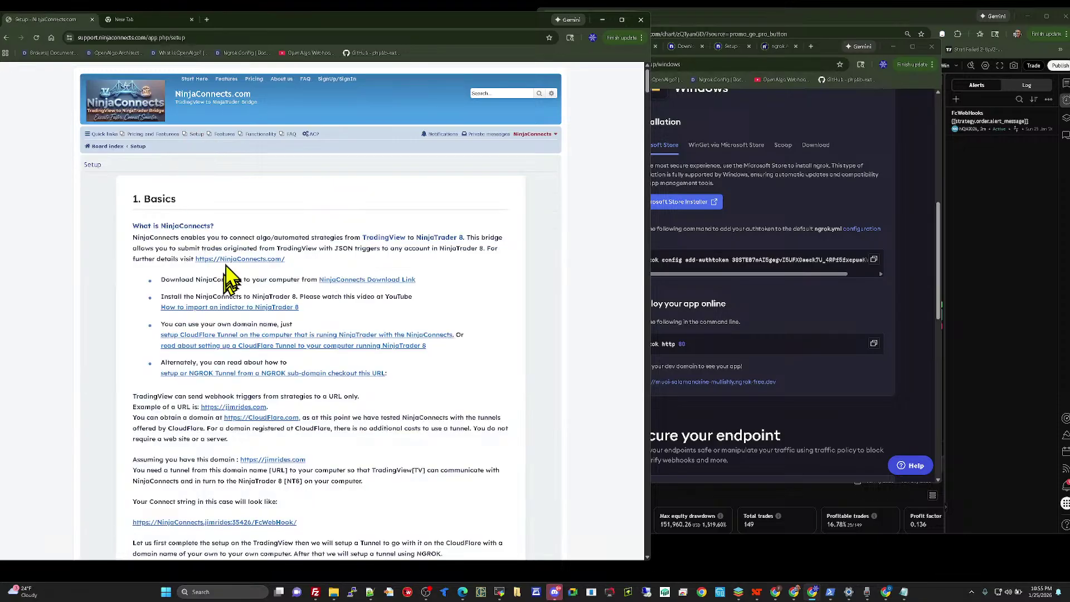
left_click(225, 134)
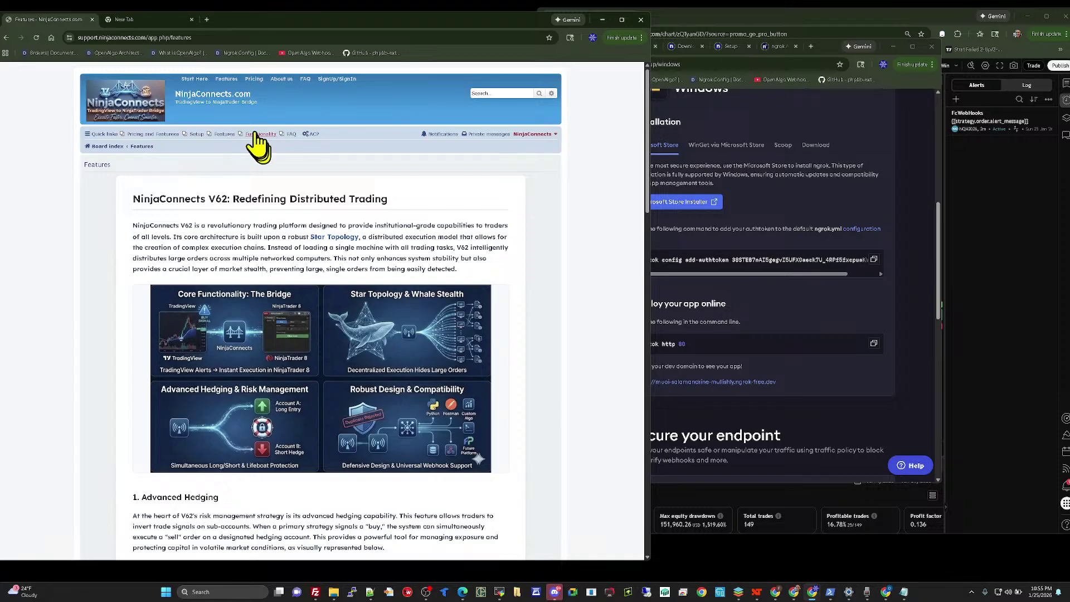
left_click(259, 135)
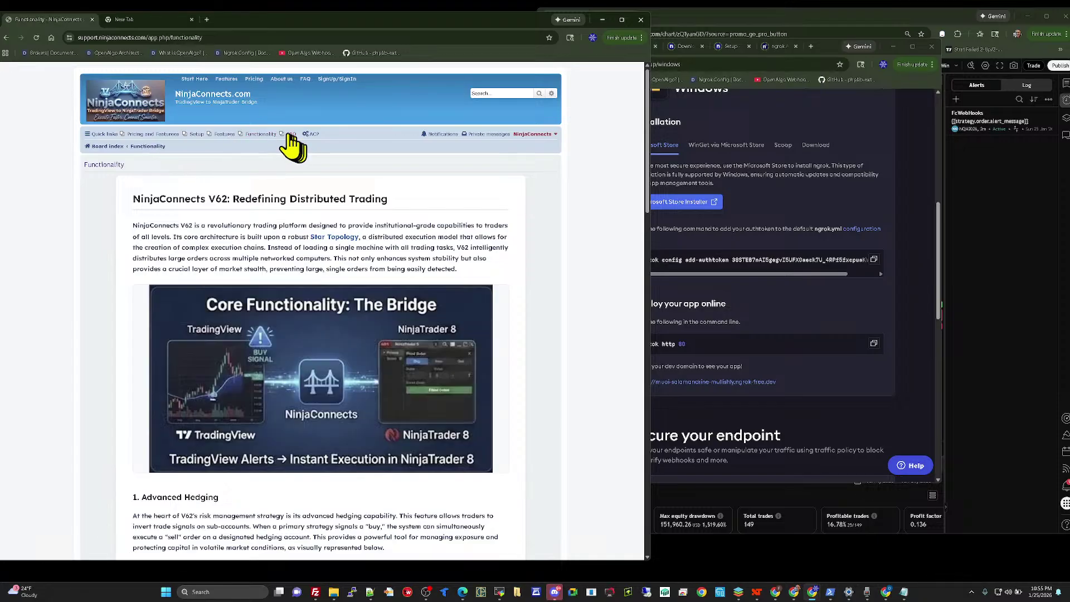
Step: Switch to the ONLYOFFICE setup document and return to its opening installation steps and the NinjaConnects download link
left_click(602, 20)
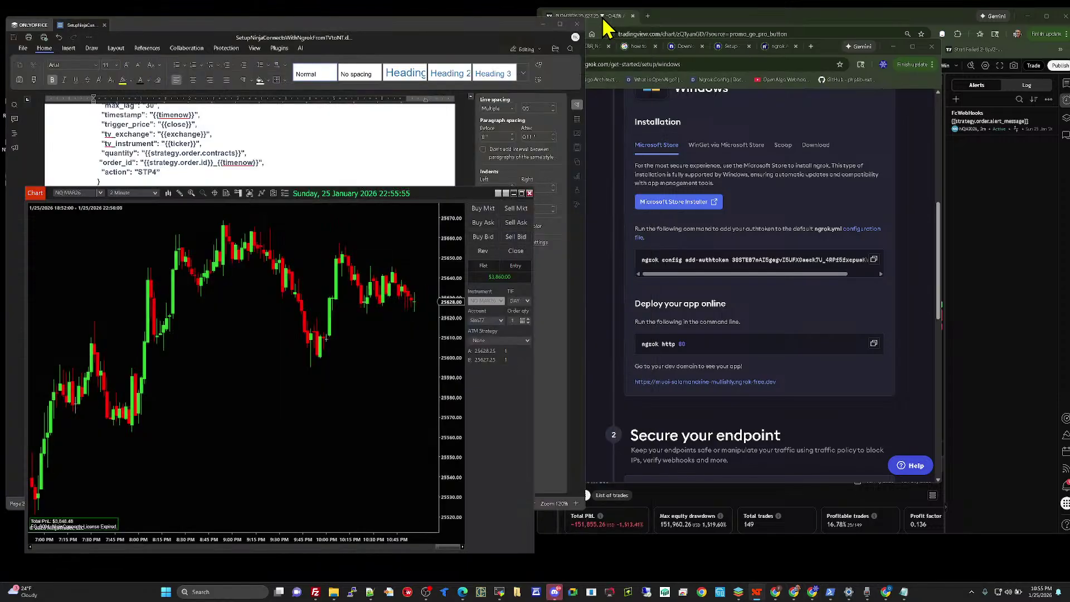
left_click(306, 137)
scroll(277, 238, "up", 6)
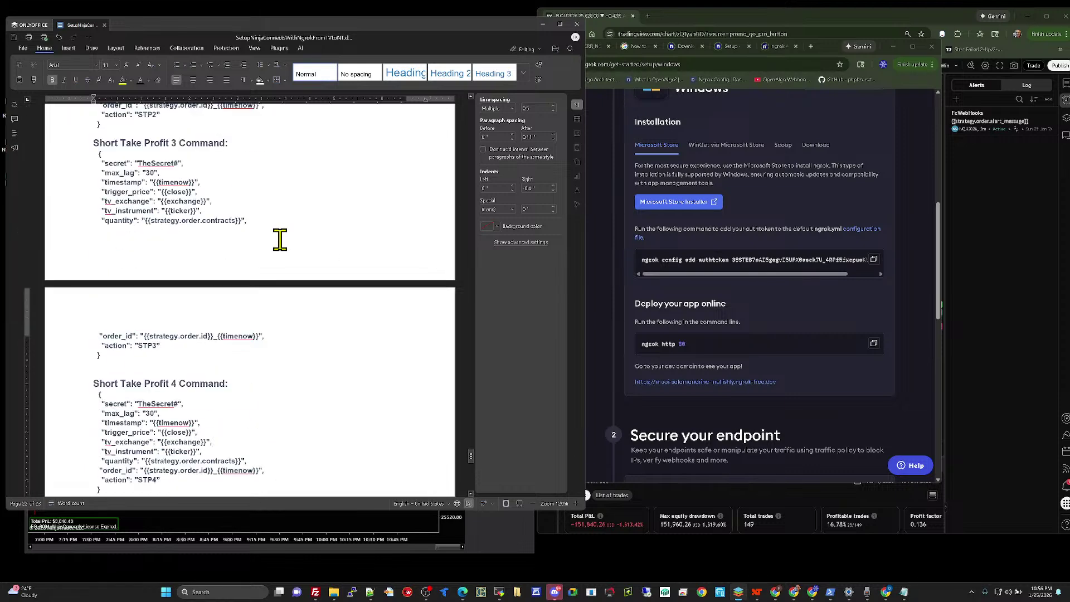
key("ctrl+Home")
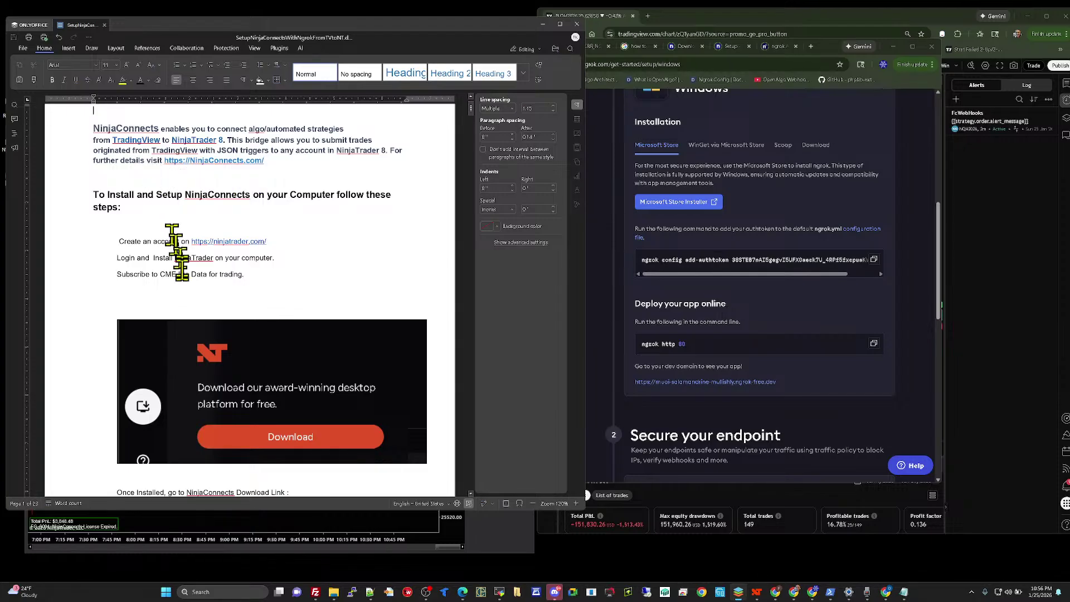
scroll(300, 241, "down", 3)
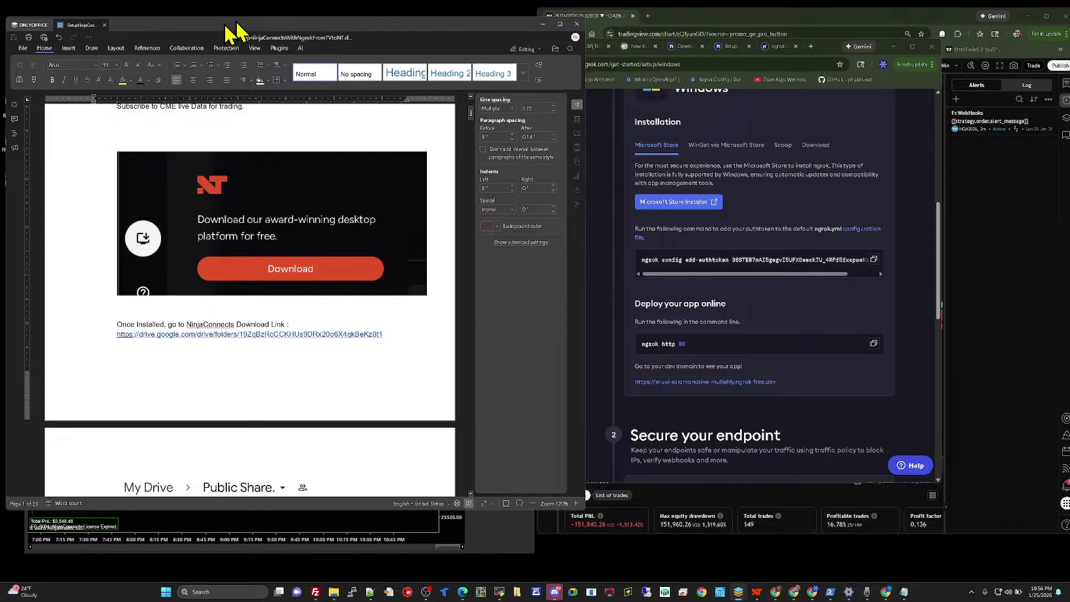
Step: Open the document's NinjaConnects download link to view the Public Share folder in Google Drive, and minimize the browser
left_click(279, 336)
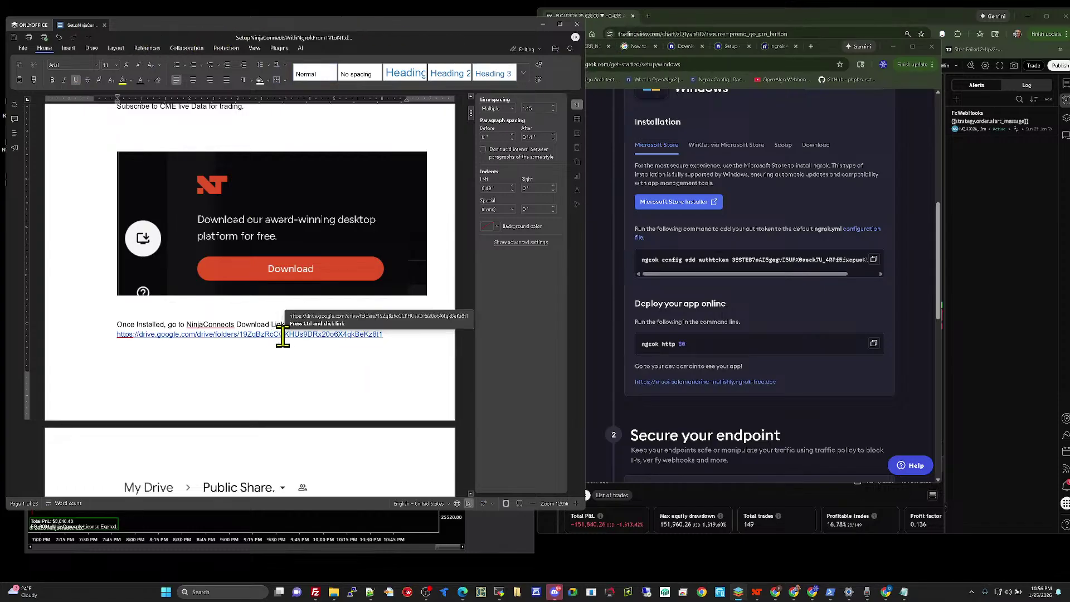
triple_click(285, 336)
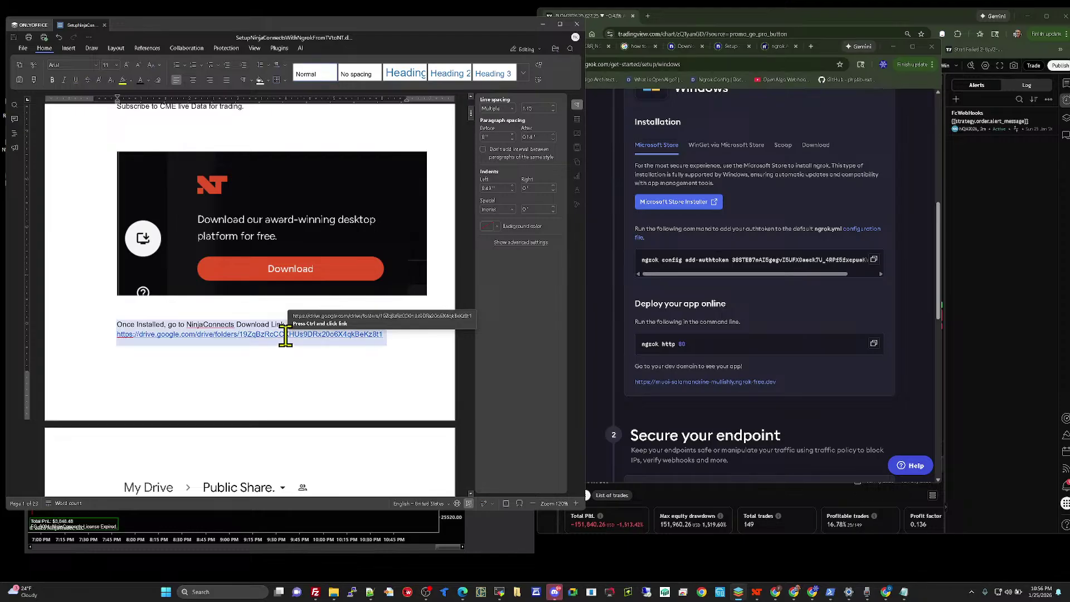
left_click(285, 336, "ctrl")
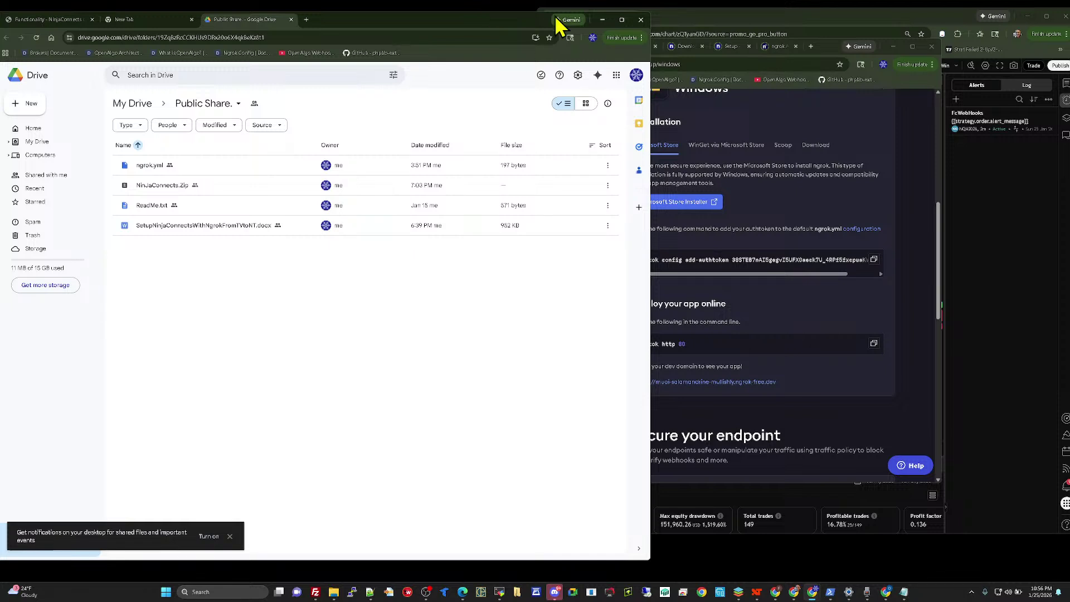
left_click(601, 18)
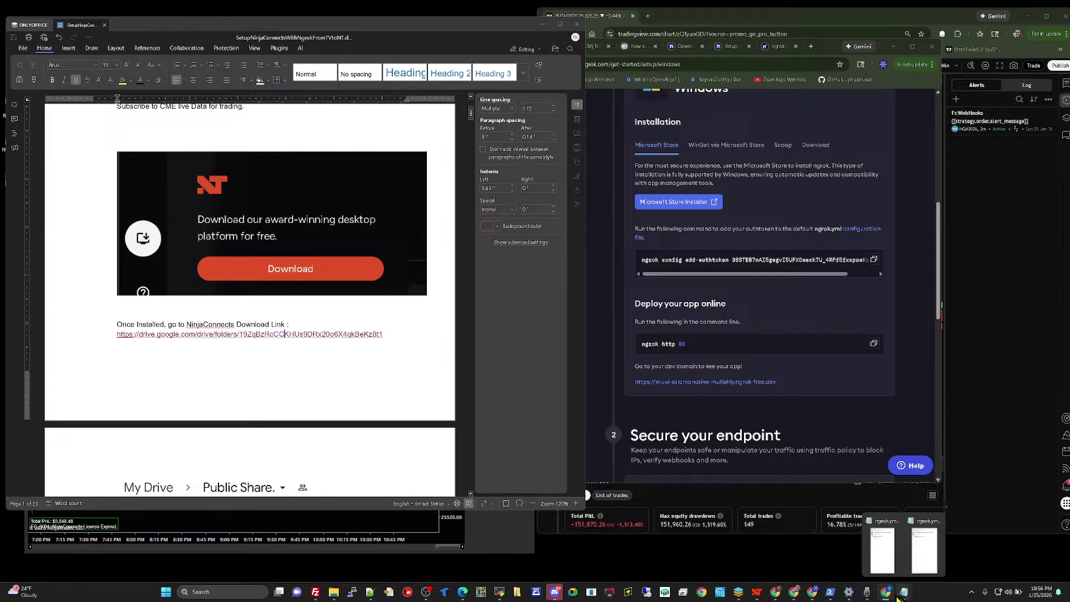
Step: Return to the NinjaConnects support site, open the Setup page, and read through its TradingView Setup section
mouse_move(811, 595)
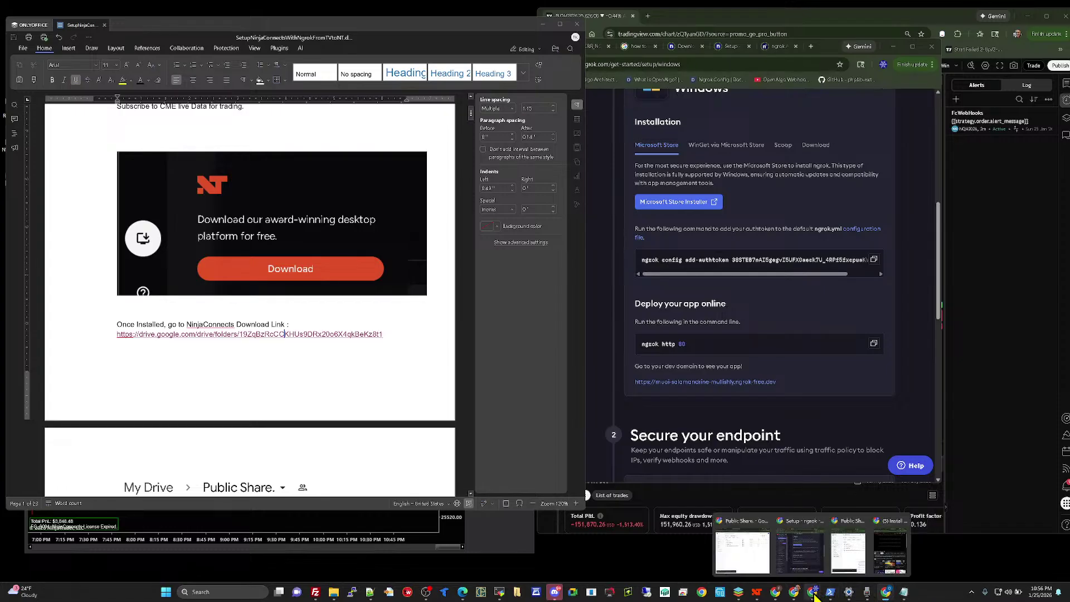
left_click(744, 560)
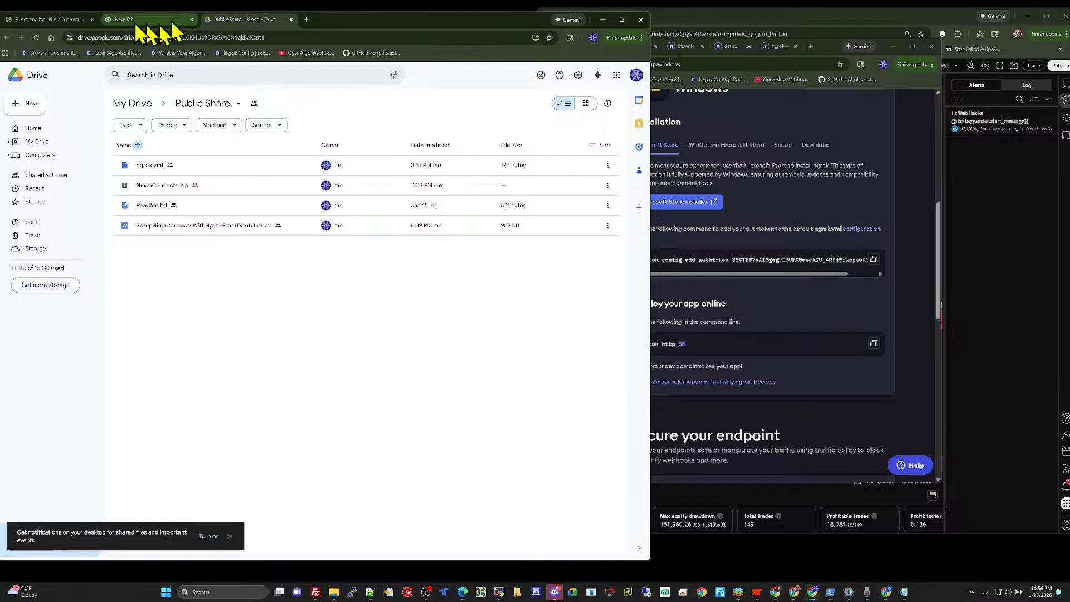
left_click(57, 17)
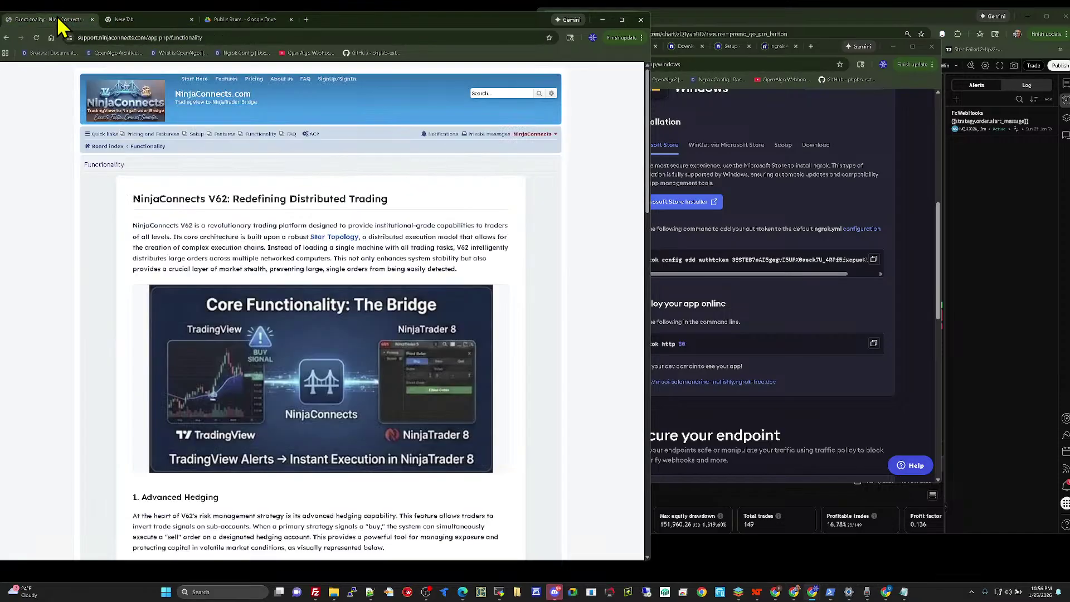
left_click(195, 134)
scroll(354, 240, "down", 6)
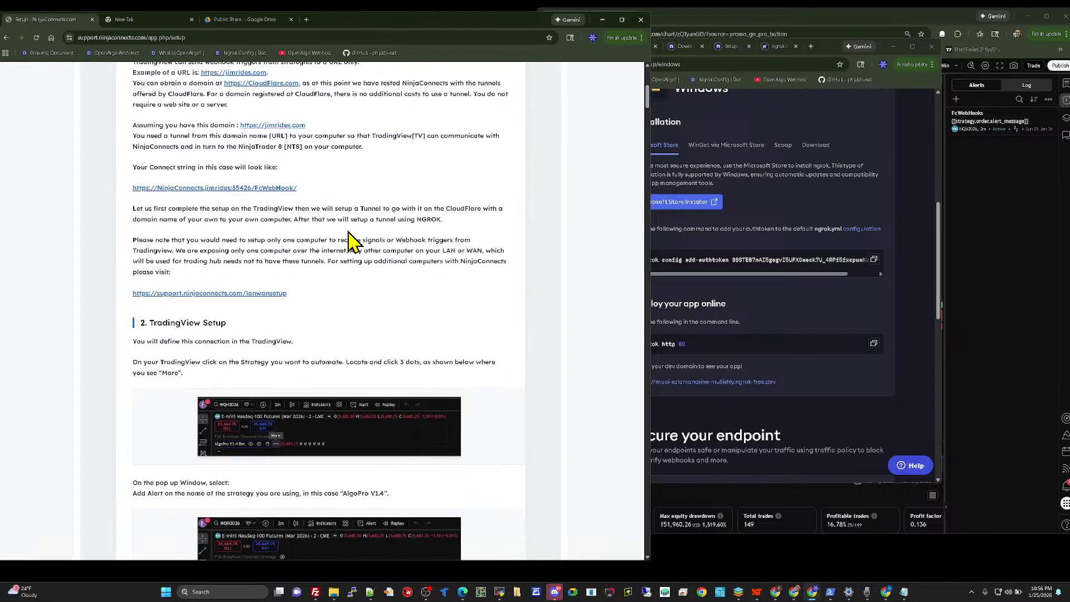
scroll(344, 275, "down", 19)
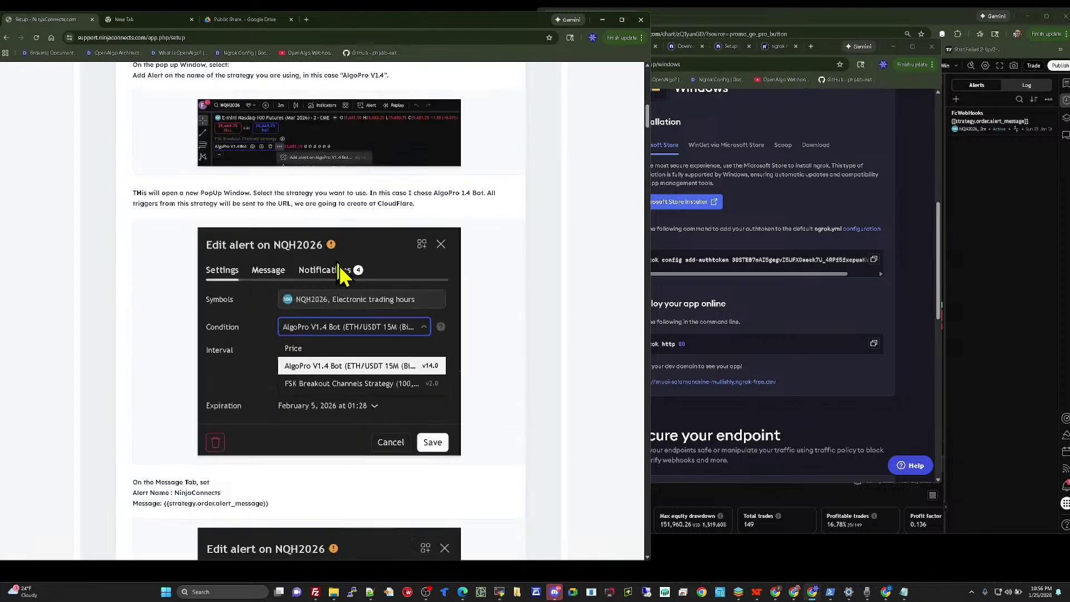
scroll(351, 279, "down", 20)
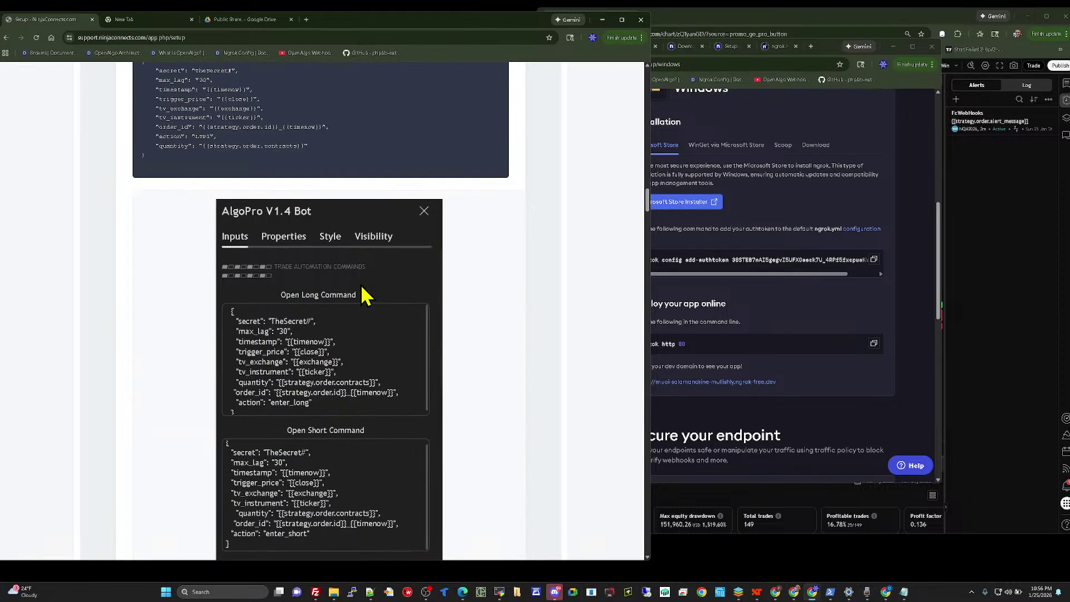
scroll(356, 278, "down", 3)
scroll(290, 123, "up", 3)
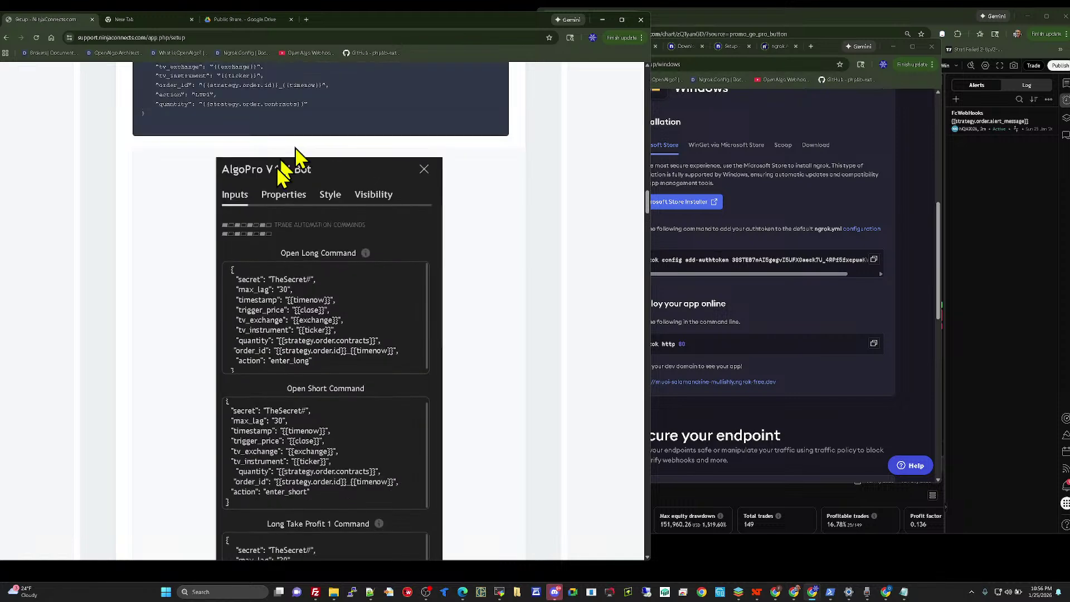
scroll(390, 278, "down", 1)
scroll(418, 284, "down", 15)
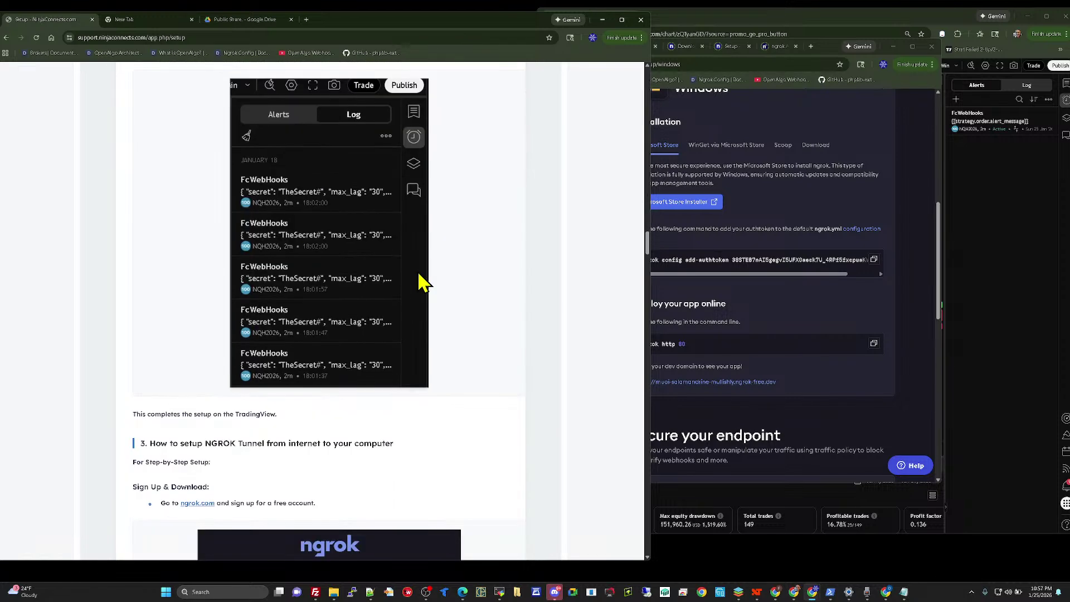
Step: Read the Setup page's NGROK tunnel instructions, PowerShell test commands and the start of the CloudFlare tunnel section
scroll(421, 283, "down", 4)
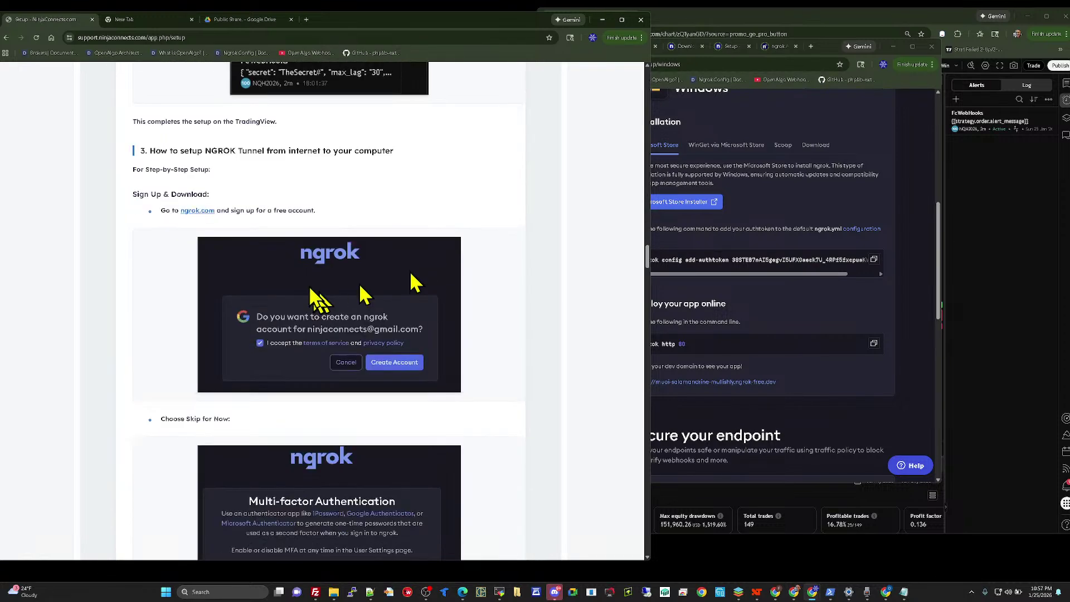
scroll(306, 256, "down", 13)
scroll(314, 267, "down", 5)
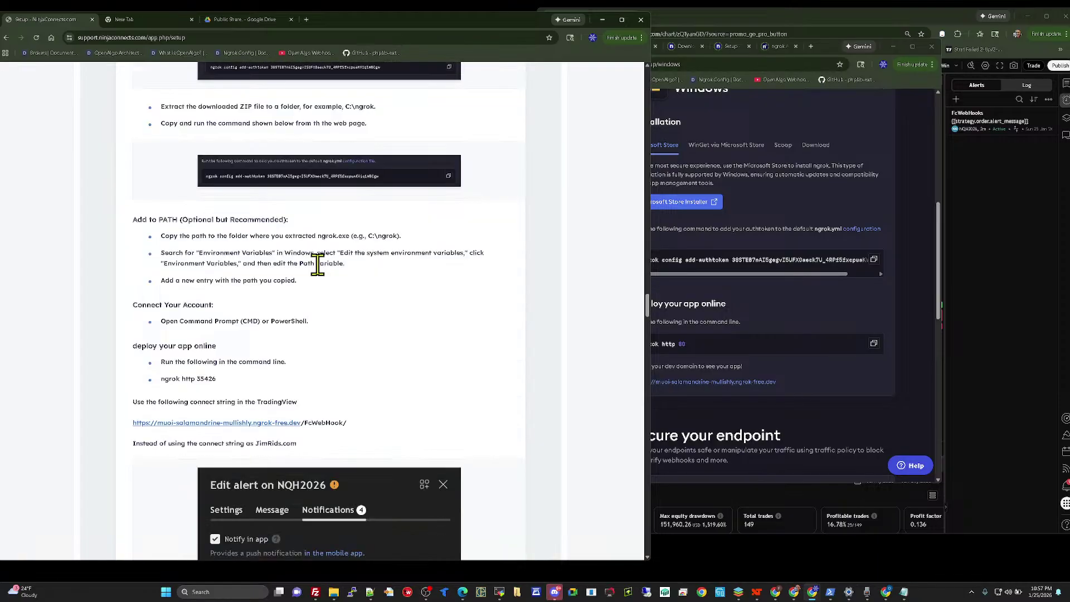
scroll(318, 263, "up", 1)
scroll(318, 264, "down", 4)
scroll(317, 264, "down", 5)
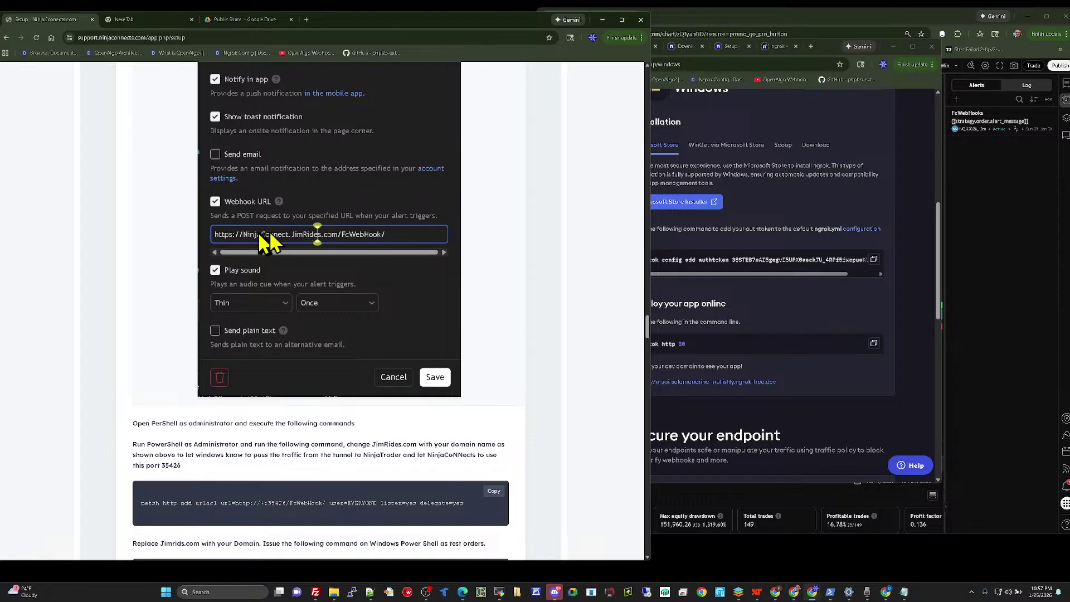
scroll(555, 263, "down", 15)
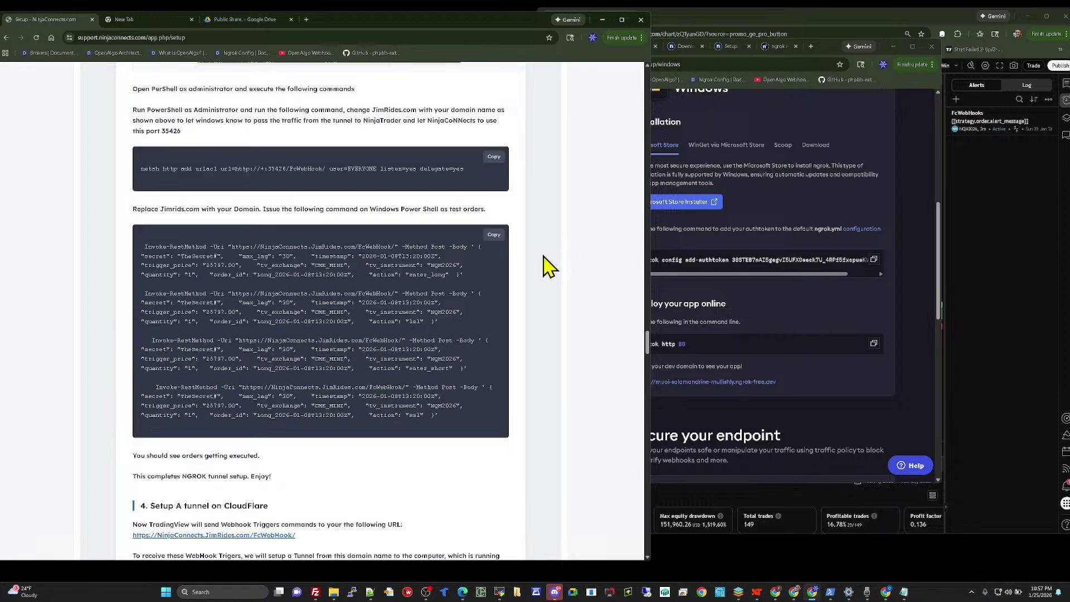
scroll(548, 266, "down", 3)
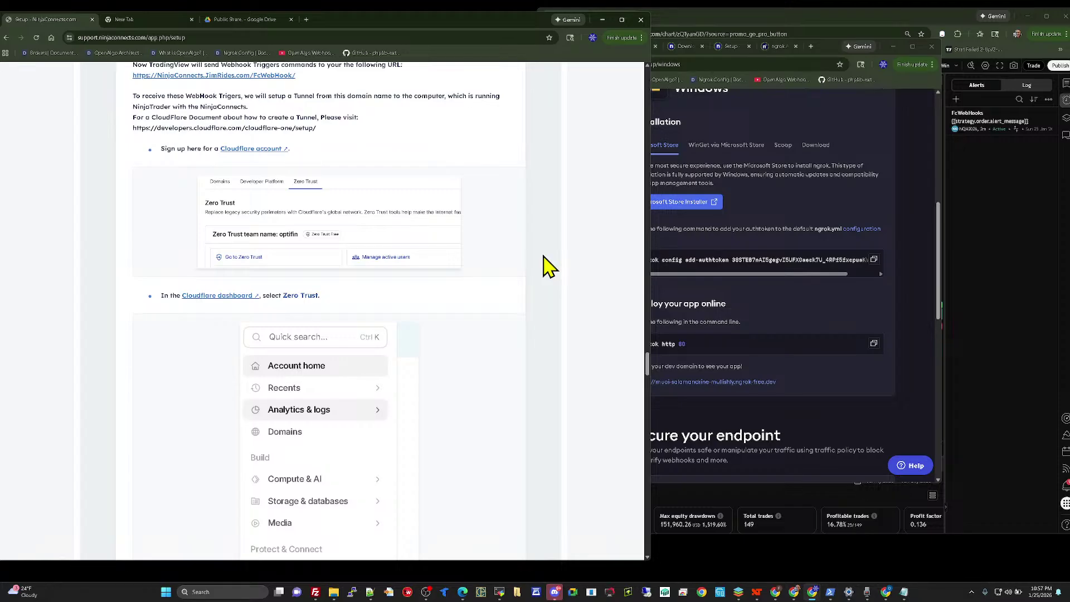
Step: Go back up the Setup page to the instructions for downloading the ngrok client for Windows
scroll(547, 265, "up", 3)
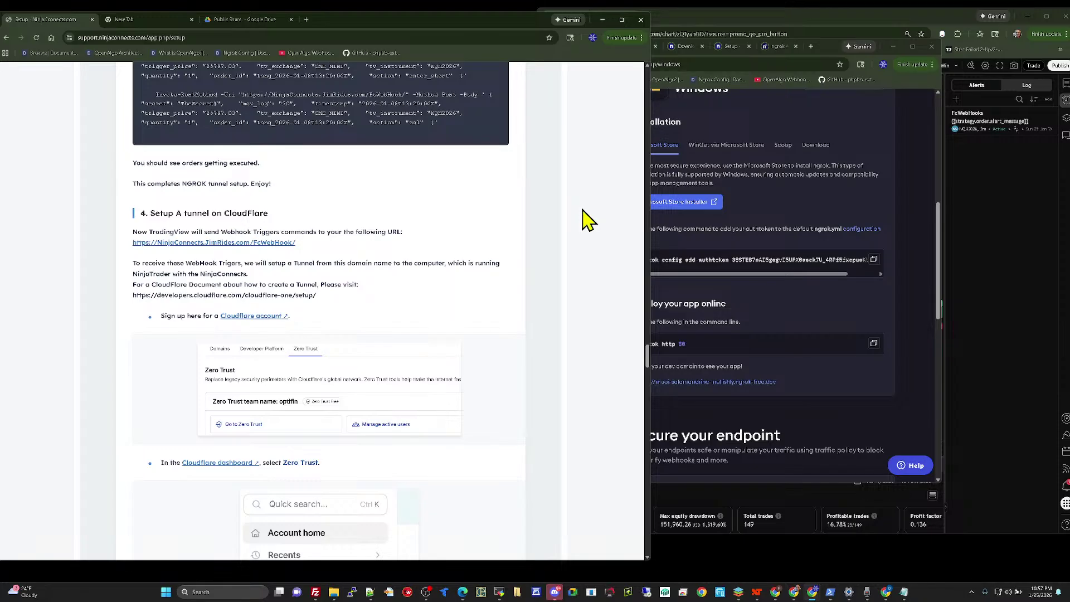
scroll(573, 215, "up", 12)
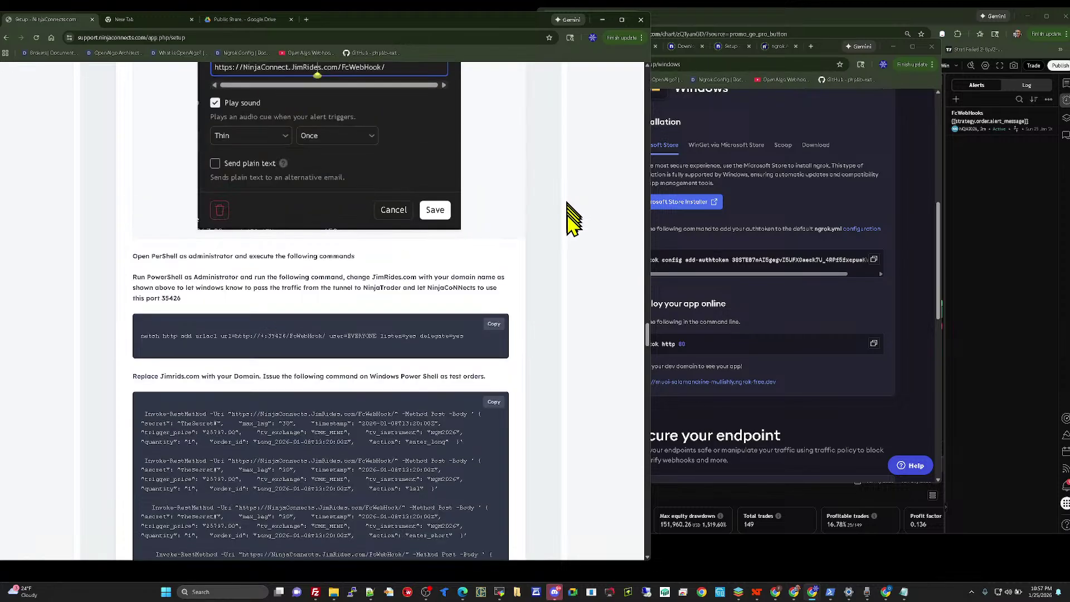
scroll(570, 228, "up", 8)
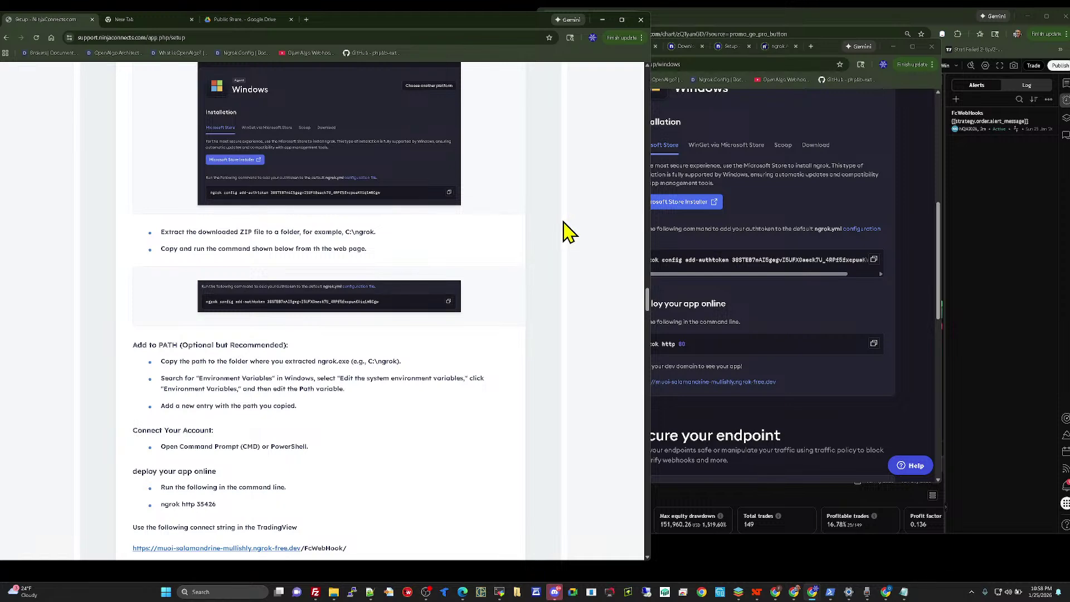
scroll(568, 230, "up", 5)
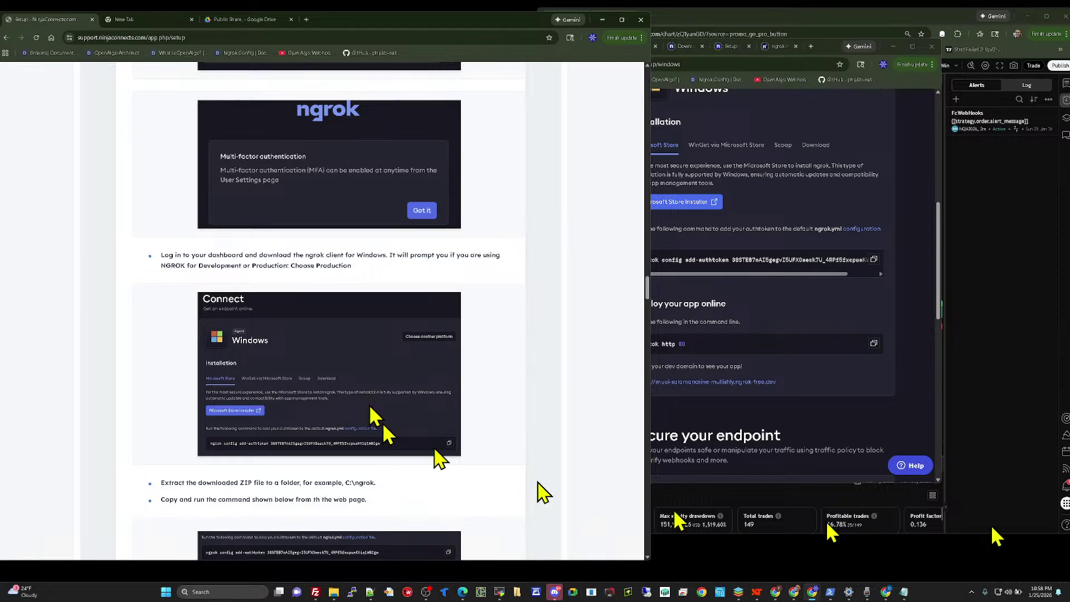